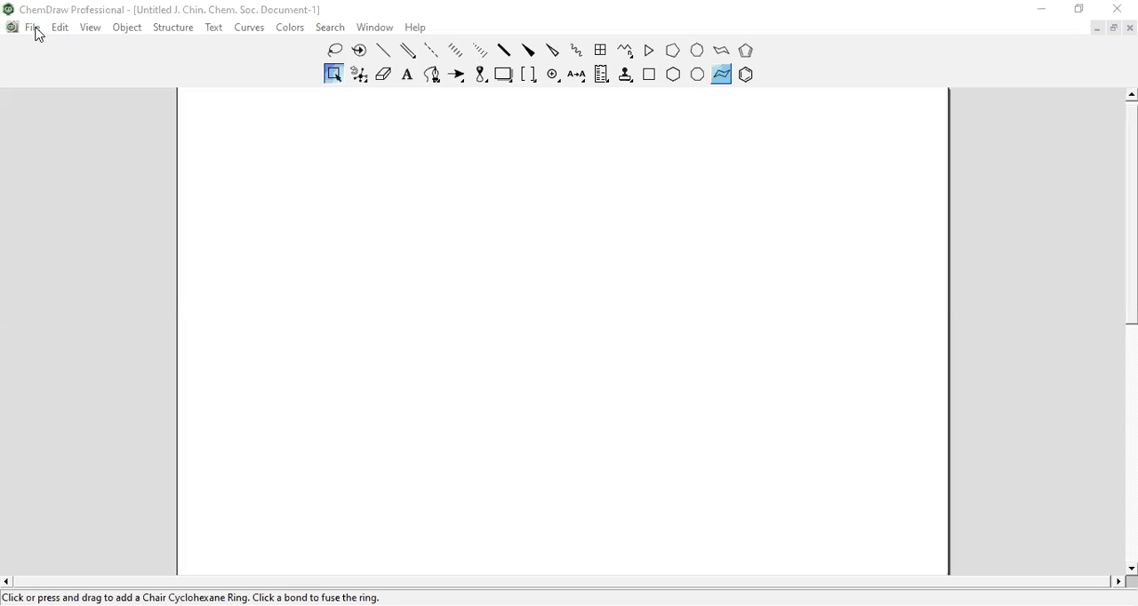
left_click(34, 28)
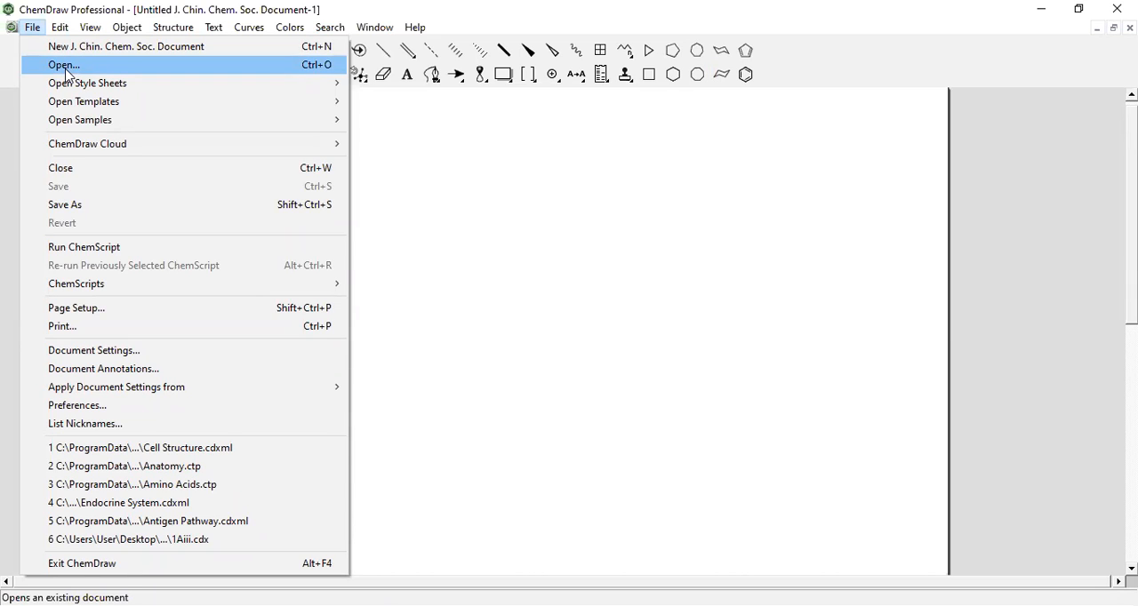
left_click(67, 71)
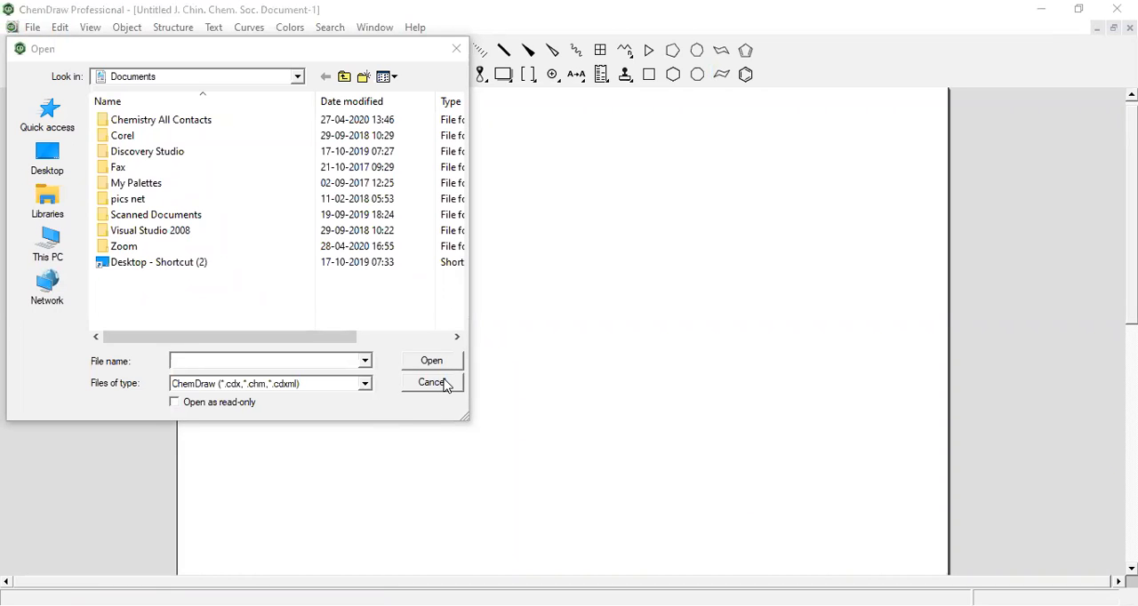
left_click(432, 382)
Create a new document from the ACS Document 1996 style sheet
left_click(32, 26)
mouse_move(97, 100)
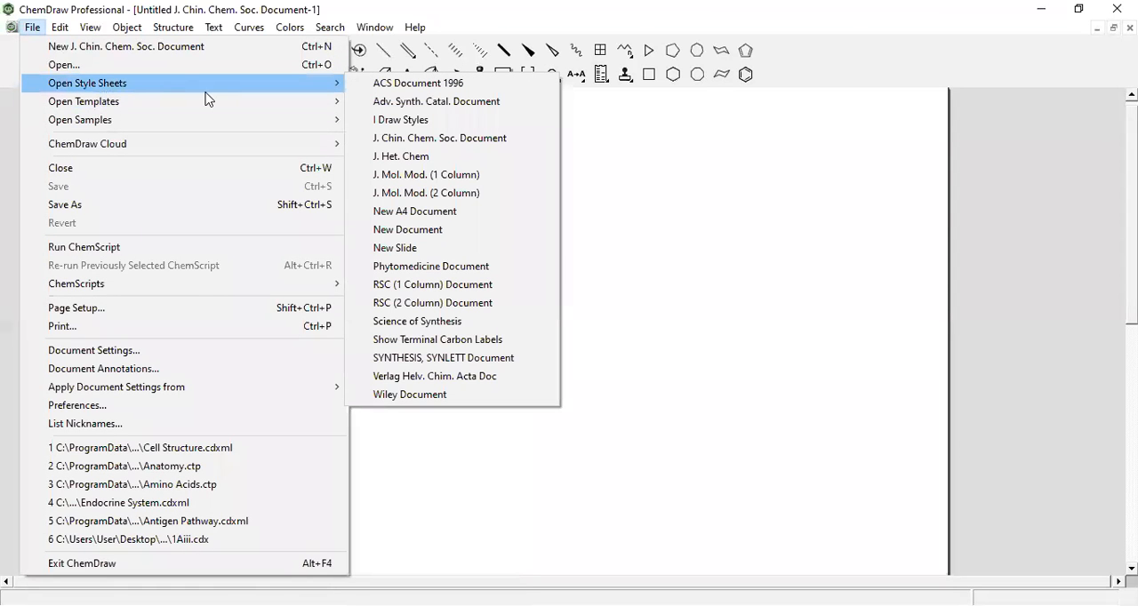
mouse_move(300, 89)
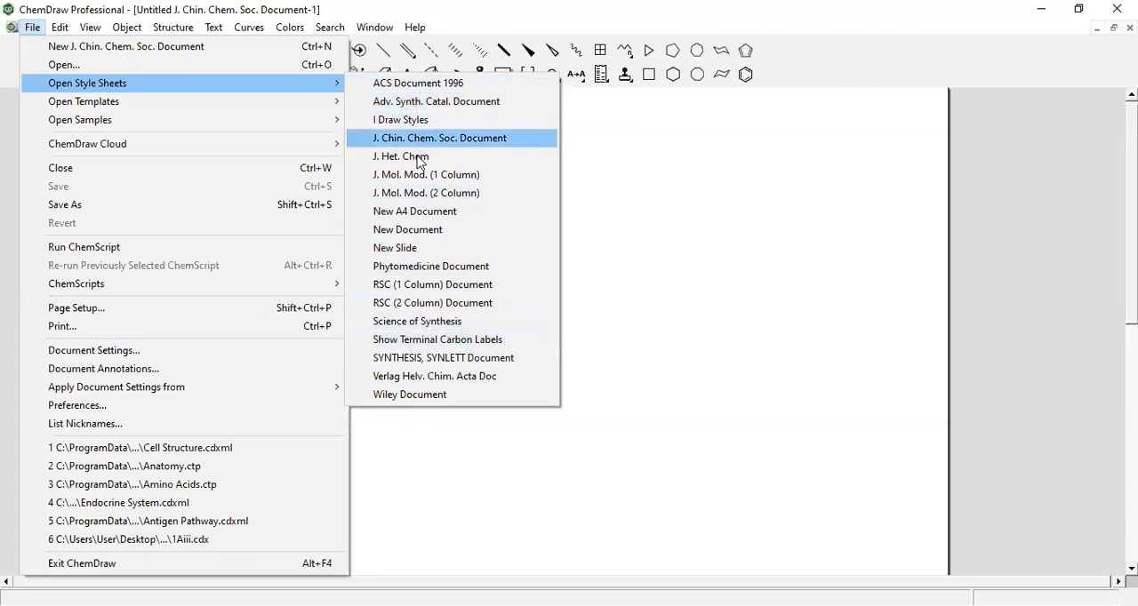
left_click(434, 86)
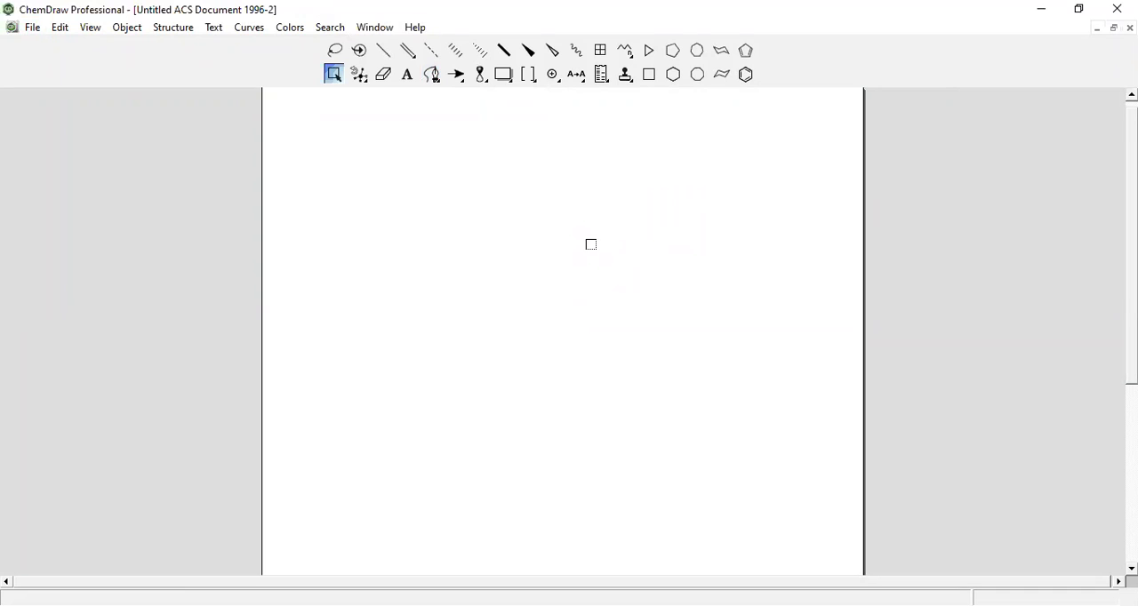
Open the Aromatics template collection
left_click(34, 30)
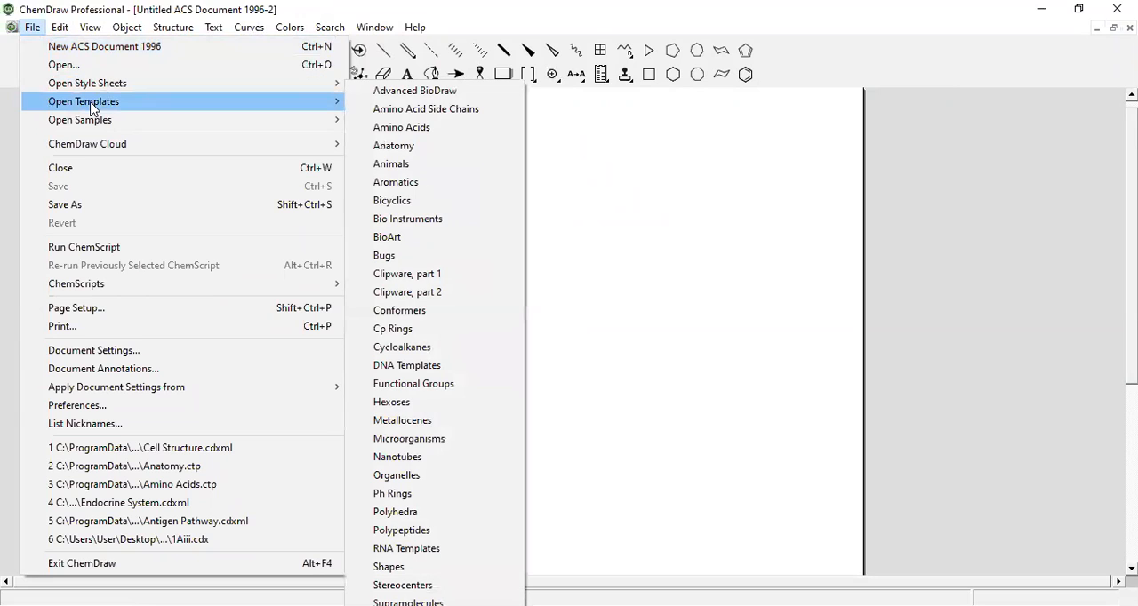
left_click(302, 103)
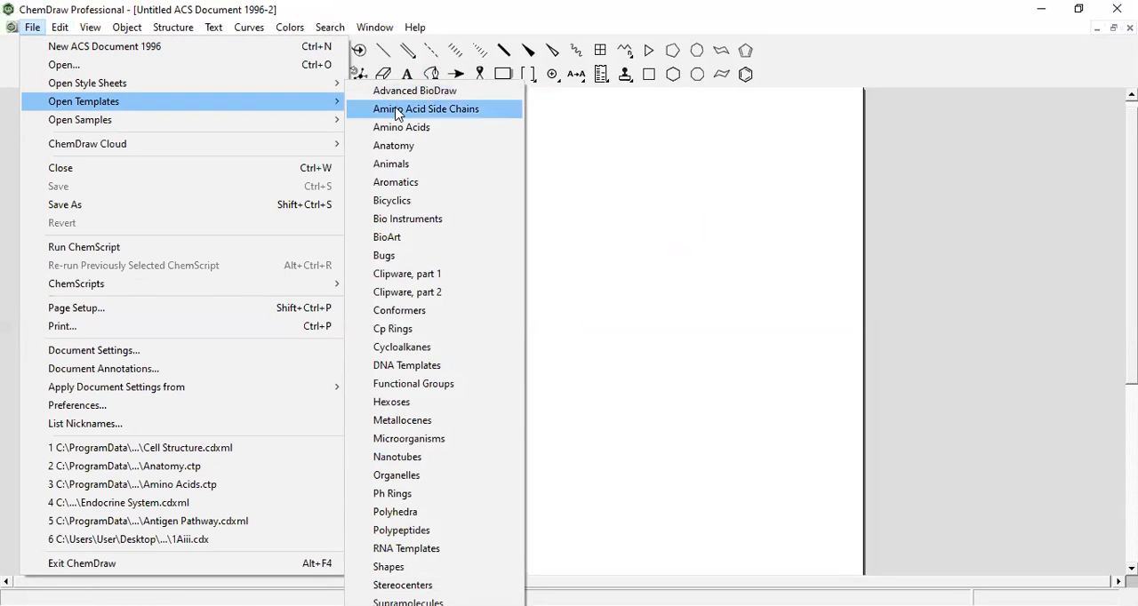
left_click(397, 183)
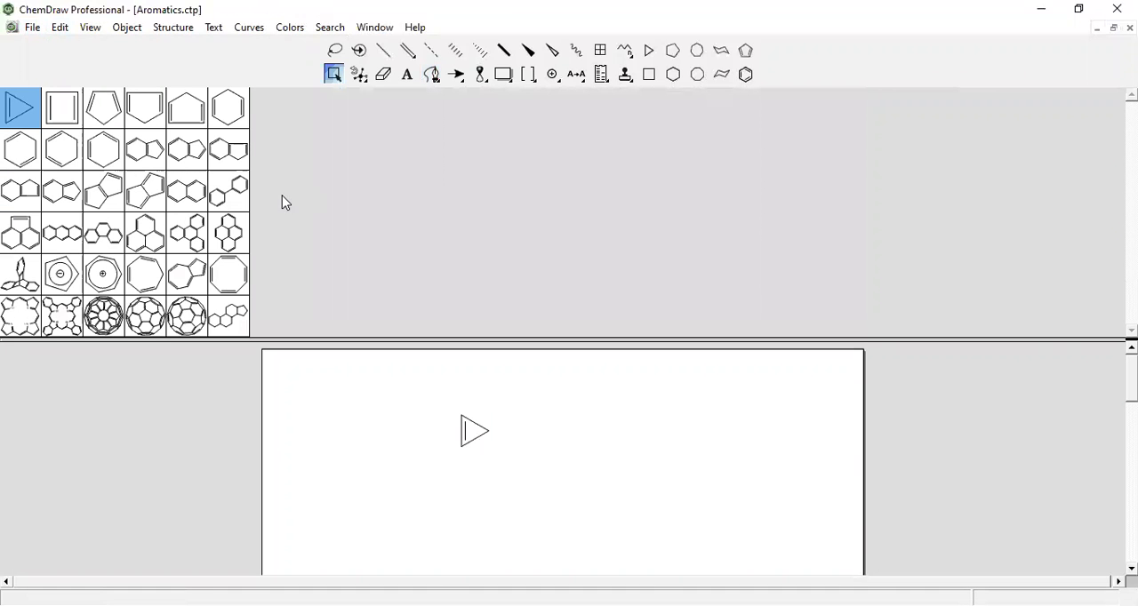
Preview various Aromatics templates, from single and fused rings to the fullerenes and the porphyrin-type macrocycles
left_click(224, 106)
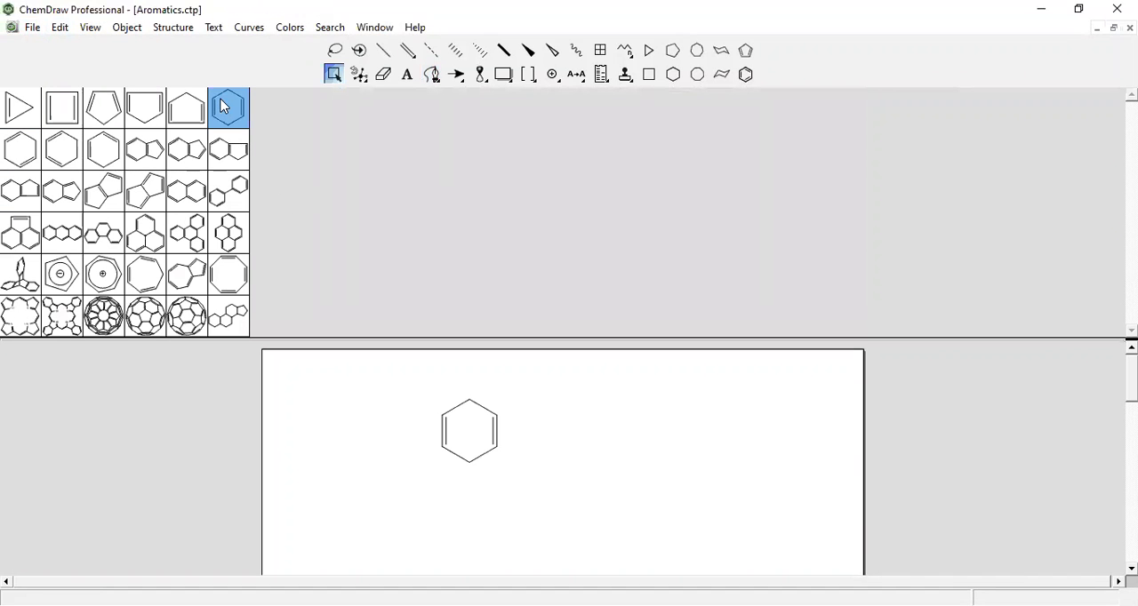
left_click(196, 107)
left_click(142, 109)
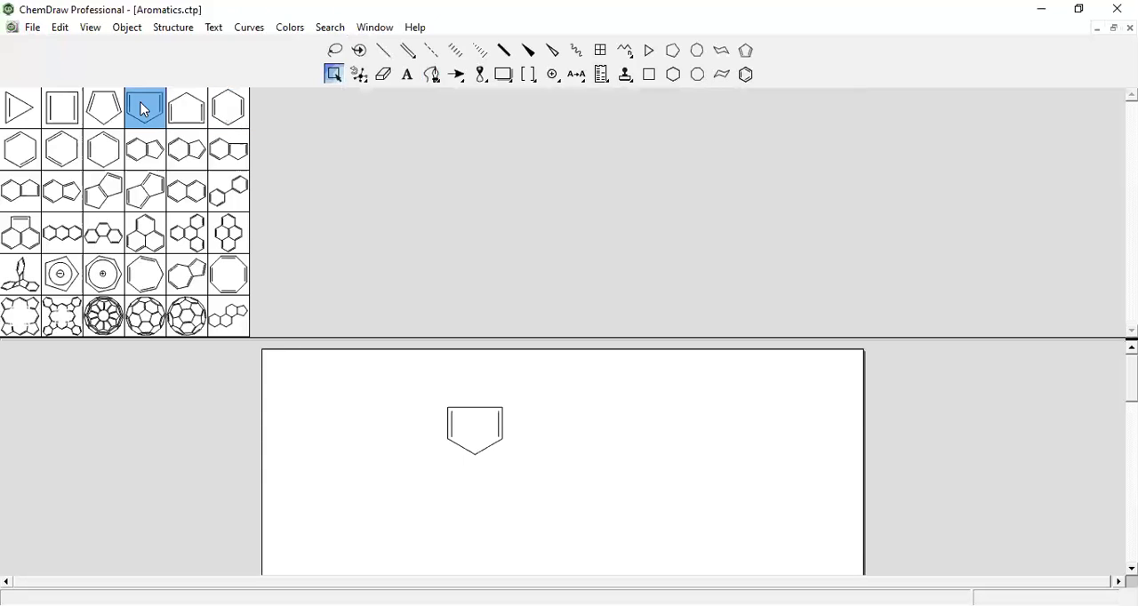
left_click(98, 108)
left_click(60, 144)
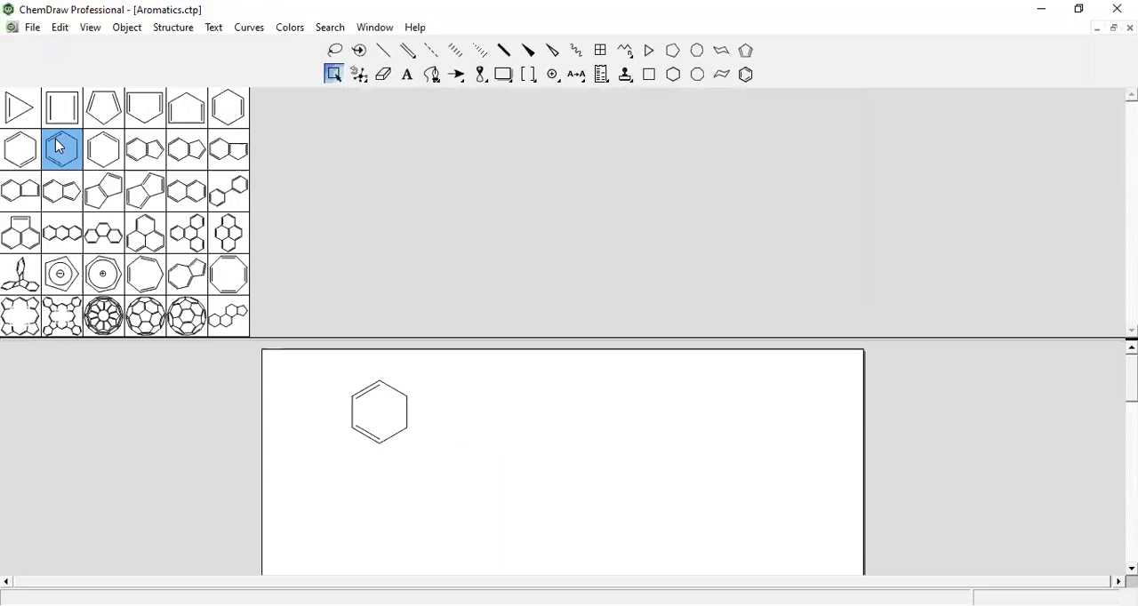
left_click(68, 203)
left_click(119, 209)
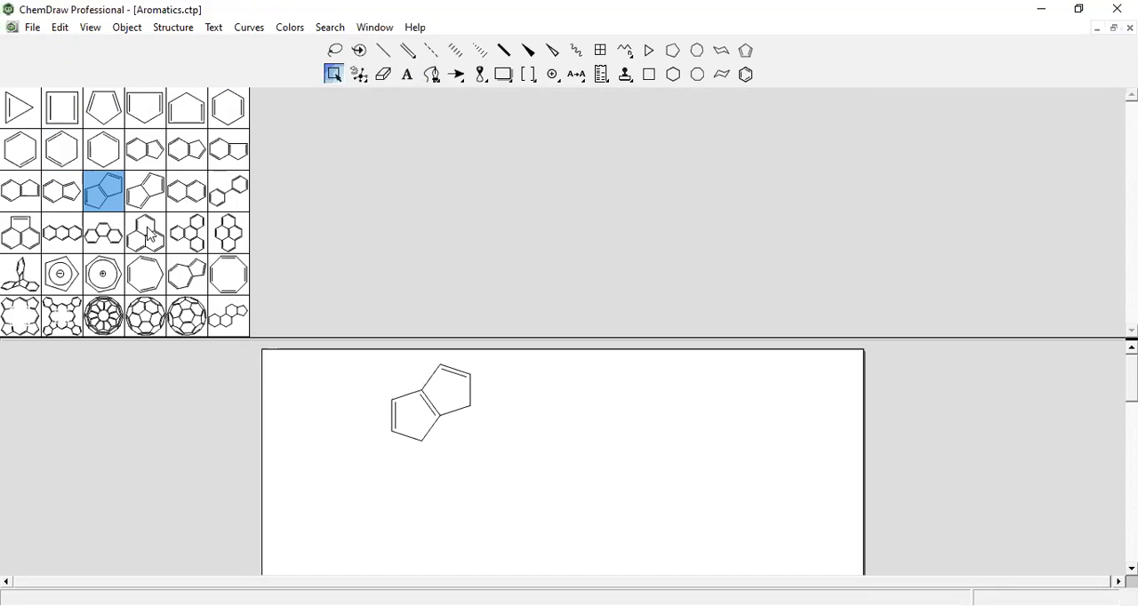
left_click(147, 232)
left_click(180, 272)
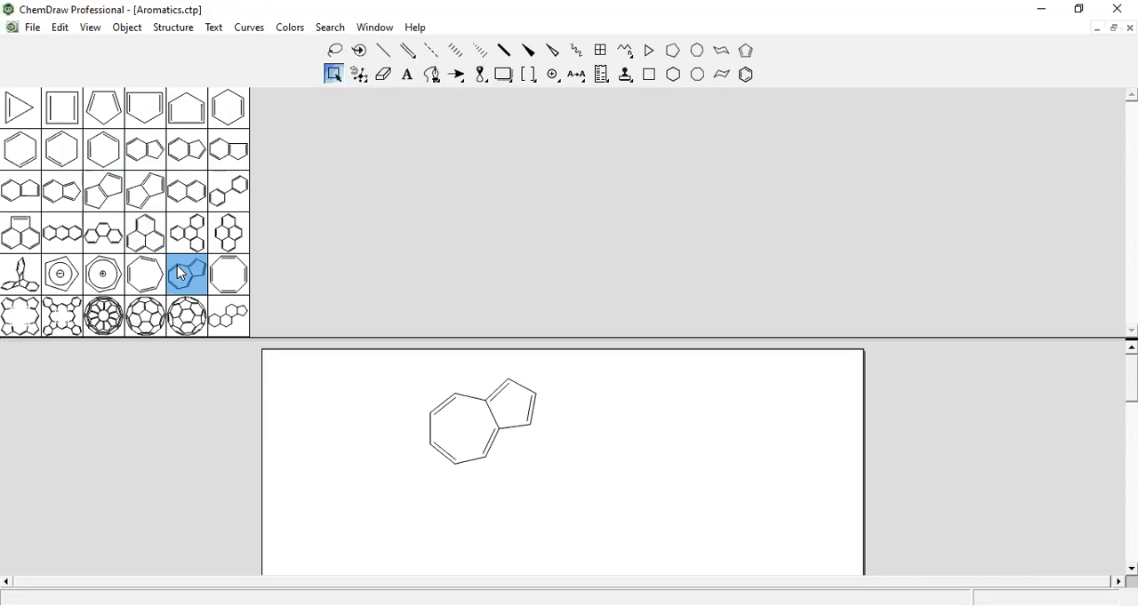
left_click(220, 274)
left_click(189, 316)
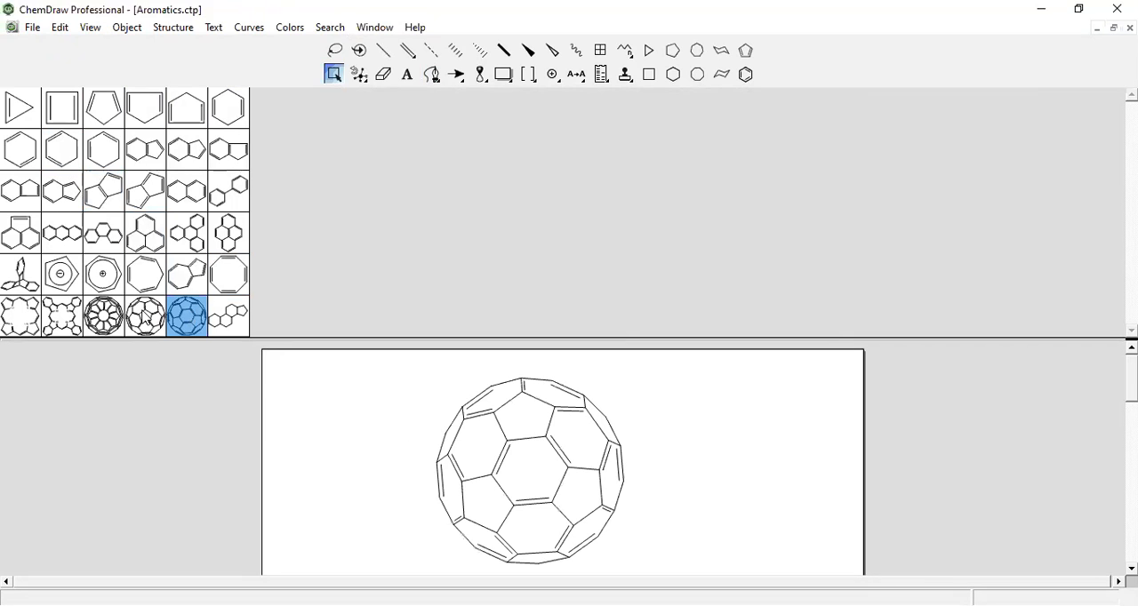
left_click(147, 317)
left_click(101, 316)
left_click(55, 319)
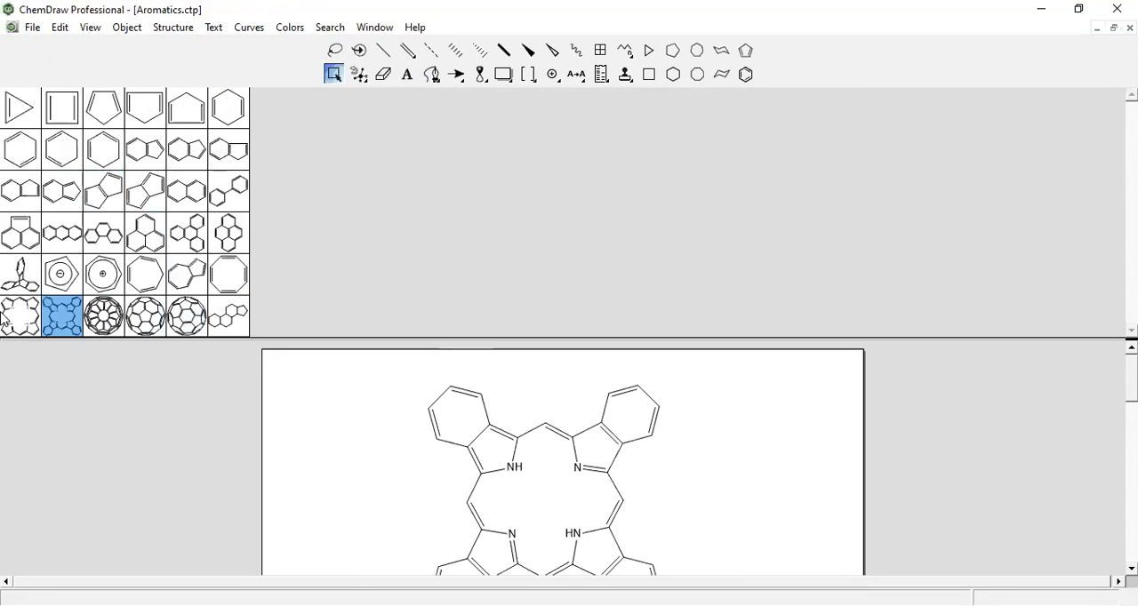
left_click(20, 317)
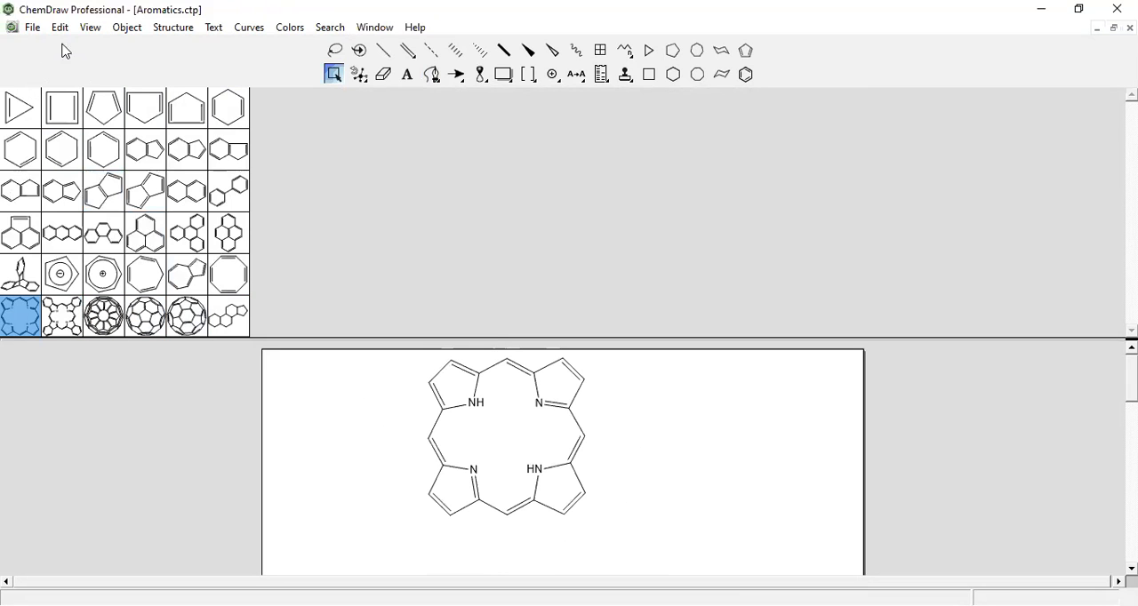
Open the Microorganisms template collection
left_click(33, 28)
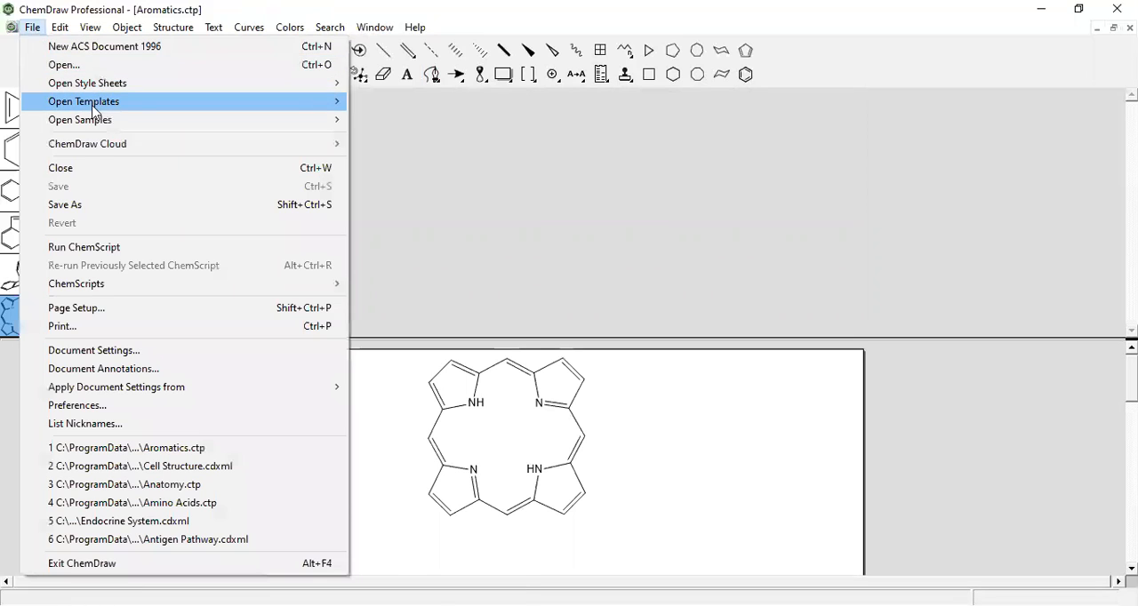
mouse_move(261, 104)
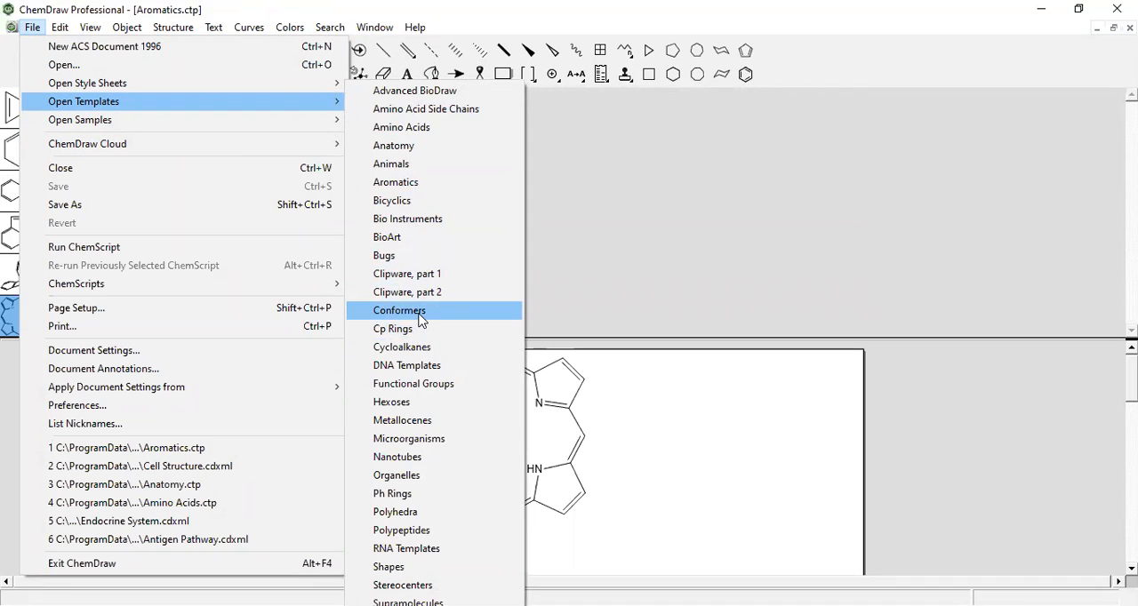
left_click(418, 439)
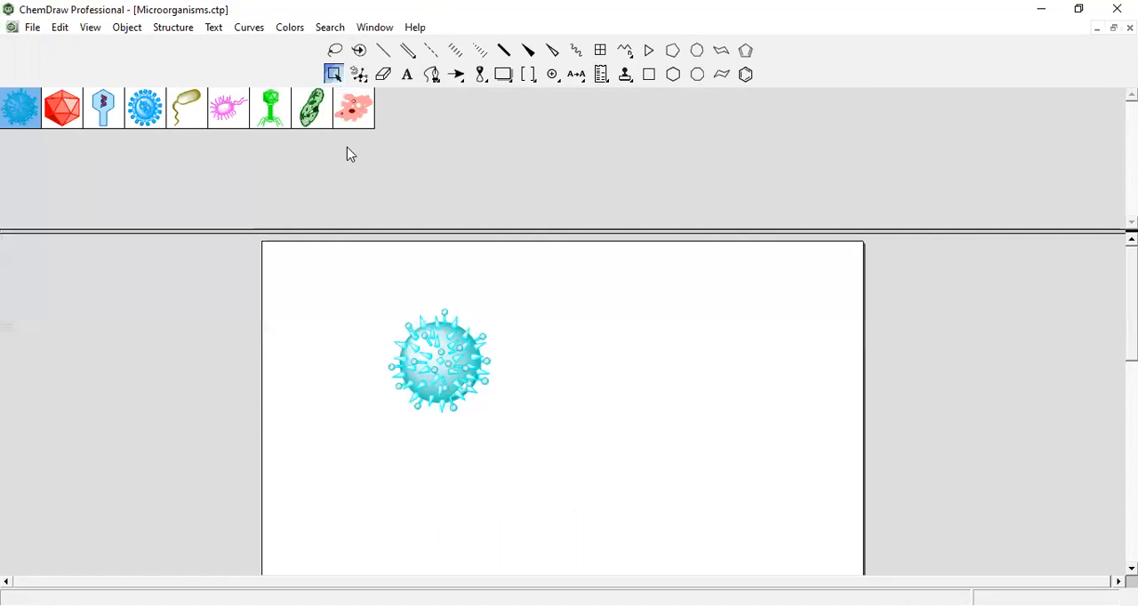
Preview the Microorganisms templates, from the pink amoeba through the bacteria and phage to the spiked blue virus
left_click(346, 105)
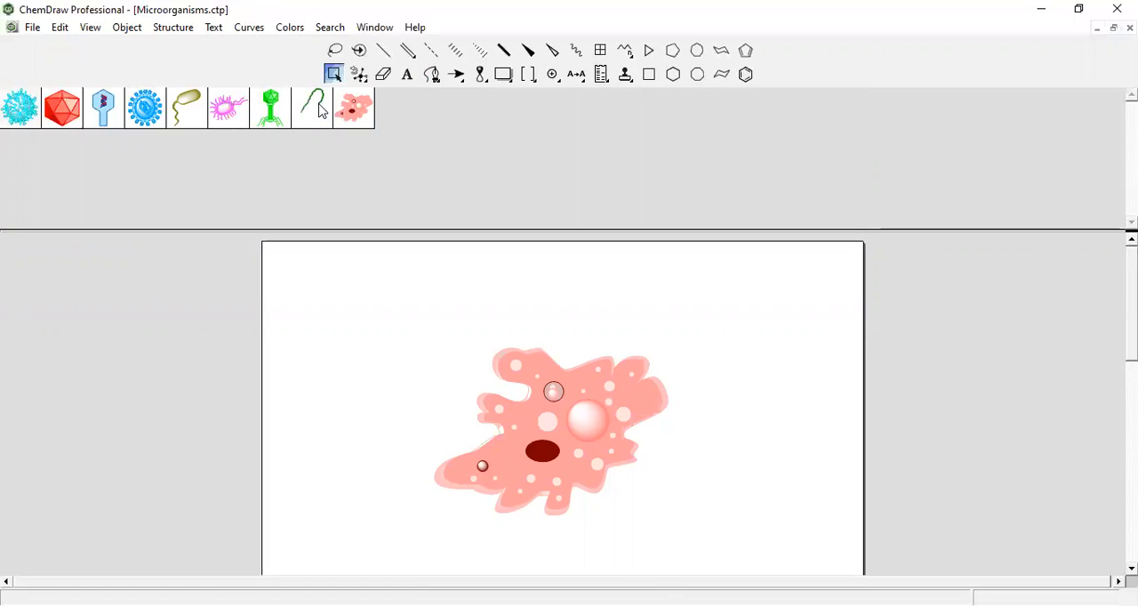
left_click(311, 106)
left_click(274, 108)
left_click(228, 107)
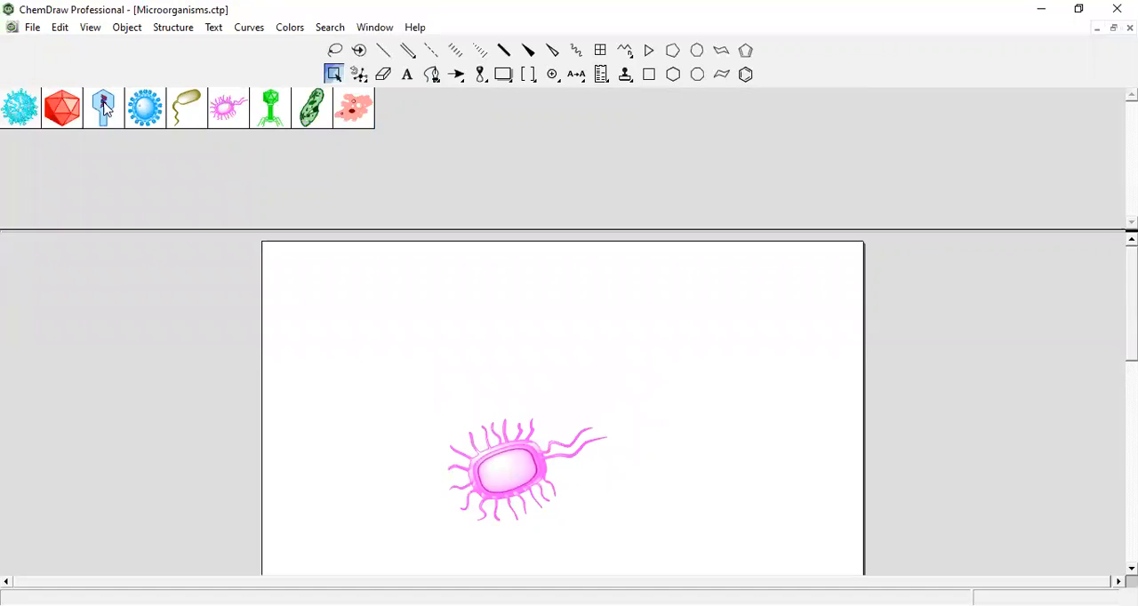
left_click(55, 112)
left_click(14, 114)
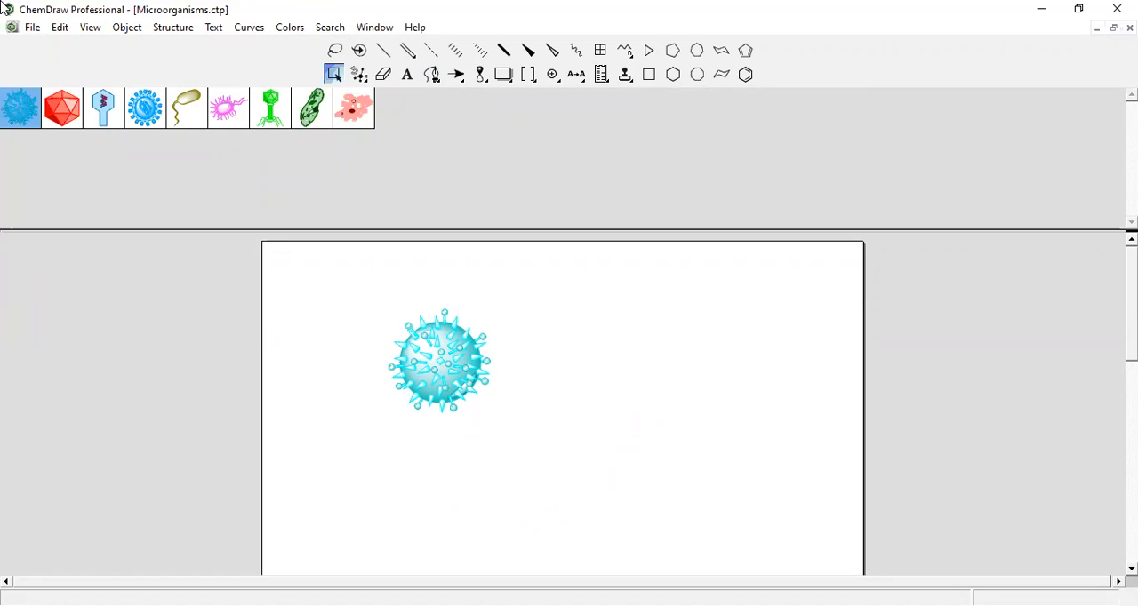
Close the Microorganisms and Aromatics template files to return to the blank ACS document
left_click(32, 28)
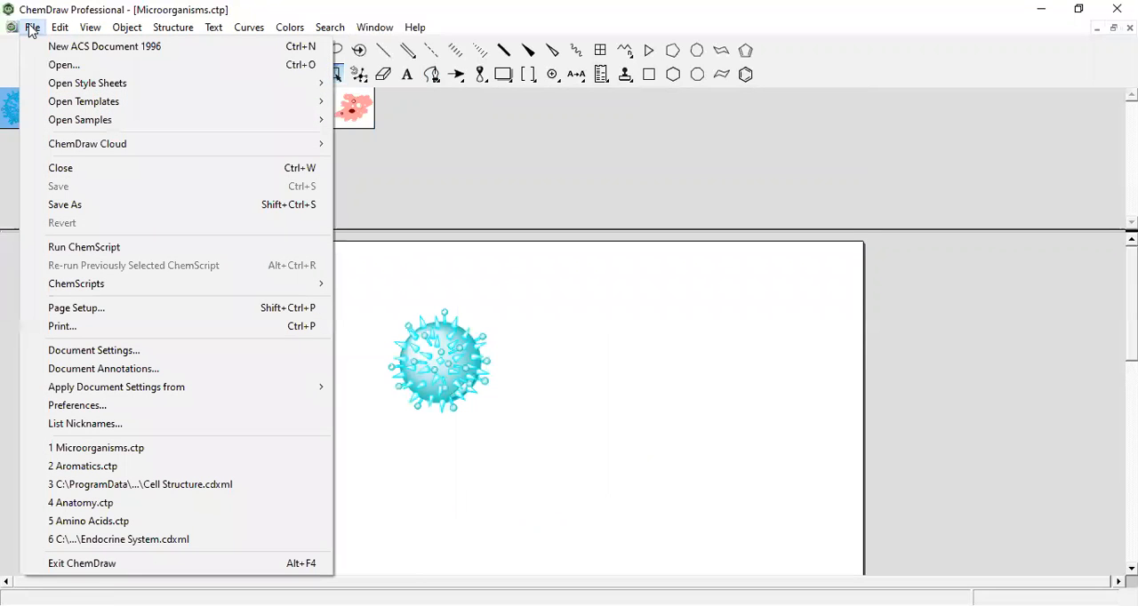
left_click(74, 170)
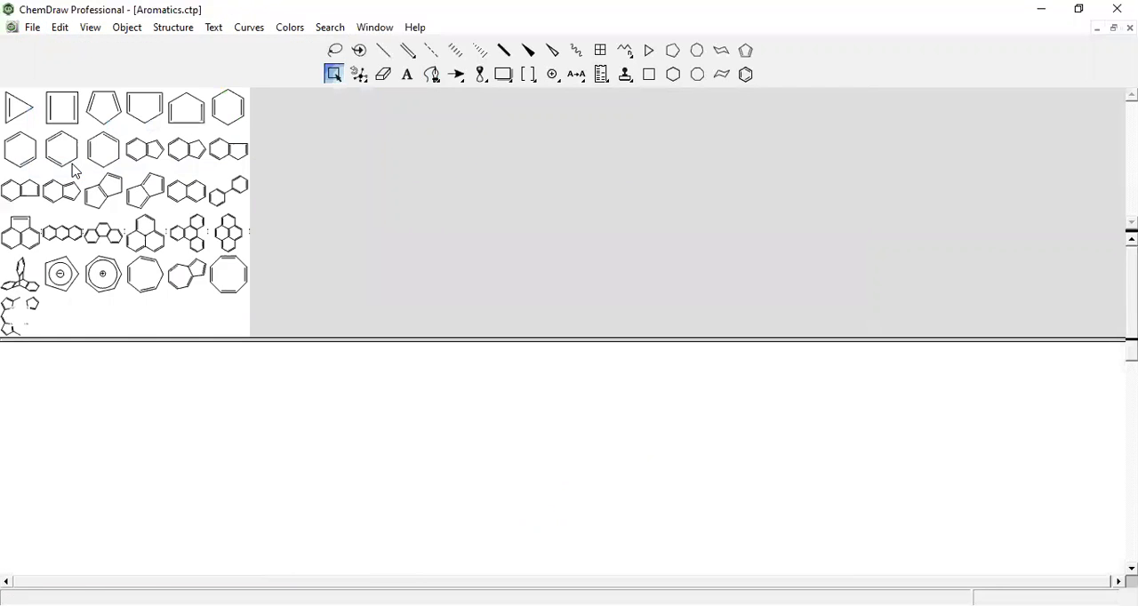
left_click(31, 28)
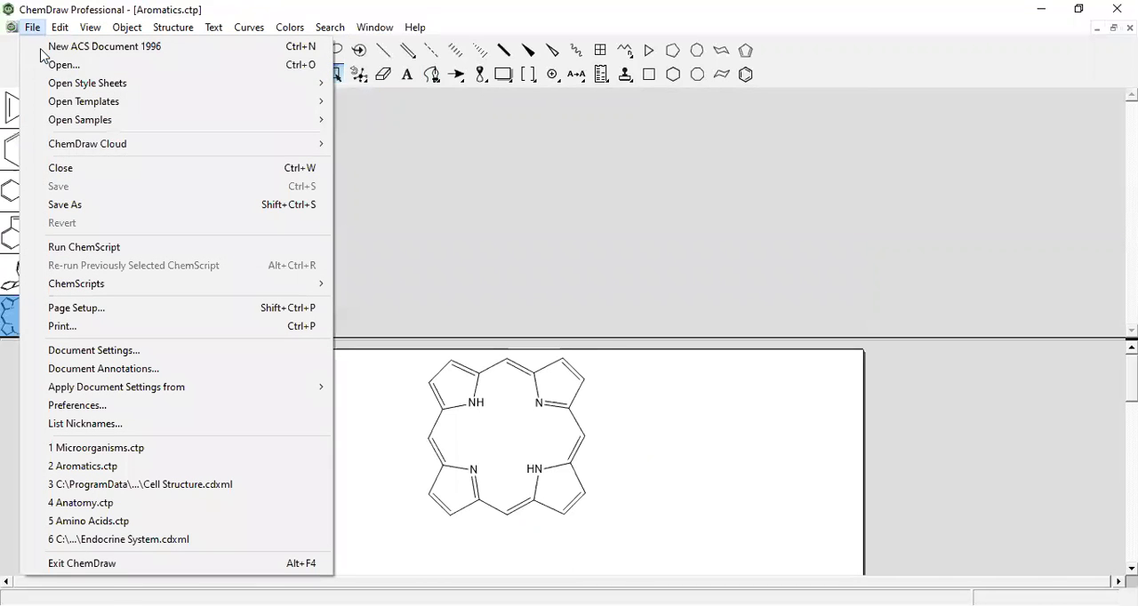
left_click(80, 168)
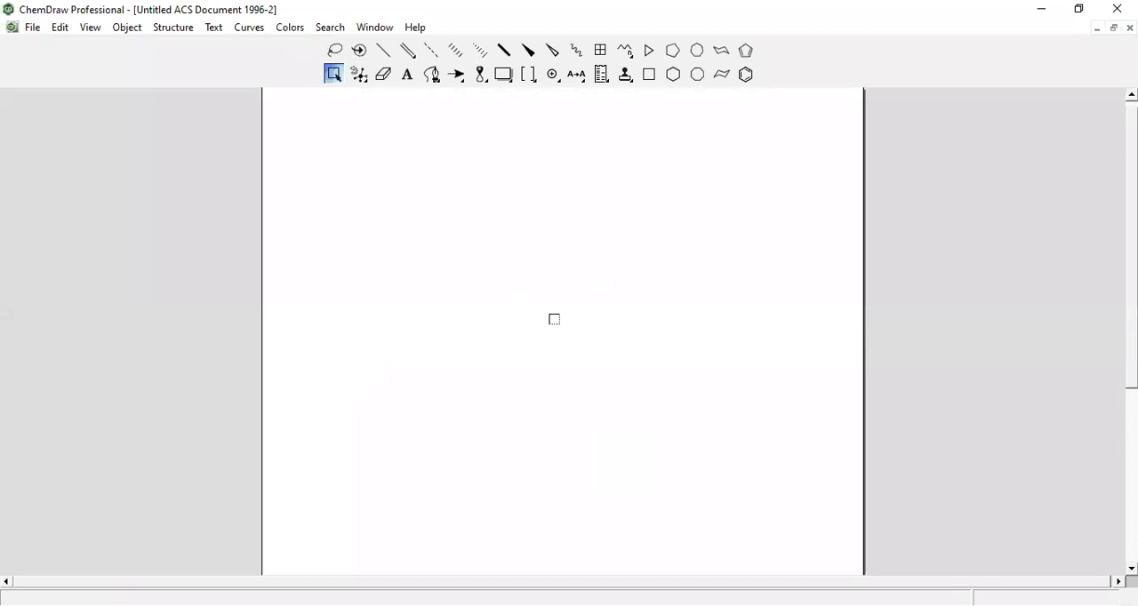
left_click(36, 29)
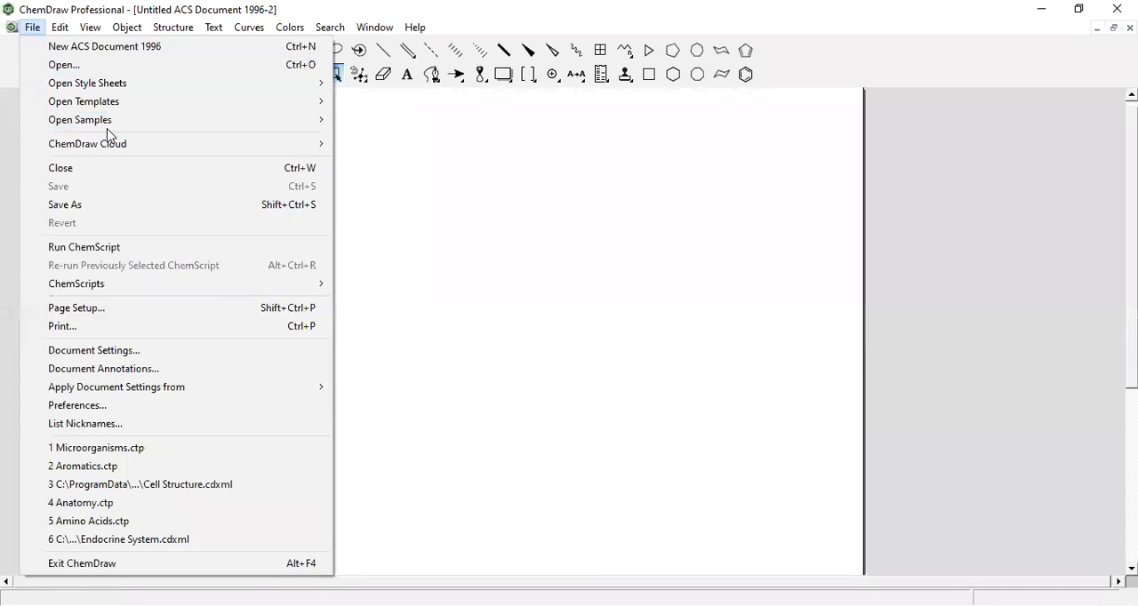
mouse_move(82, 33)
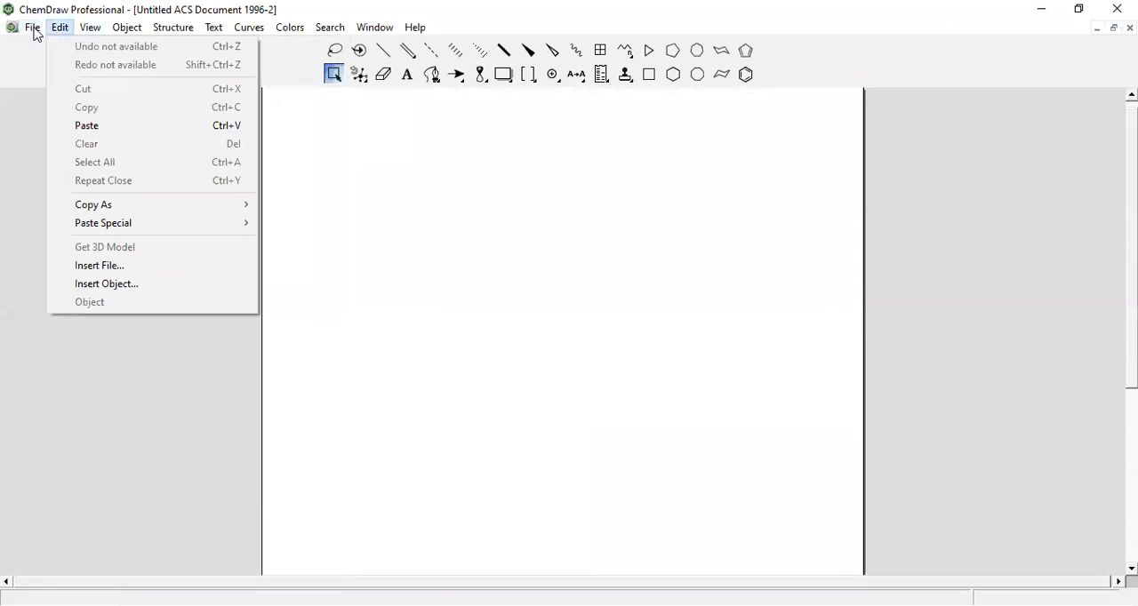
mouse_move(32, 33)
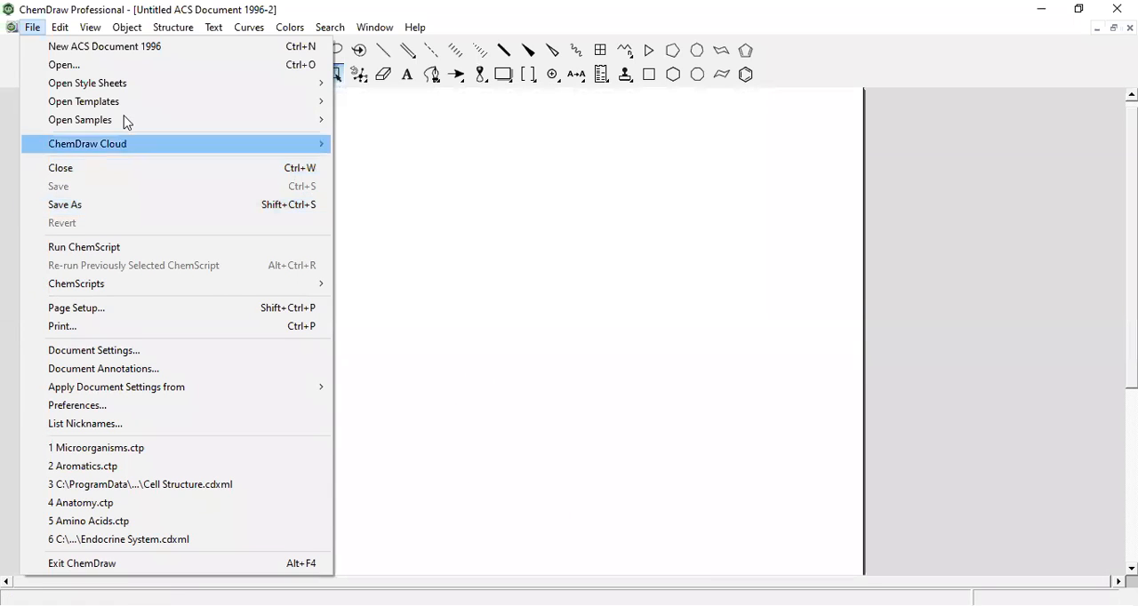
Show the crosshair and the rulers in the blank ACS document
mouse_move(100, 34)
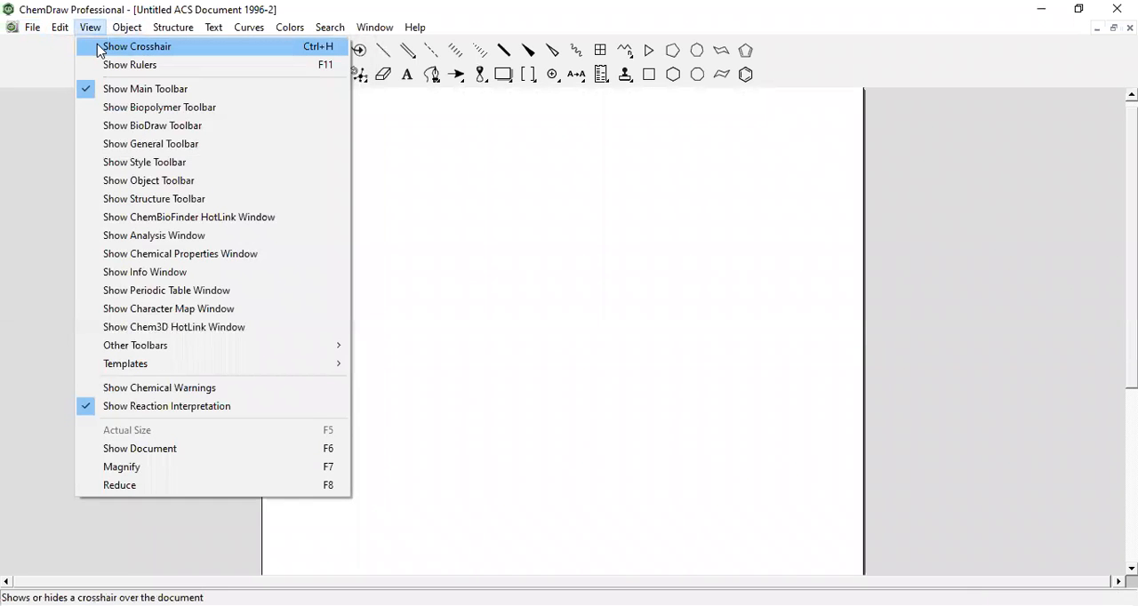
left_click(100, 48)
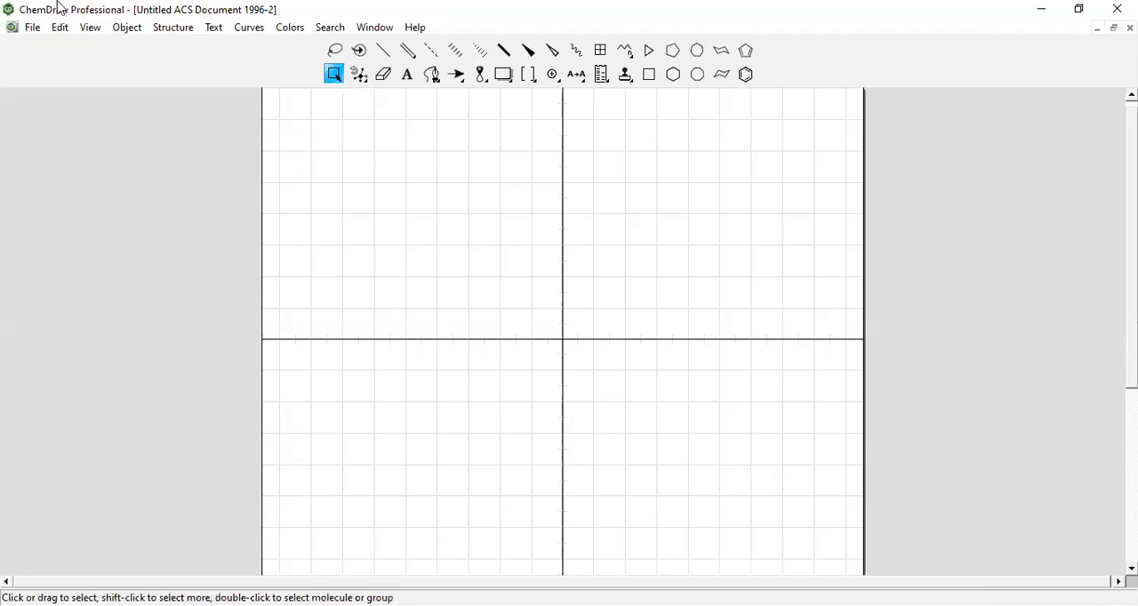
left_click(91, 28)
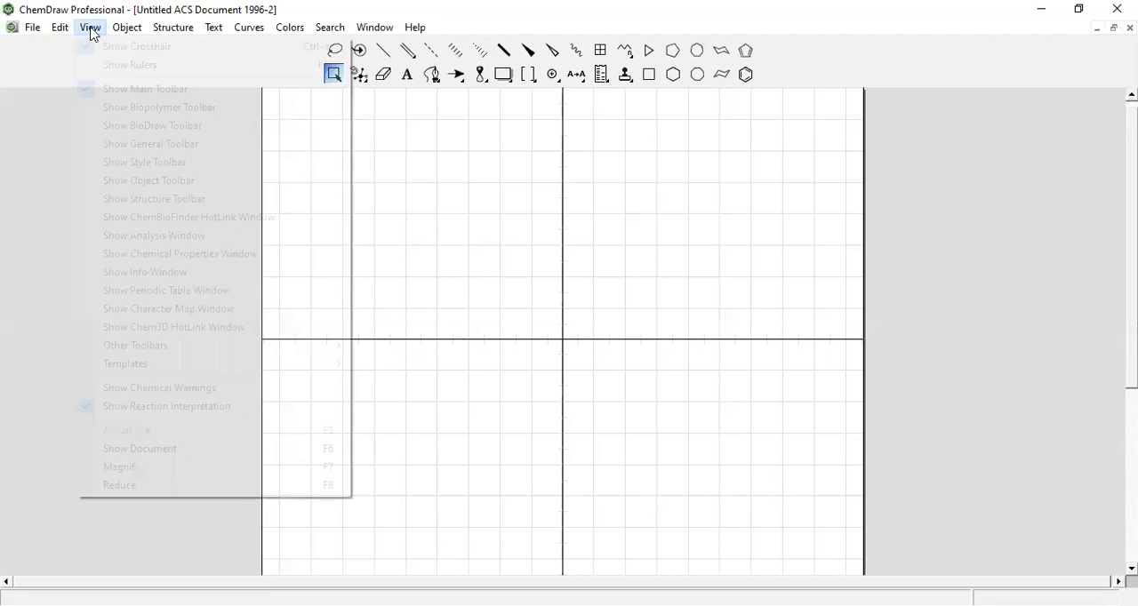
left_click(138, 65)
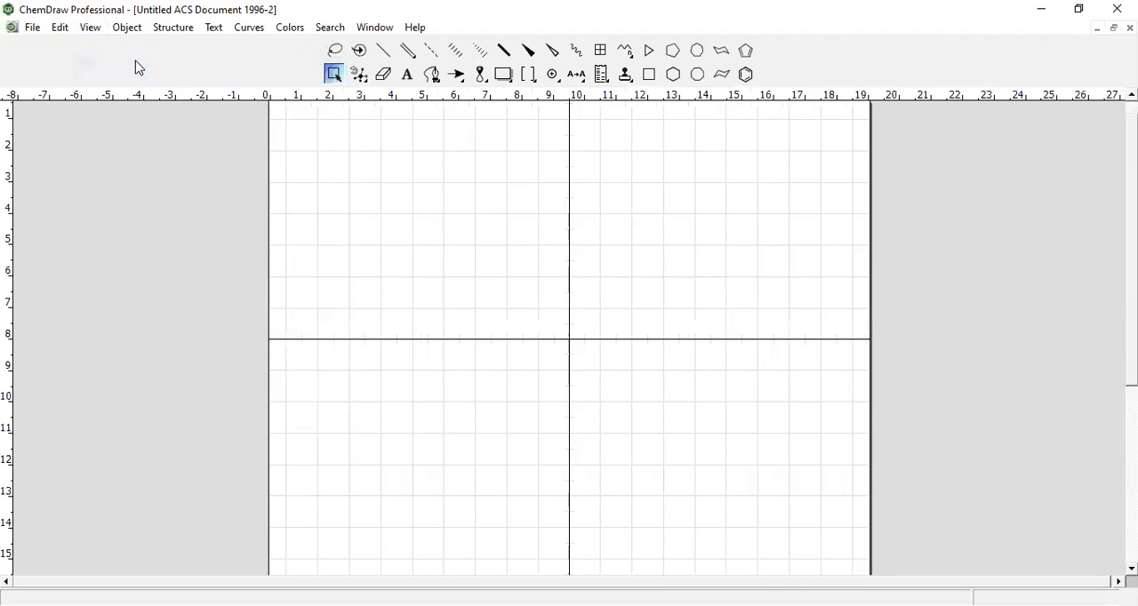
Hide the crosshair over the document
left_click(93, 34)
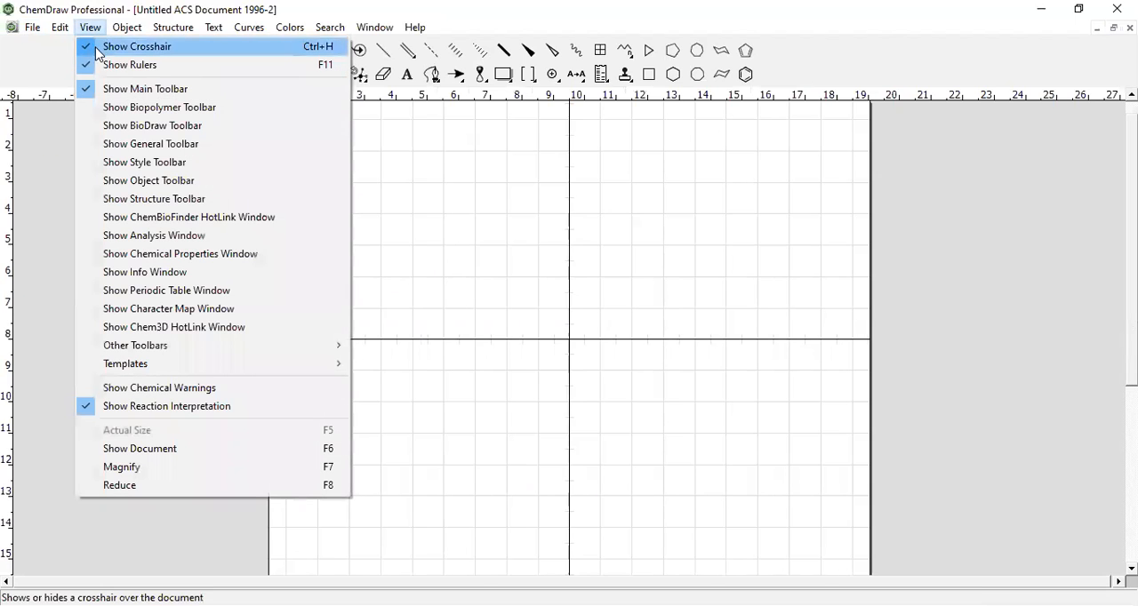
left_click(89, 46)
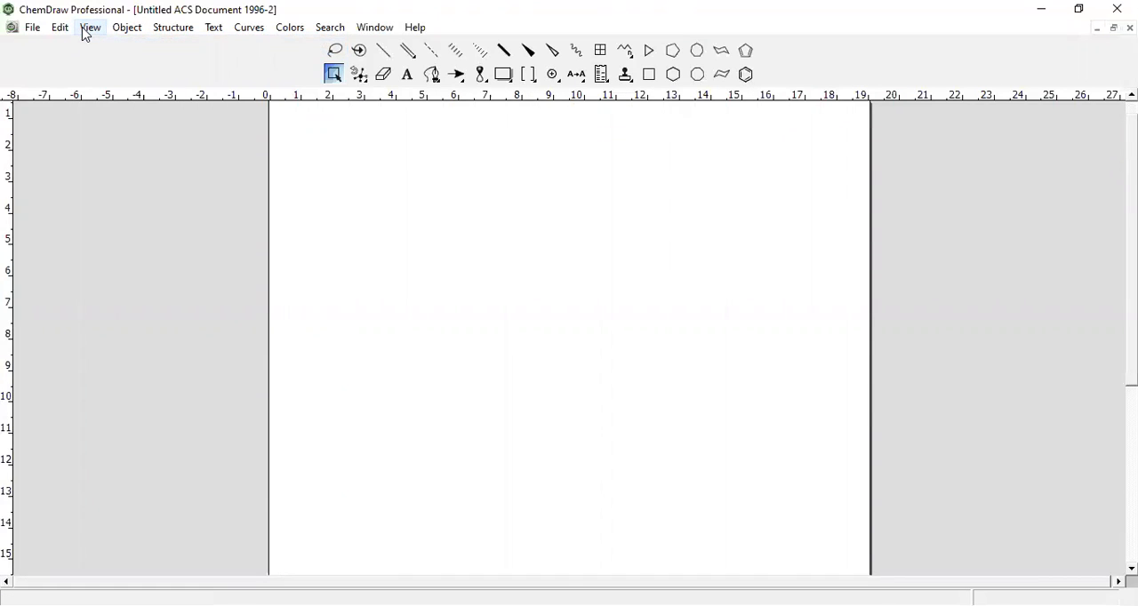
Hide the rulers around the blank ACS document
left_click(87, 31)
left_click(120, 71)
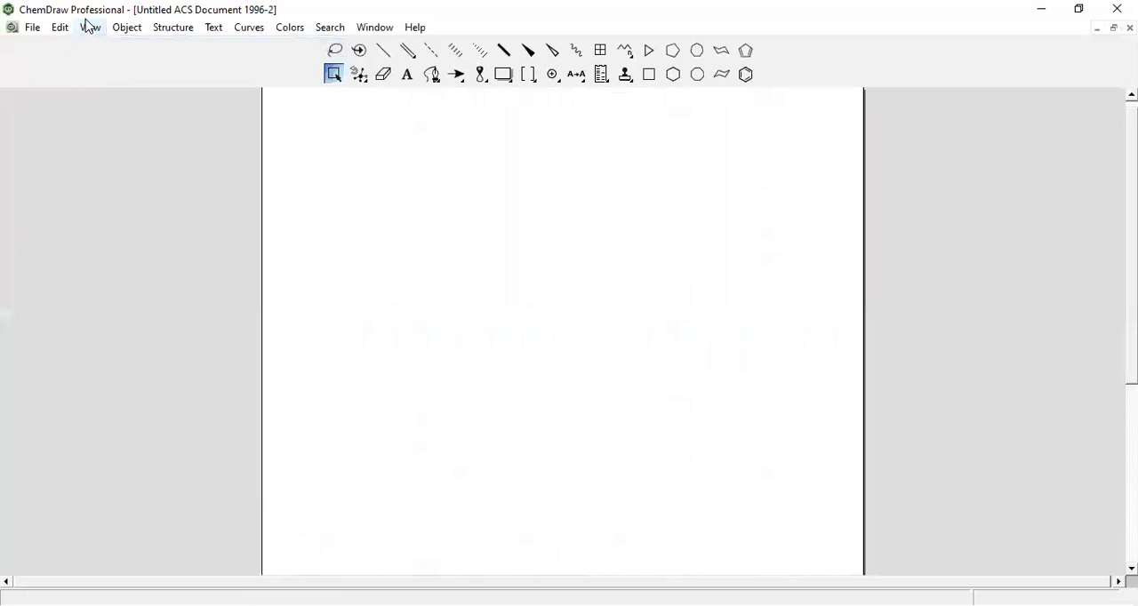
left_click(92, 27)
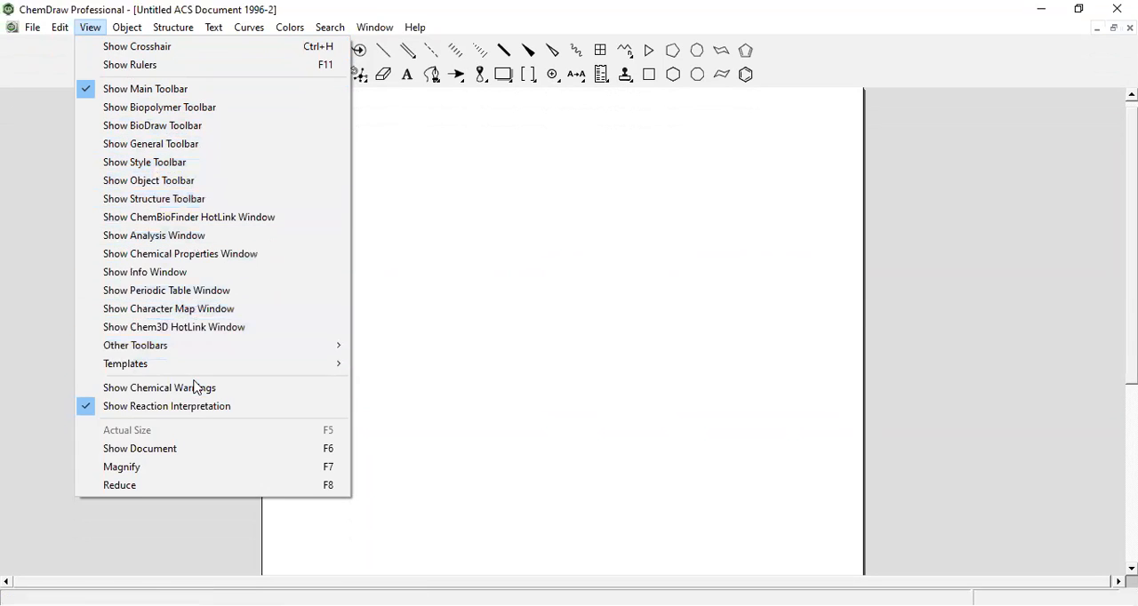
left_click(419, 196)
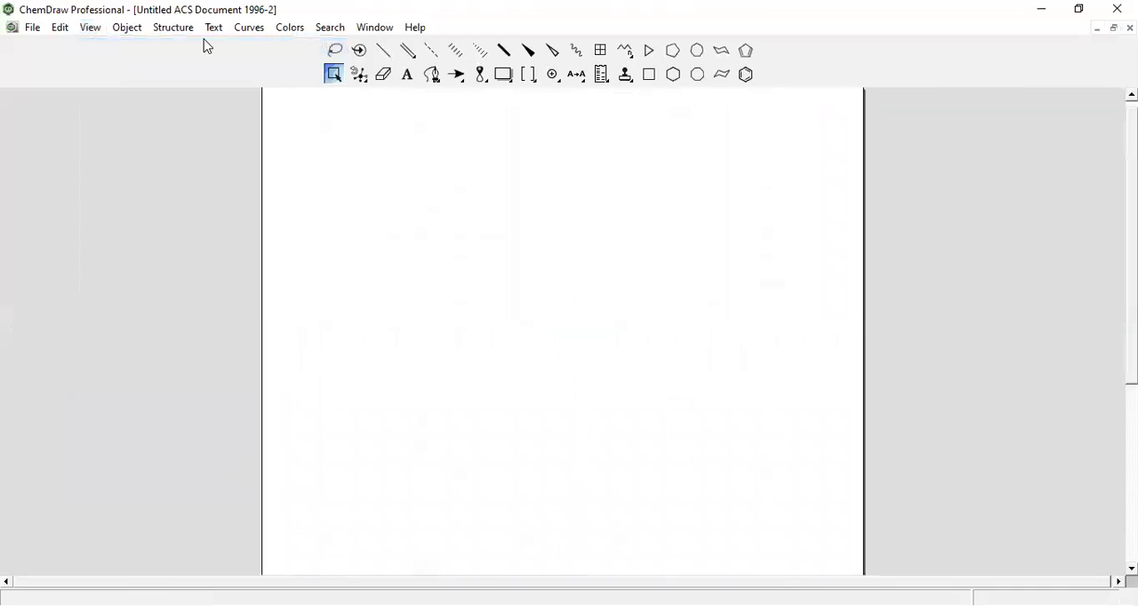
left_click(175, 28)
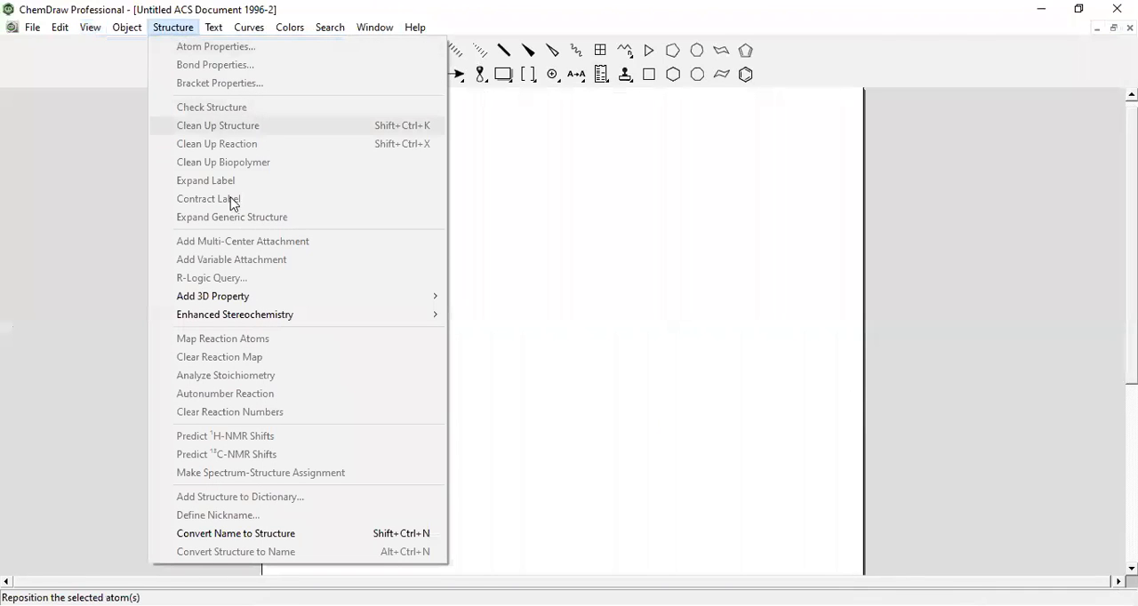
left_click(593, 368)
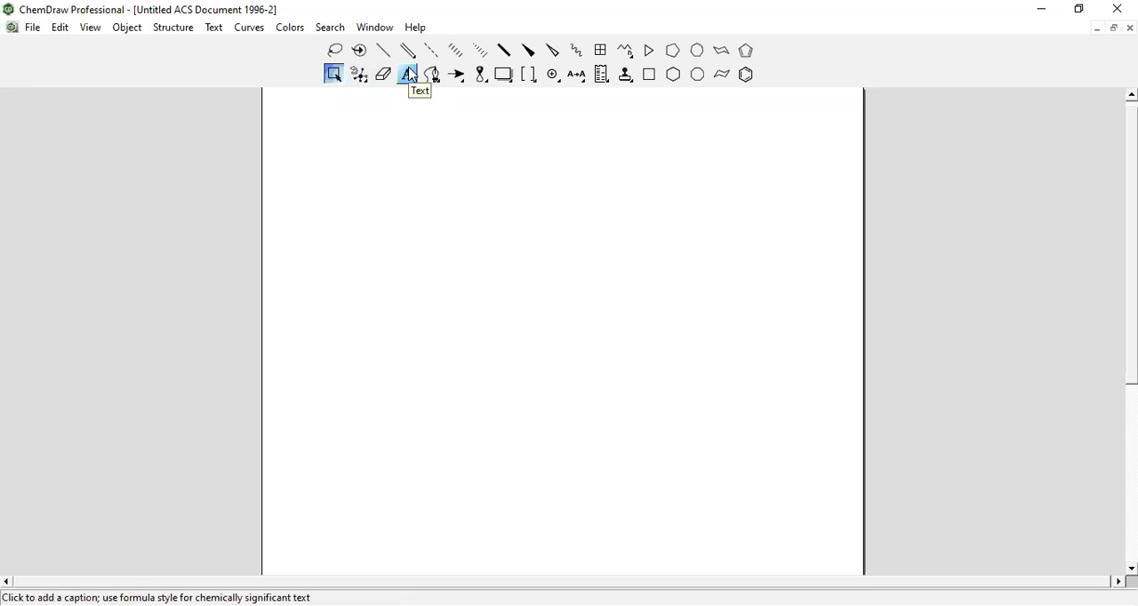
left_click(457, 78)
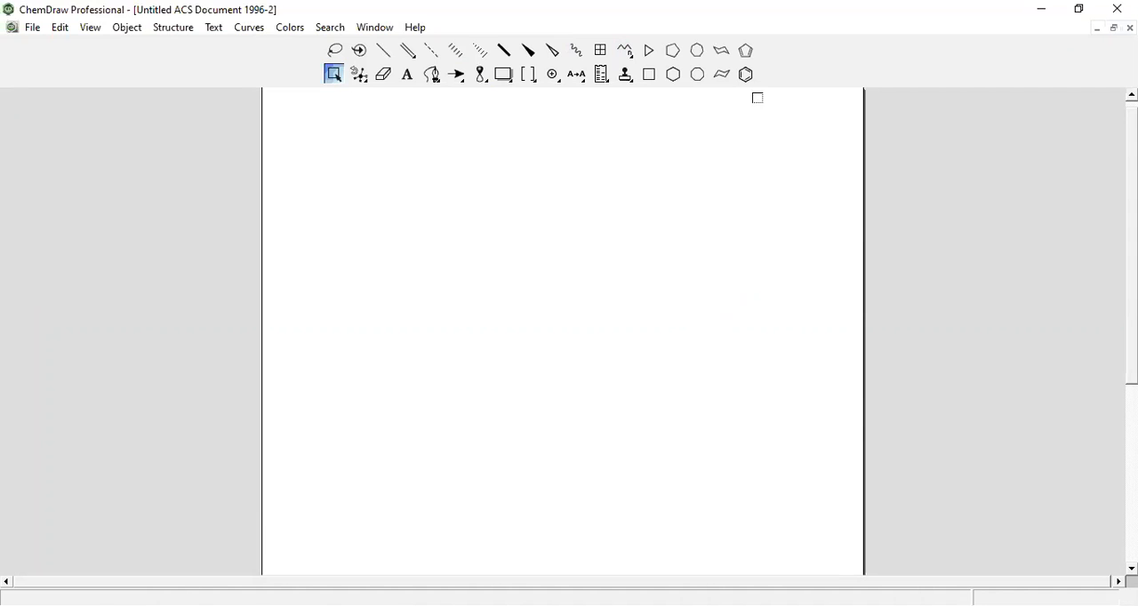
Draw a benzene ring in the upper middle of the page and attach a single bond to its top carbon
left_click(748, 75)
left_click(559, 255)
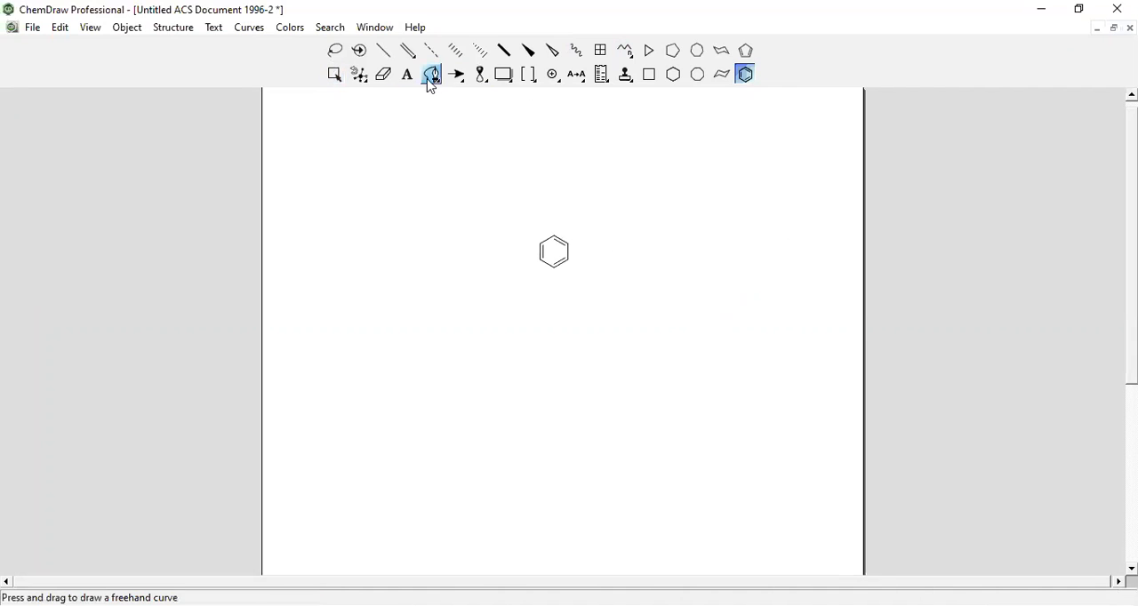
left_click(383, 51)
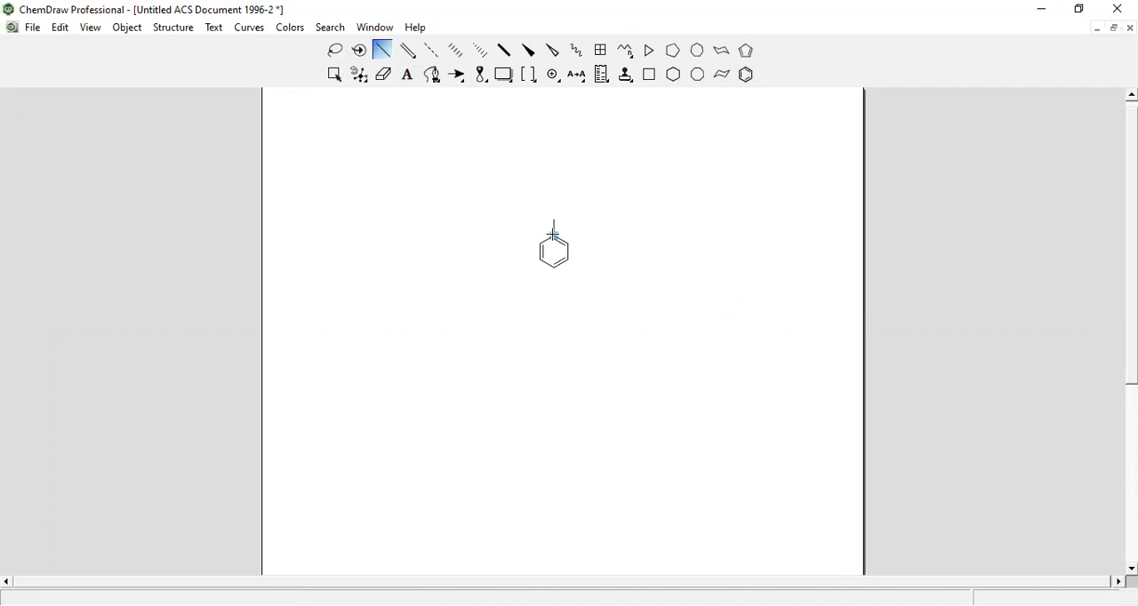
Label the free end of the bond on the benzene ring as OH
left_click(407, 75)
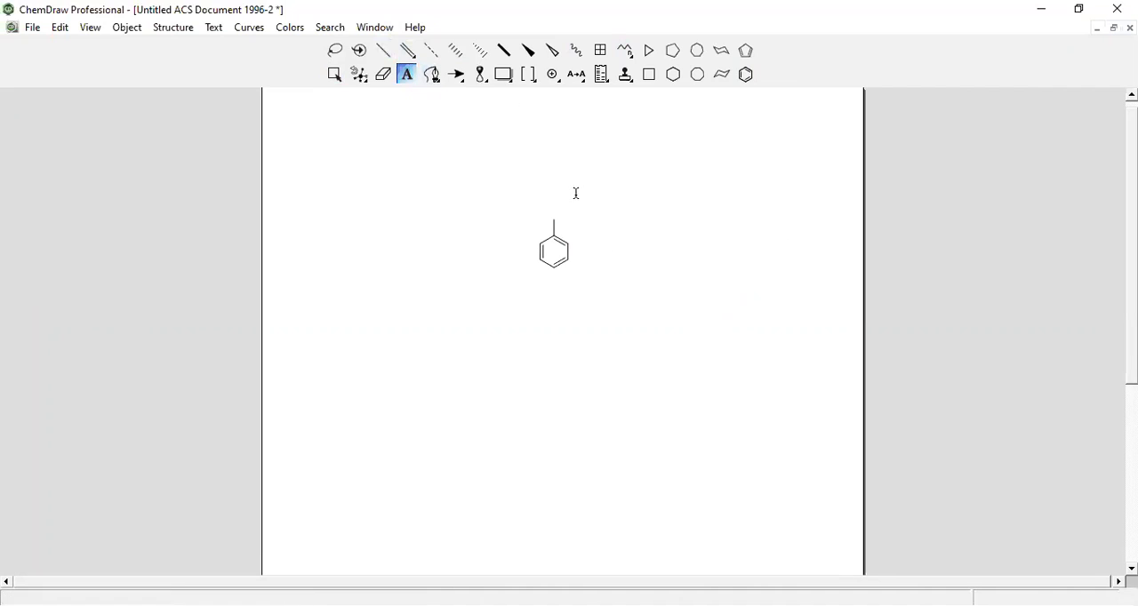
left_click(557, 221)
key("Escape")
left_click(553, 217)
type("OH")
key("Escape")
Select the whole phenol structure and show its Chemical Properties window
left_click(336, 77)
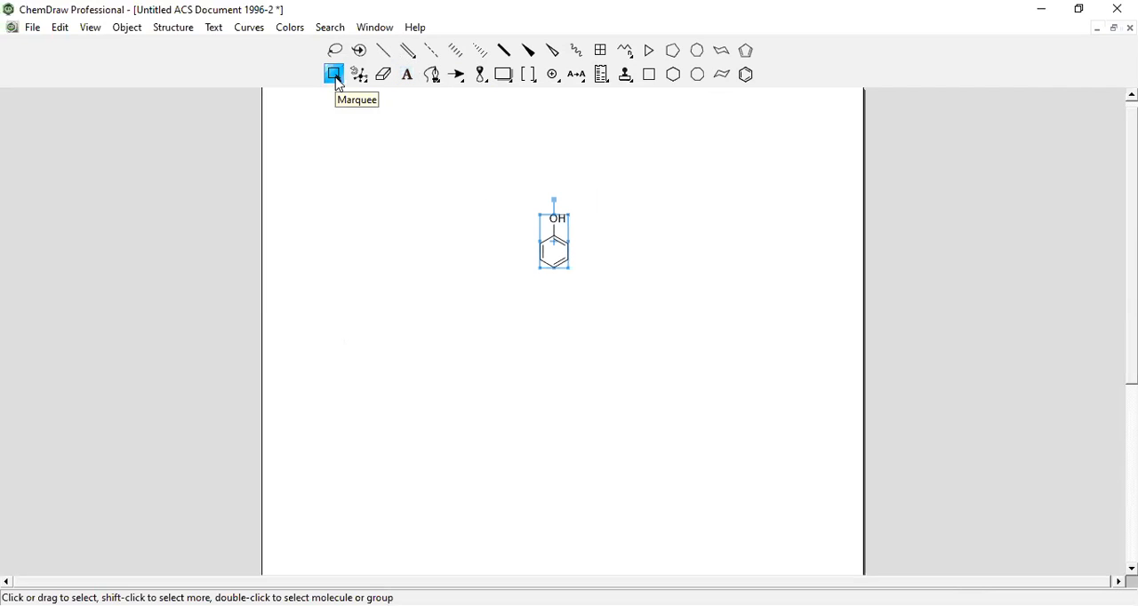
left_click(92, 32)
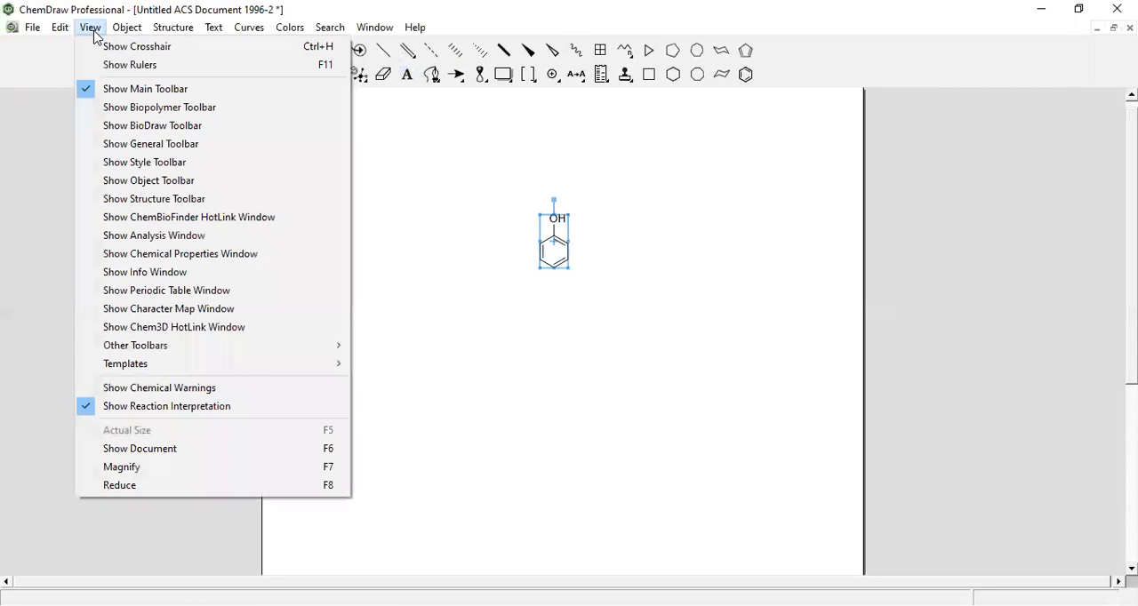
left_click(179, 257)
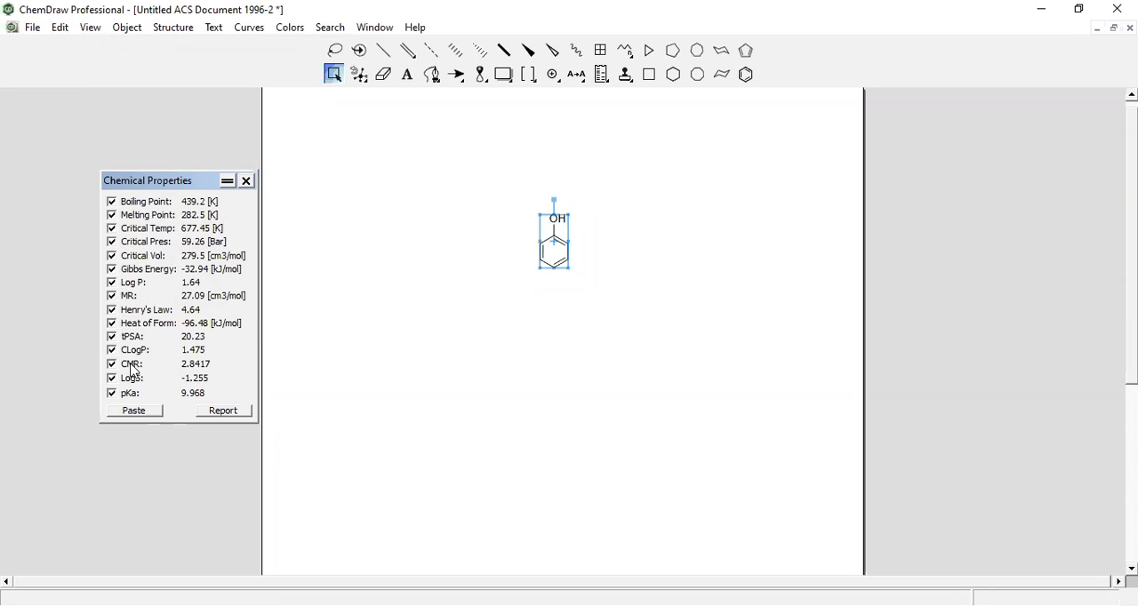
Convert the phenol structure to its name and paste all its chemical properties beneath it, then close the properties window
left_click(184, 37)
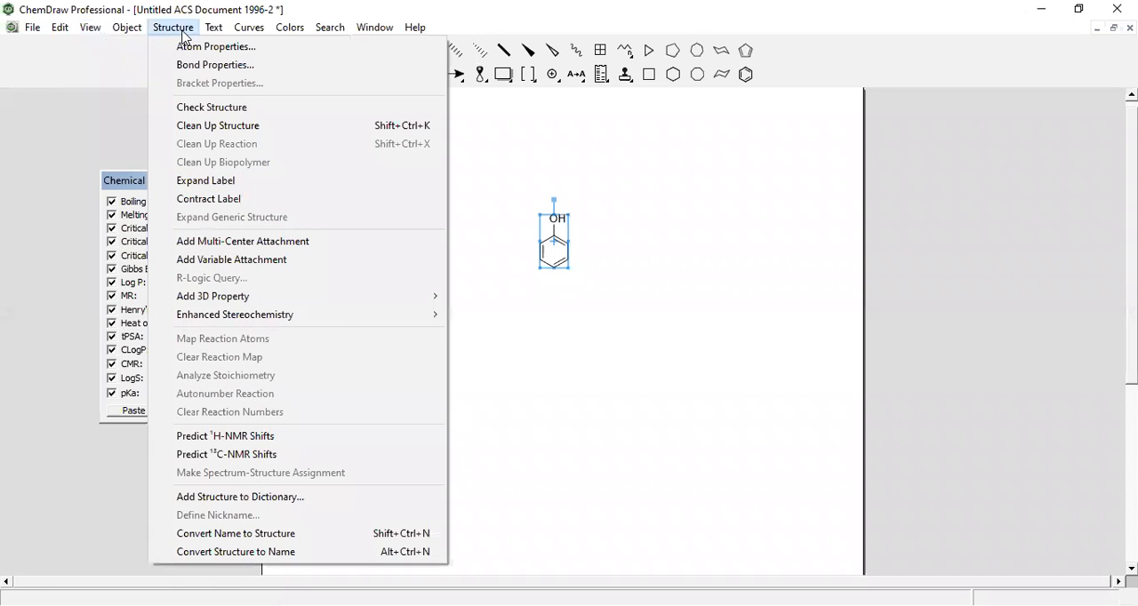
left_click(256, 552)
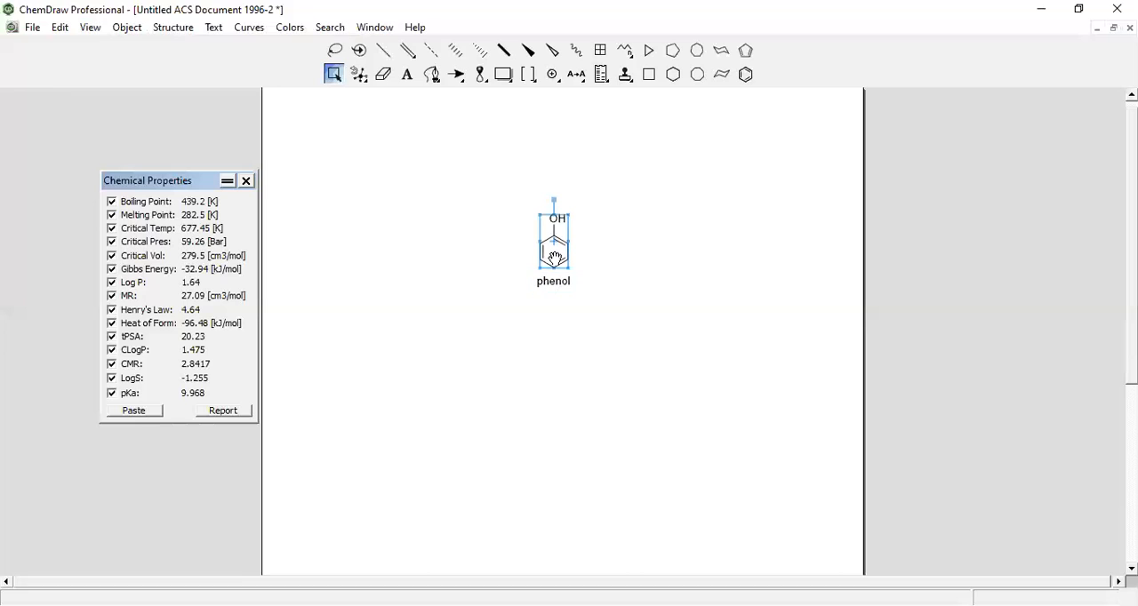
left_click(134, 411)
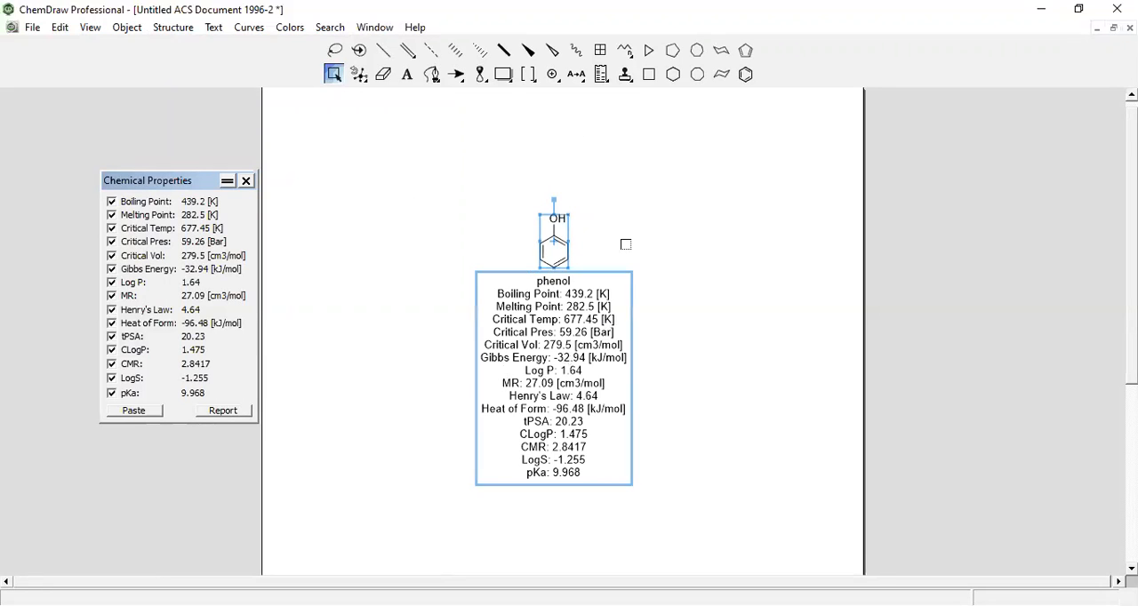
left_click(246, 182)
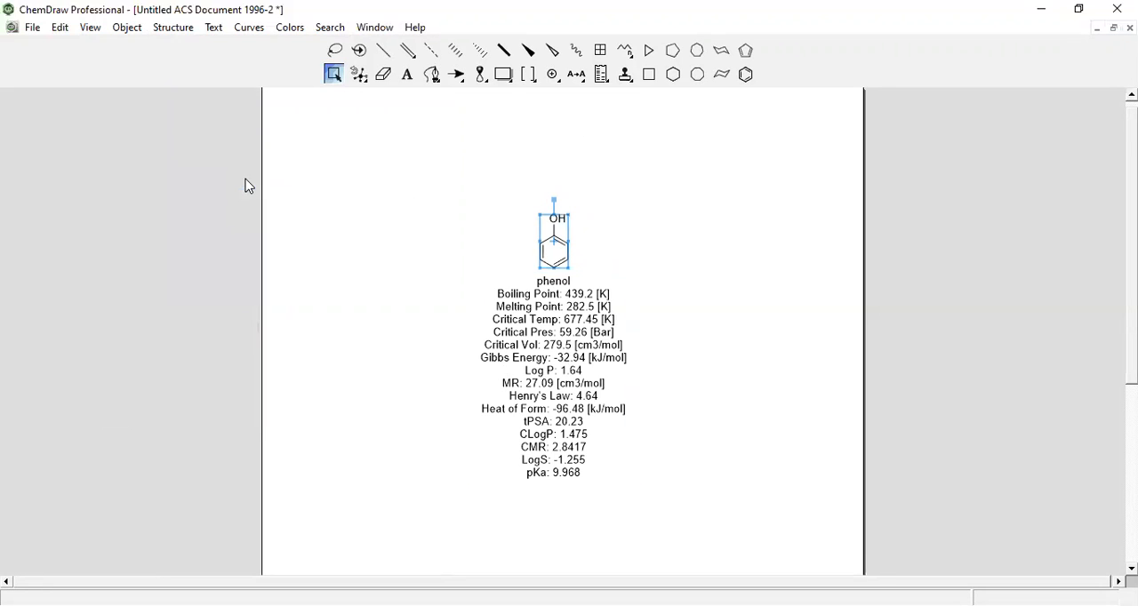
Paste phenol's formula, exact mass, molecular weight, m/z and elemental analysis beneath the structure from the Analysis window, and close it
left_click(91, 28)
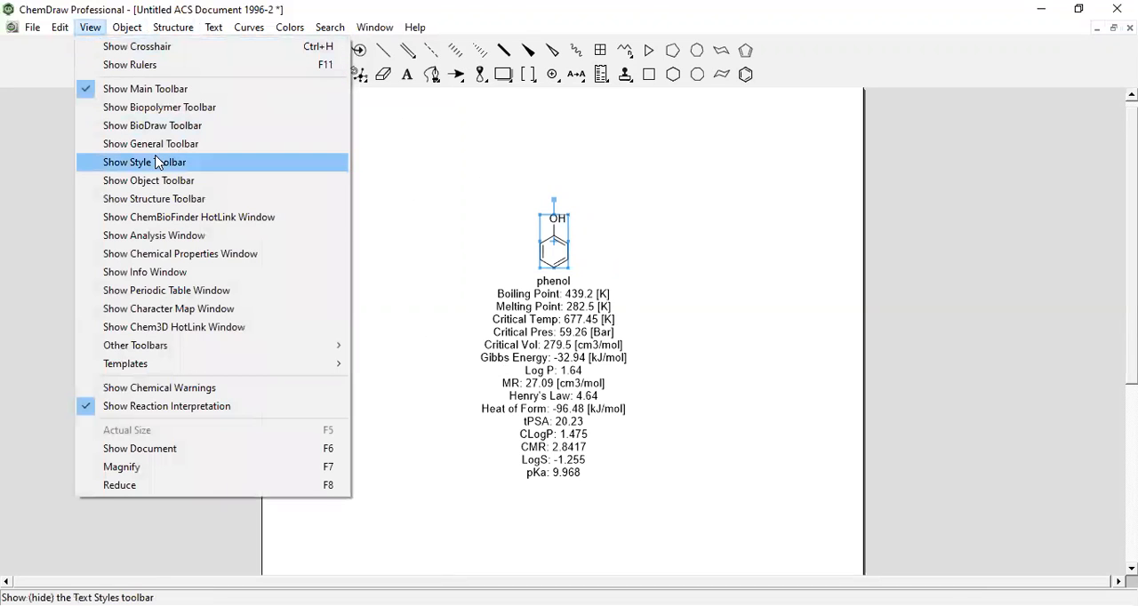
left_click(143, 236)
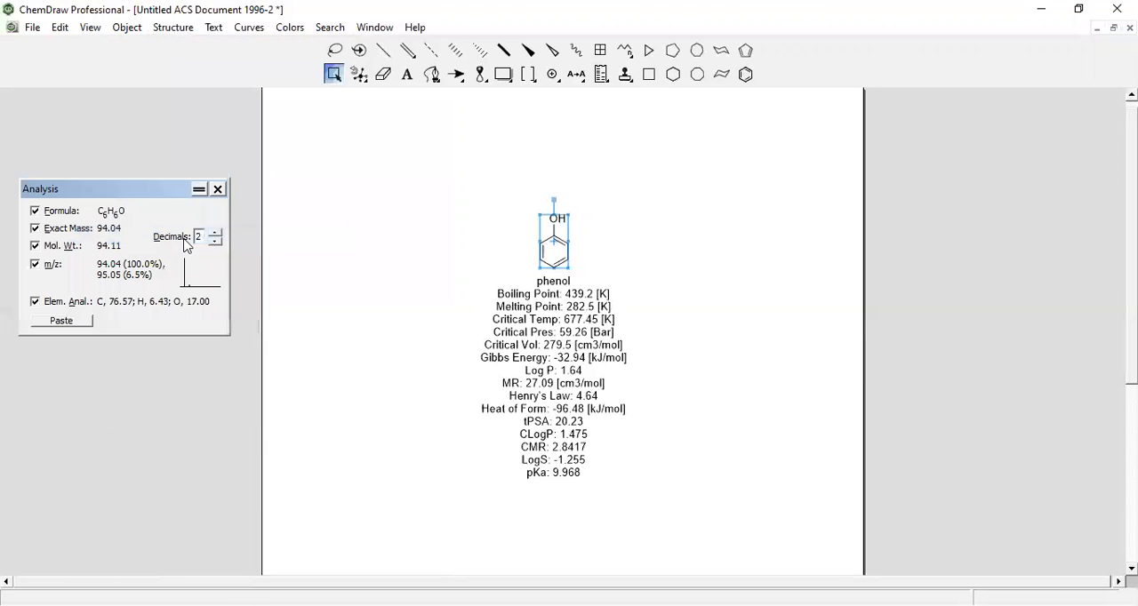
left_click(78, 322)
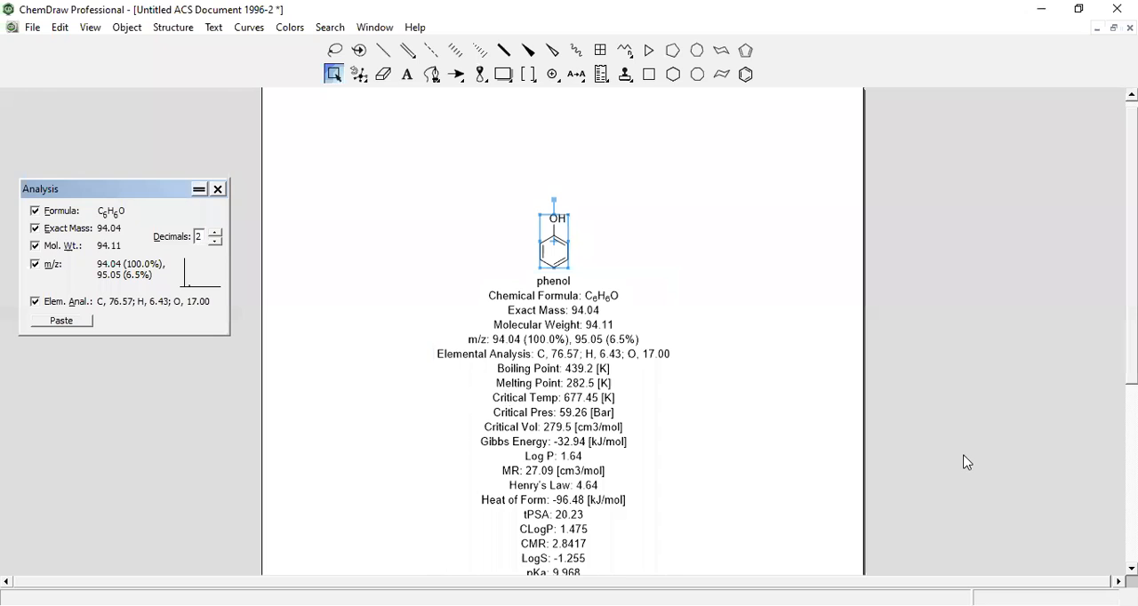
left_click(218, 190)
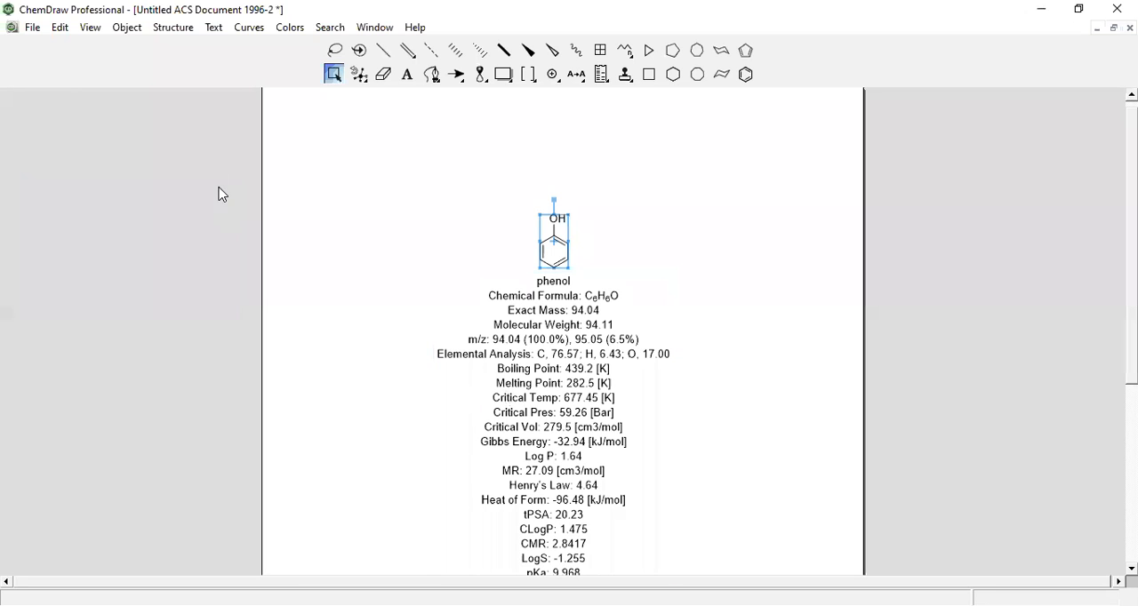
Predict the 1H-NMR shifts of the selected phenol structure
left_click(173, 27)
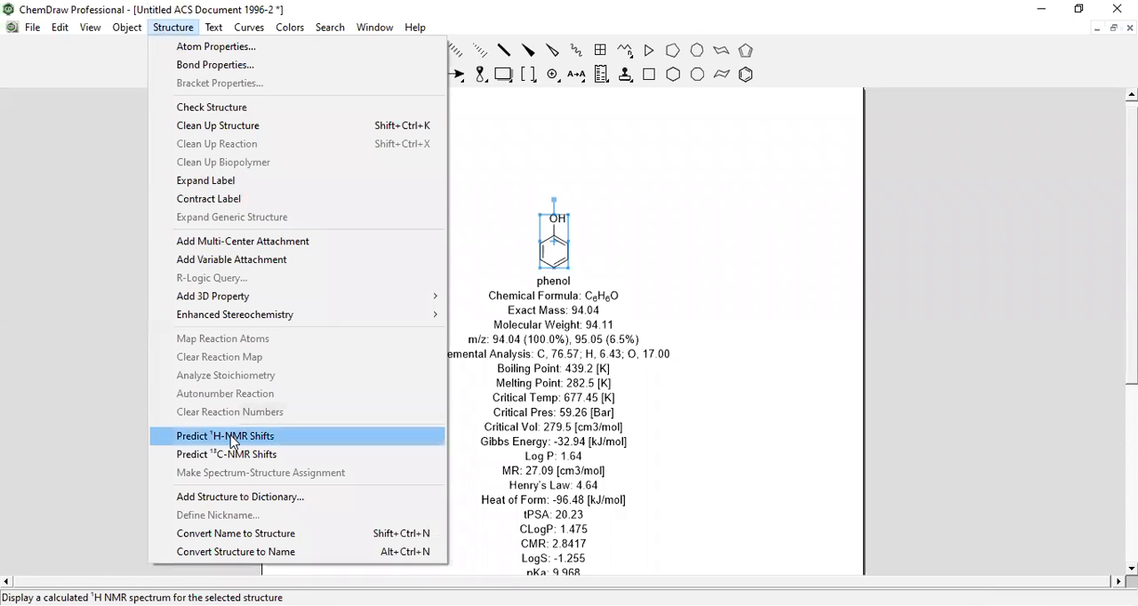
left_click(231, 437)
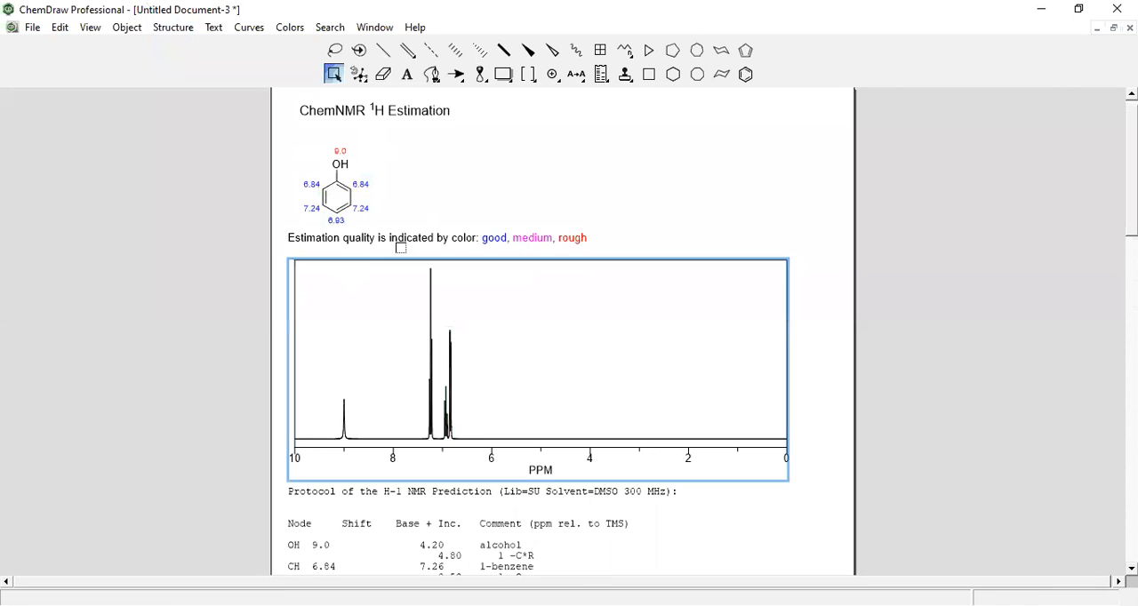
left_click(169, 27)
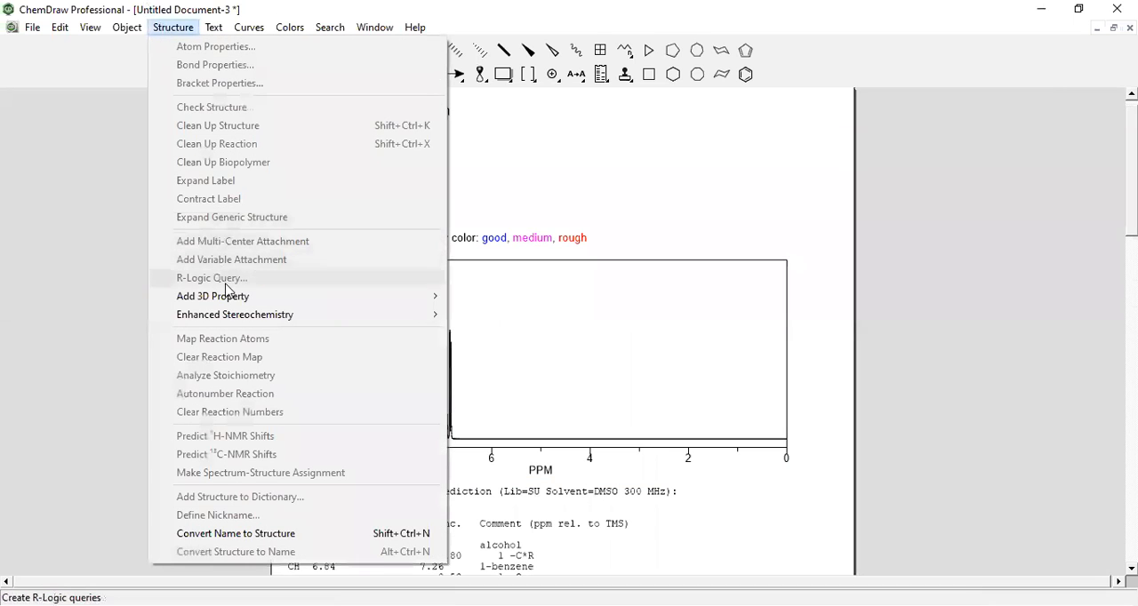
left_click(627, 160)
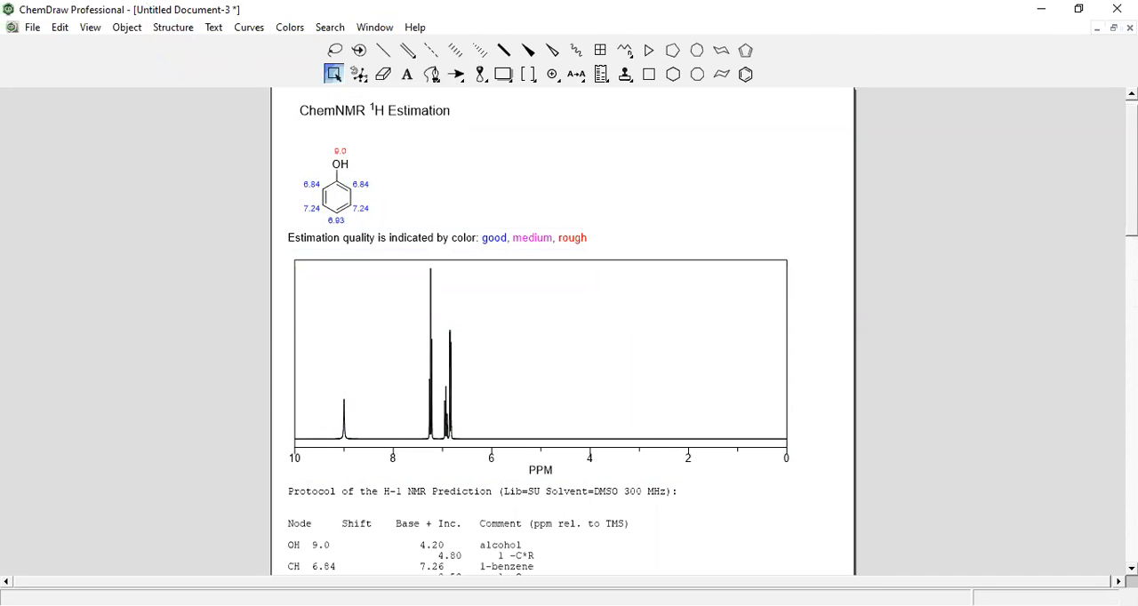
Examine the 1H-NMR estimation for phenol, including the spectrum, the shift protocol and the coupling constant prediction
scroll(562, 356, "down", 3)
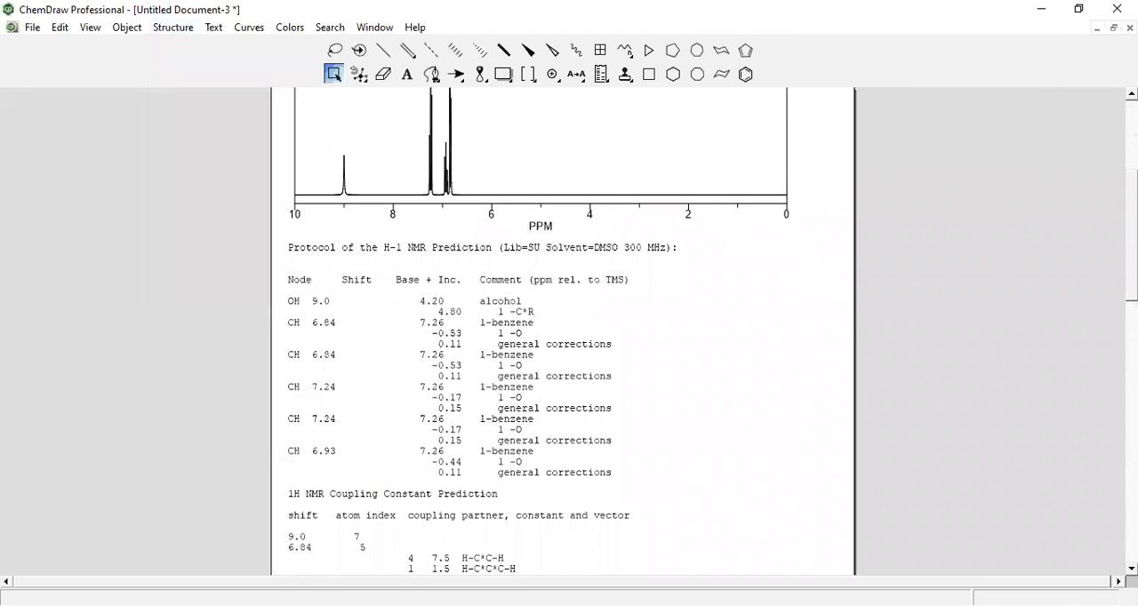
scroll(562, 355, "down", 3)
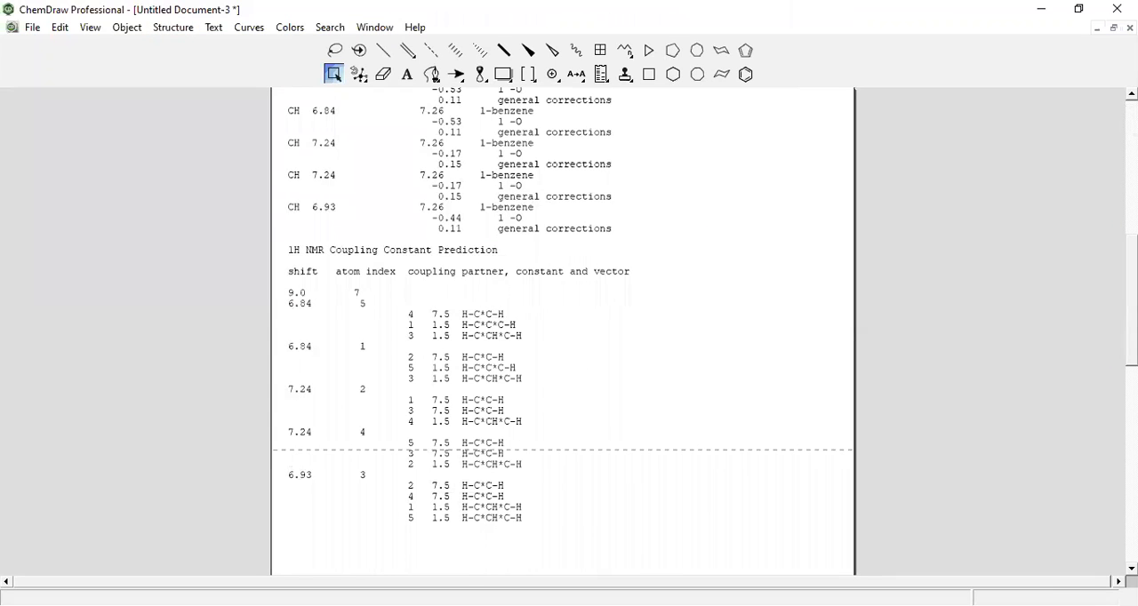
scroll(562, 356, "down", 6)
scroll(562, 329, "up", 6)
scroll(562, 329, "up", 3)
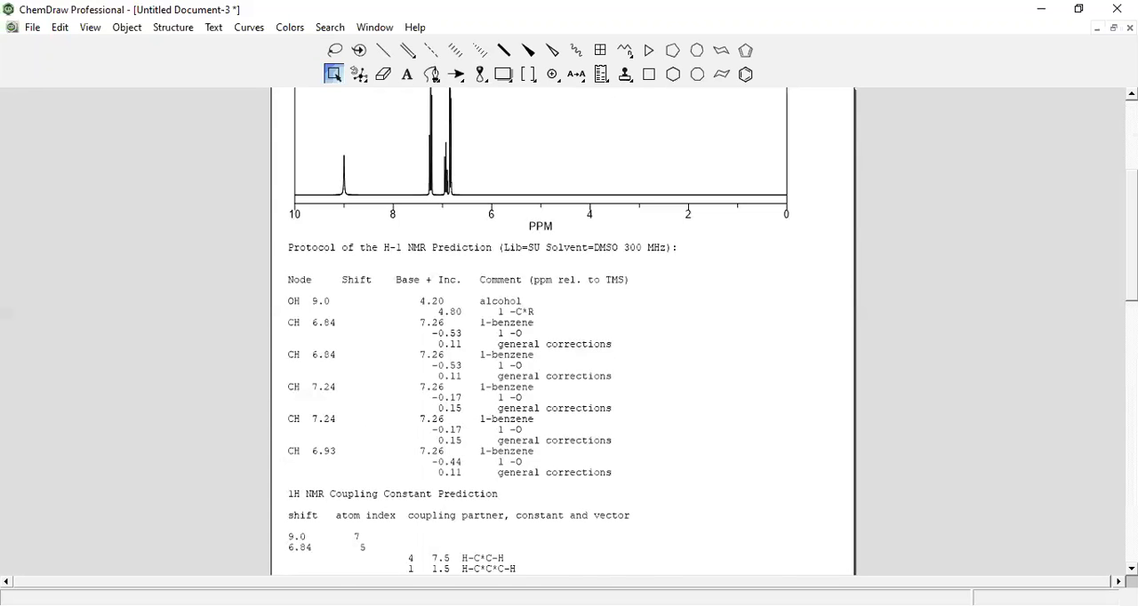
scroll(562, 329, "up", 3)
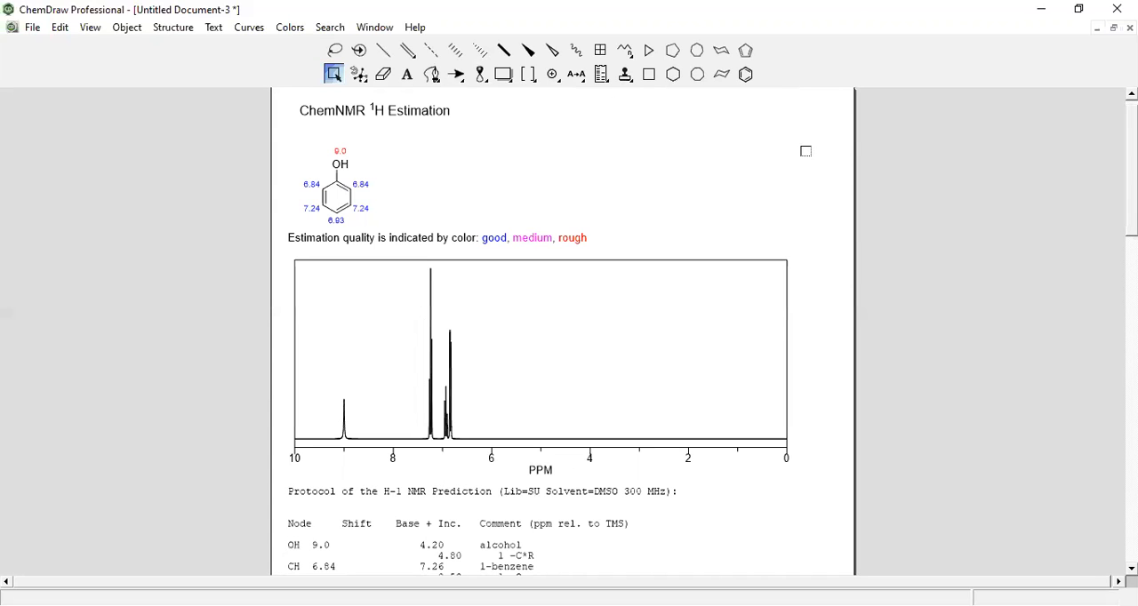
Delete everything in the NMR estimation document and draw a benzene ring near the top of the emptied page
double_click(334, 49)
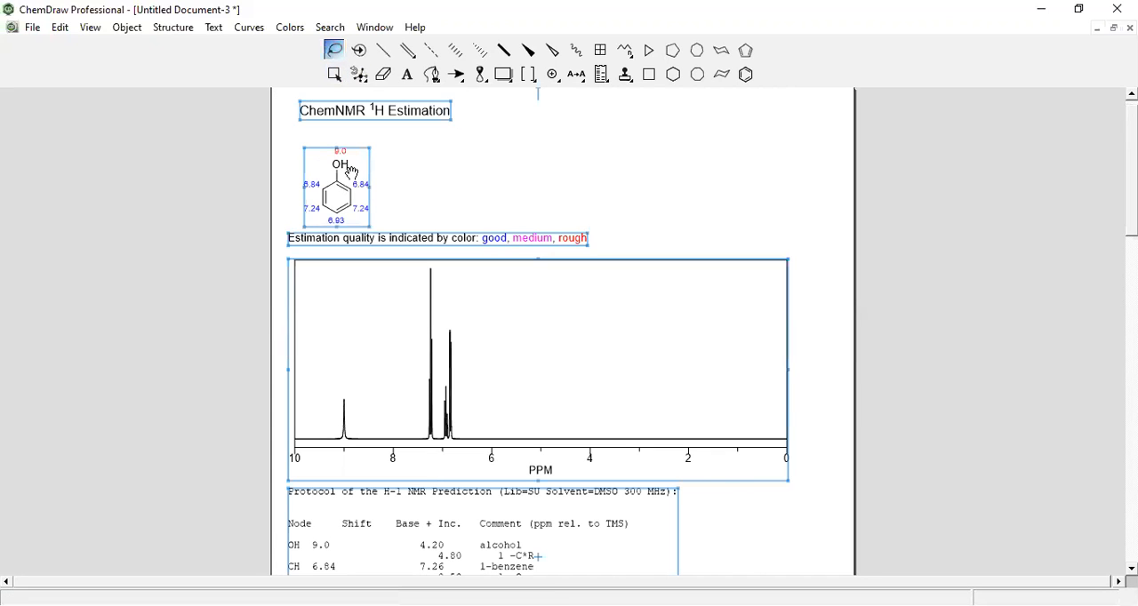
key("Delete")
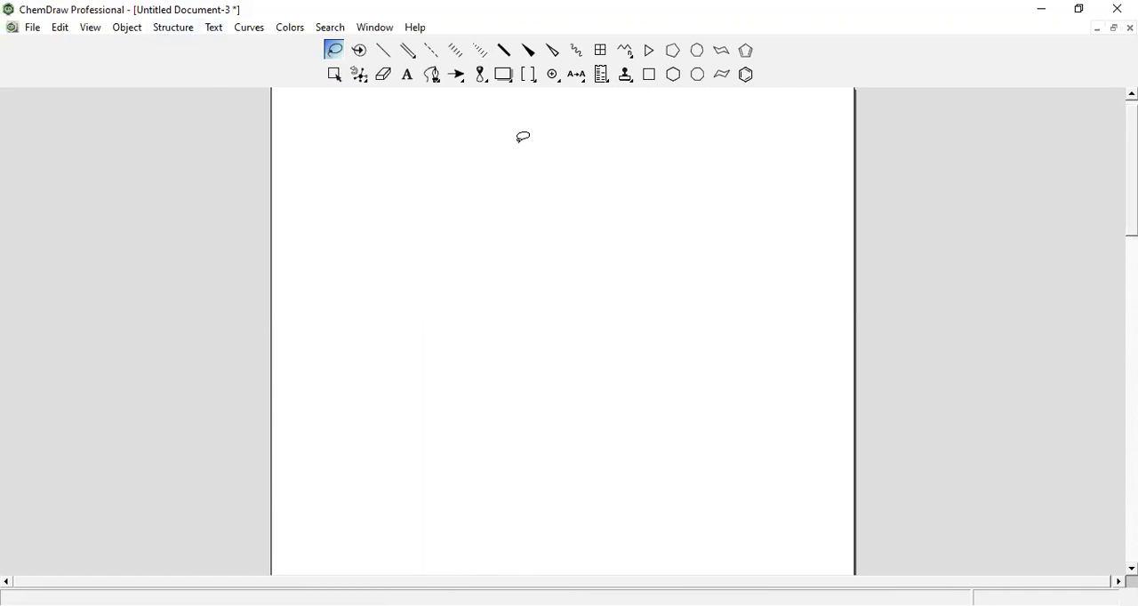
left_click(747, 76)
left_click(540, 193)
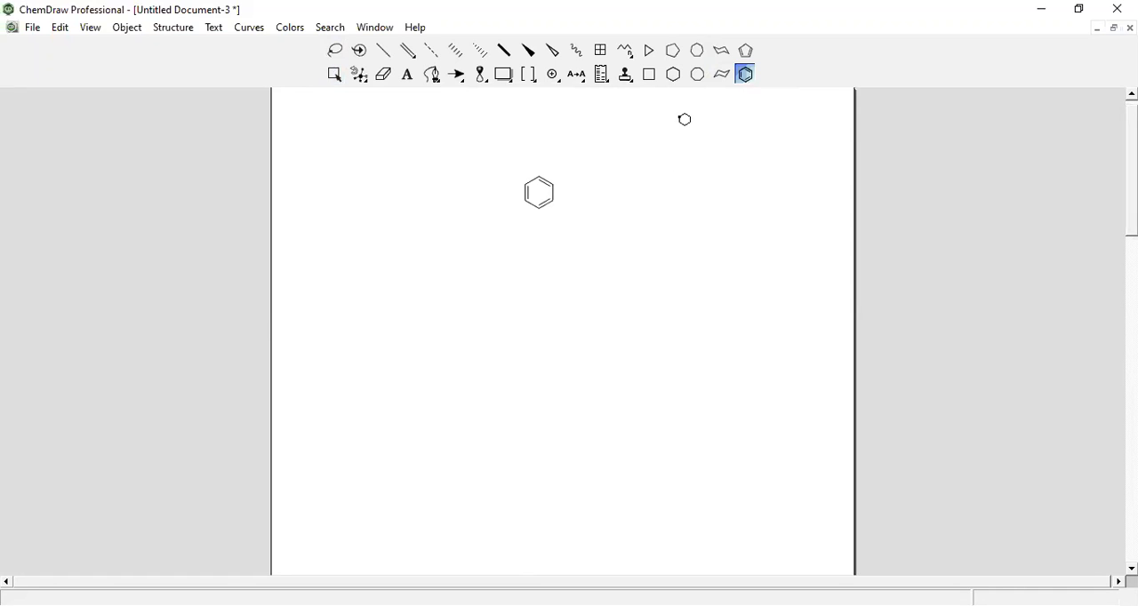
Show the benzene ring in the Chem3D HotLink window and set its display mode to Space Filling
left_click(165, 34)
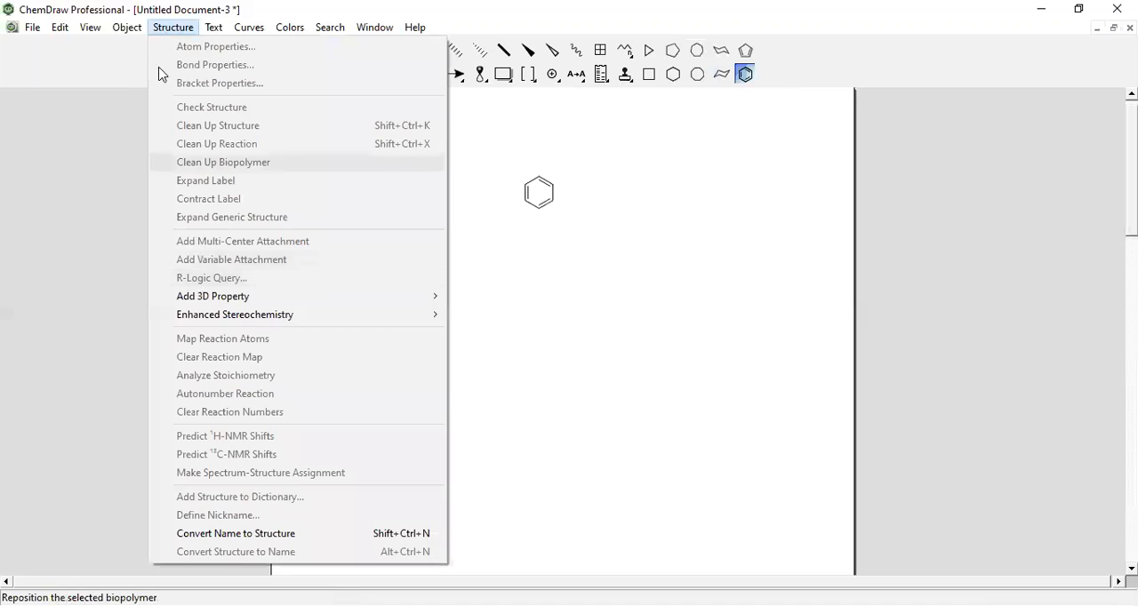
mouse_move(116, 34)
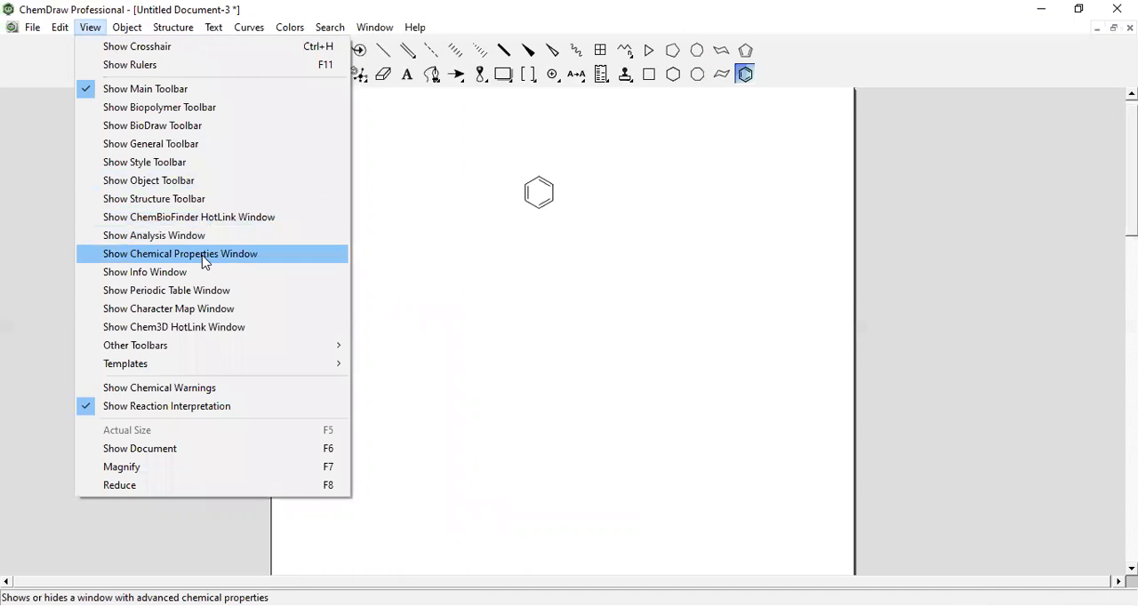
left_click(204, 328)
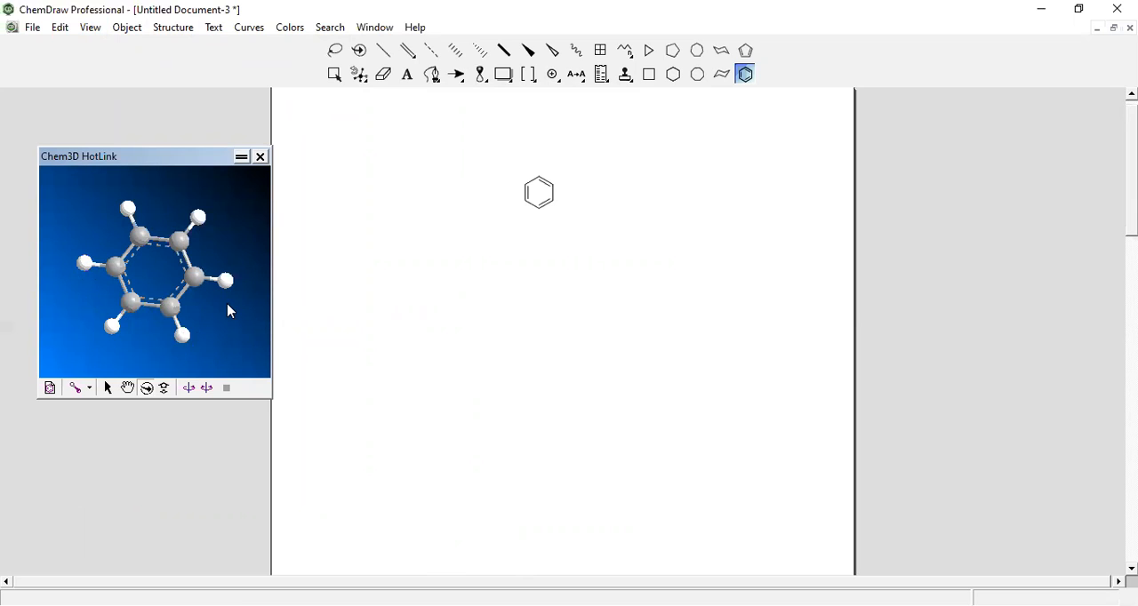
left_click(85, 392)
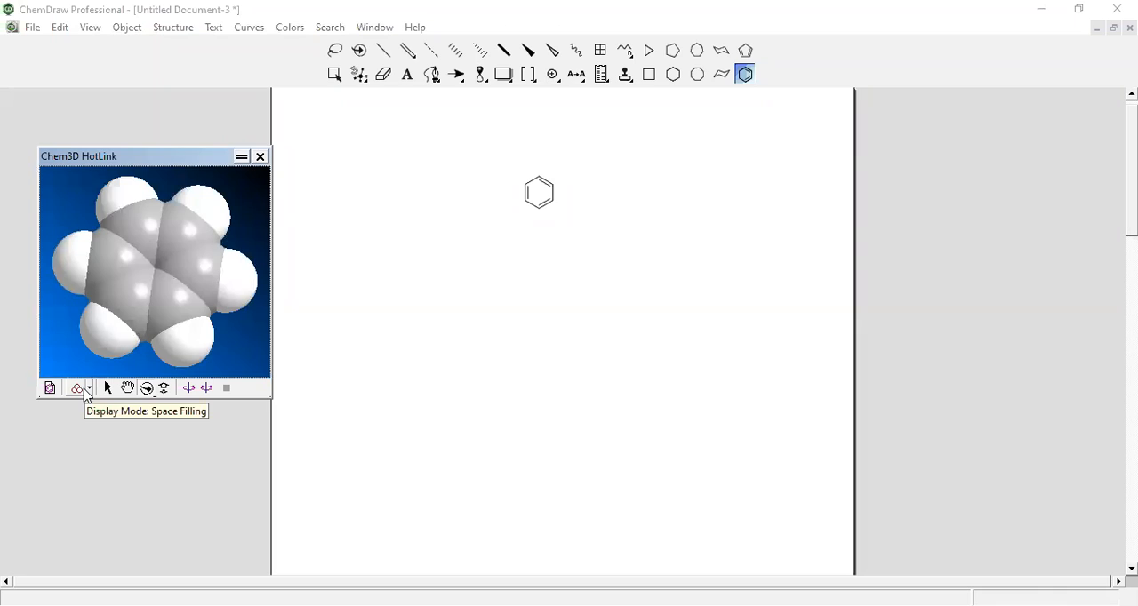
Cycle the benzene preview's display mode through Wire Frame and Cylindrical Bonds to Ball & Stick, and launch Chem3D from the preview
left_click(85, 392)
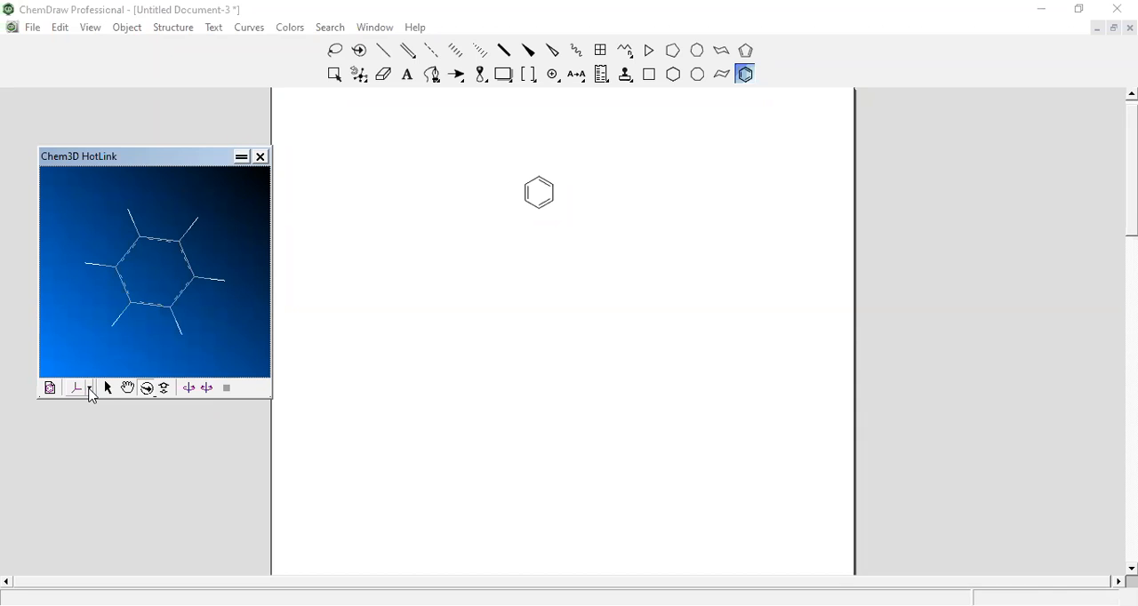
left_click(90, 392)
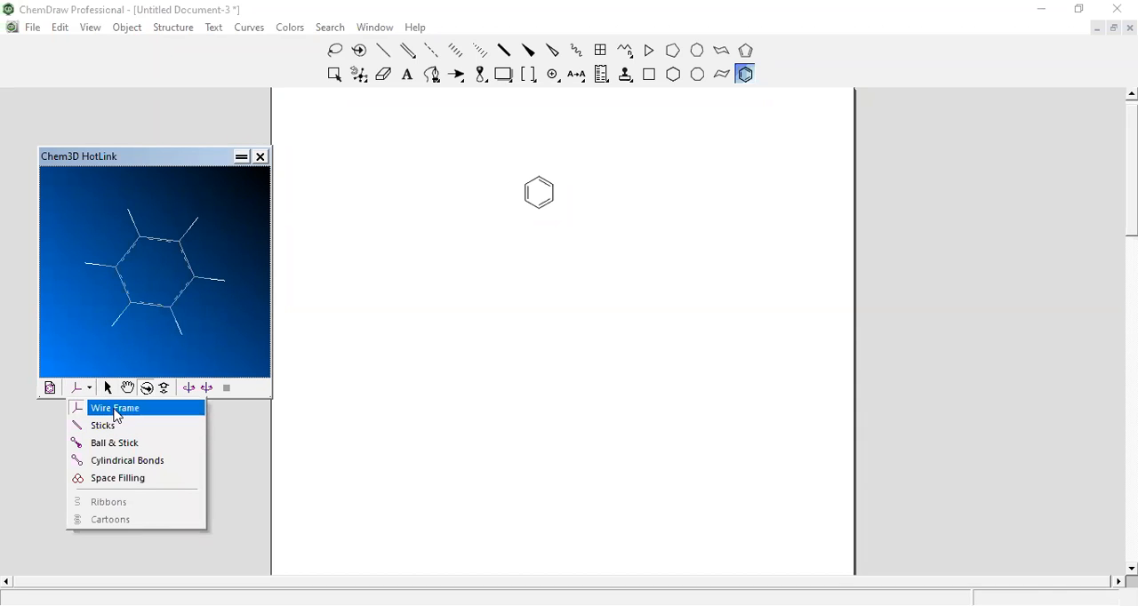
left_click(125, 462)
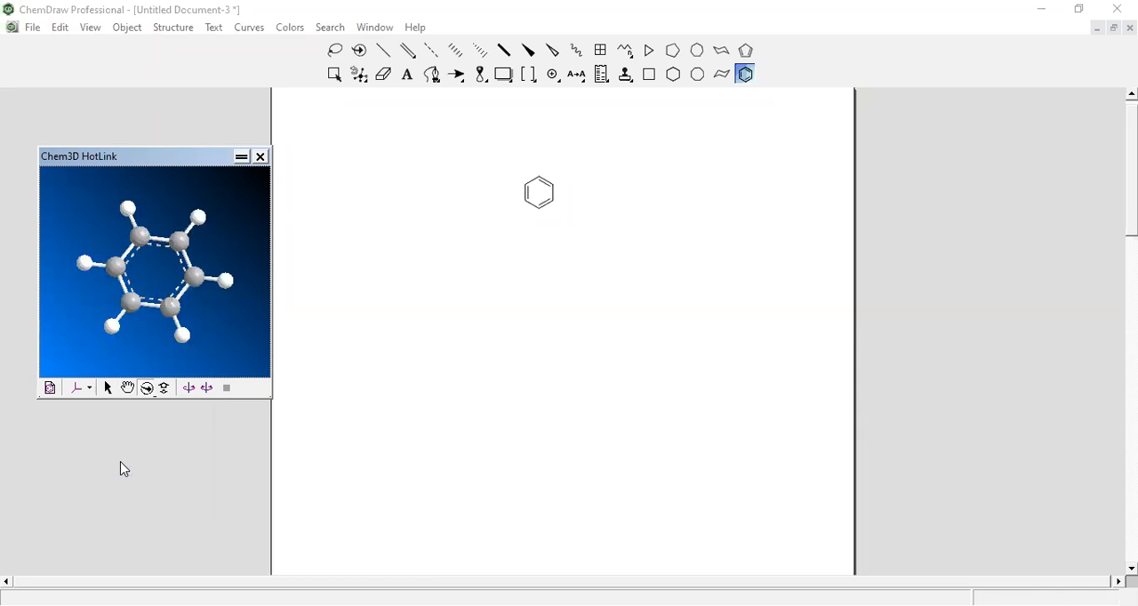
left_click(89, 389)
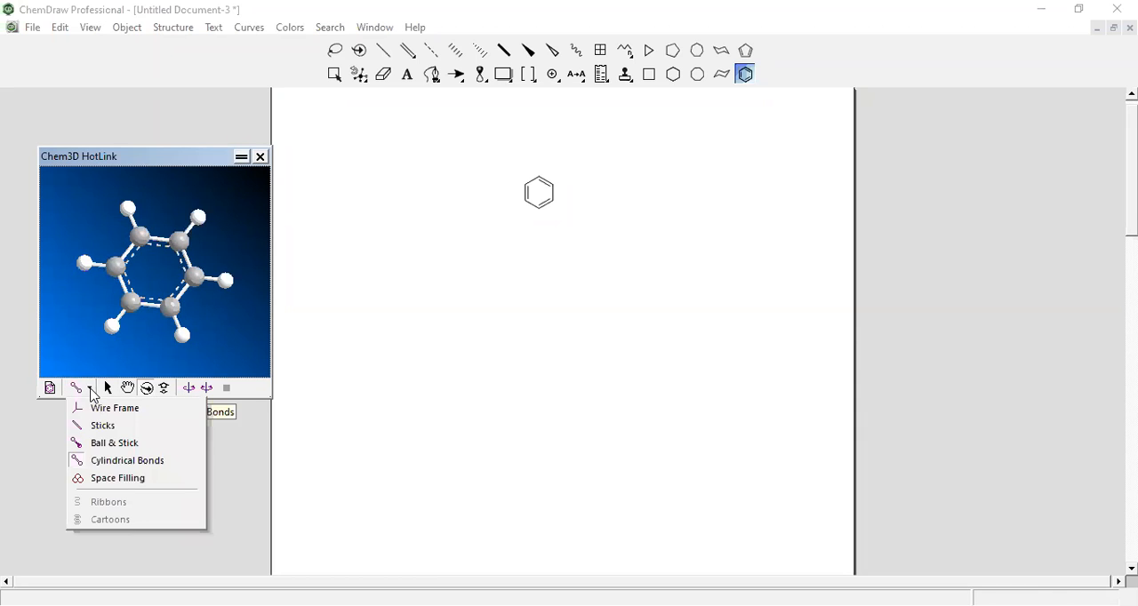
left_click(112, 443)
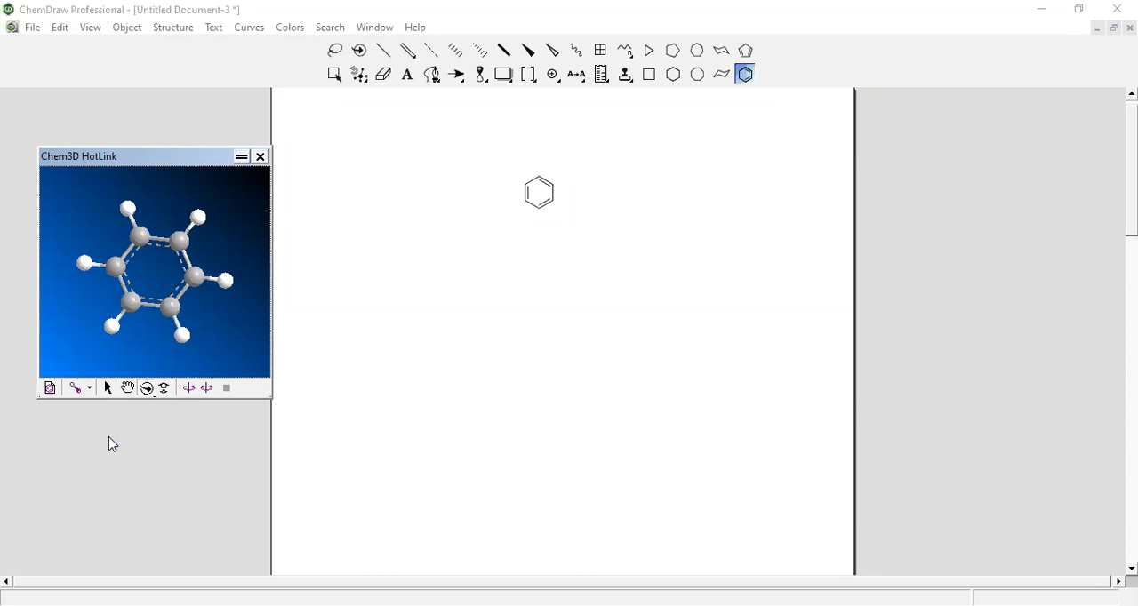
left_click(48, 390)
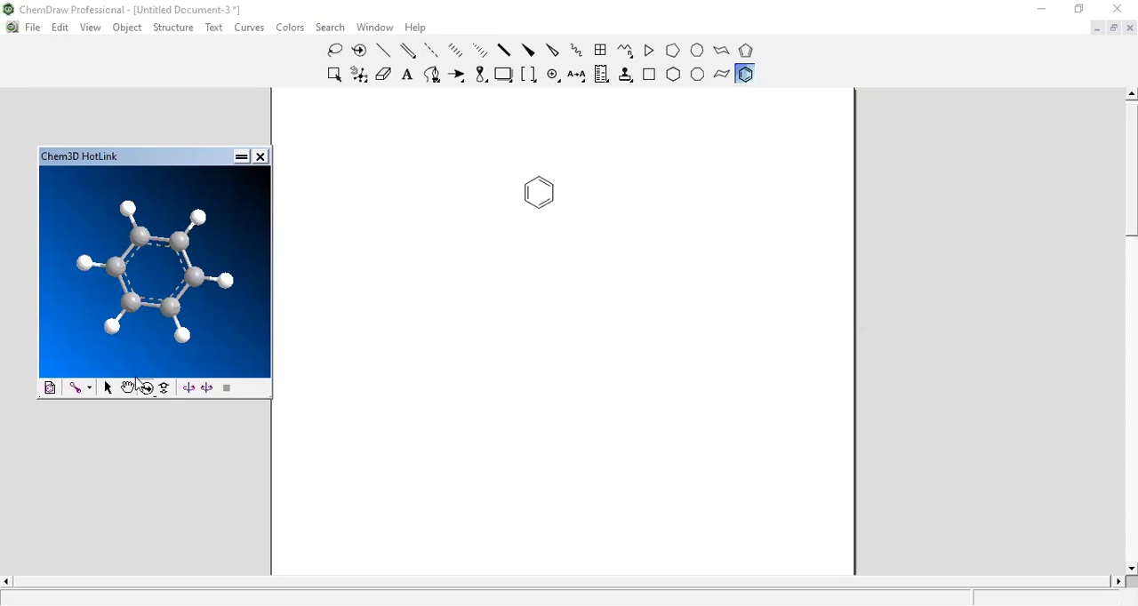
Rotate the 3D benzene model, try the preview's motion and zoom tools, and close the Chem3D HotLink window
mouse_move(153, 305)
left_click_drag(153, 305, 135, 321)
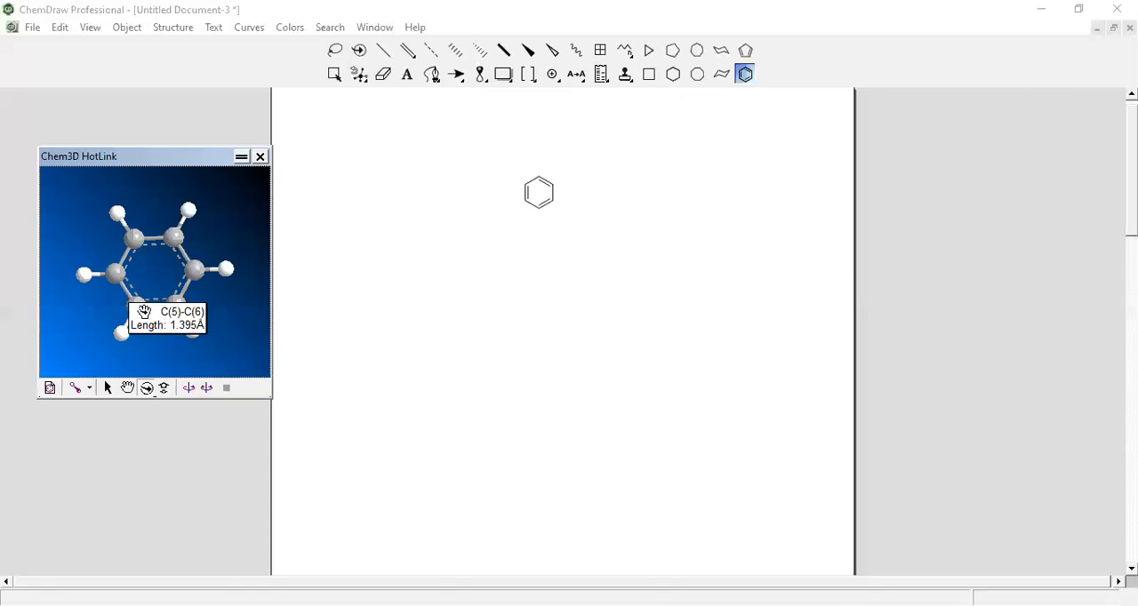
left_click(196, 388)
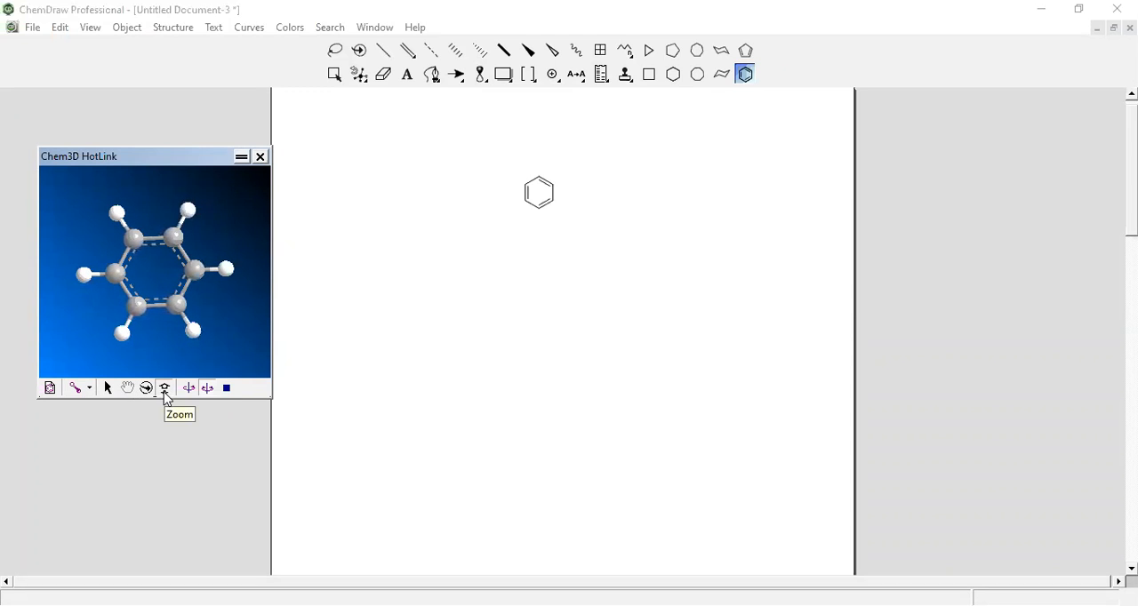
left_click(164, 392)
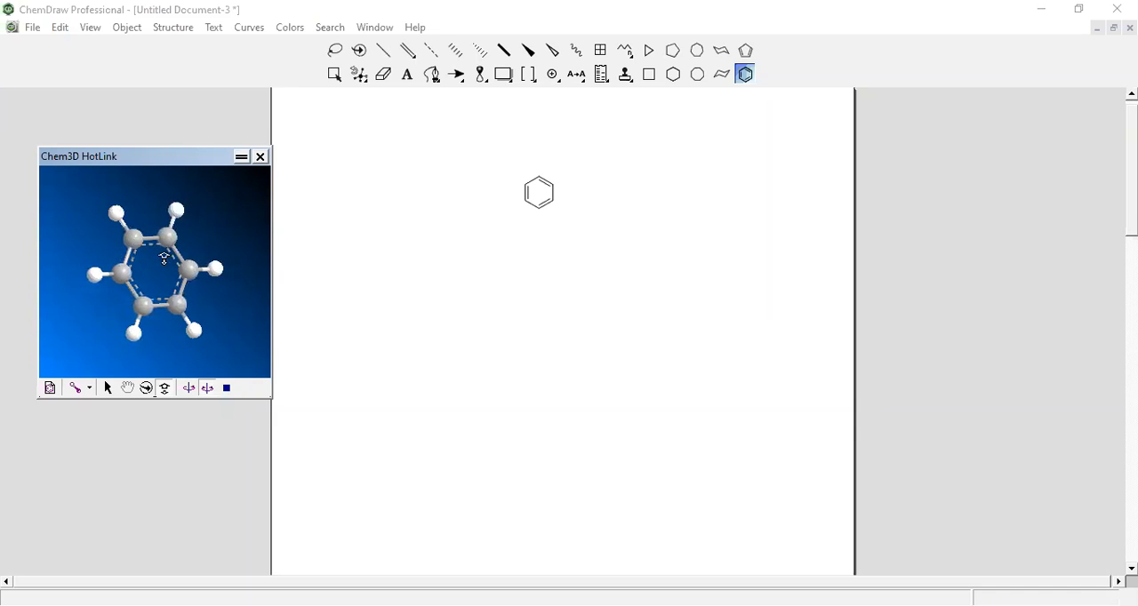
left_click(260, 158)
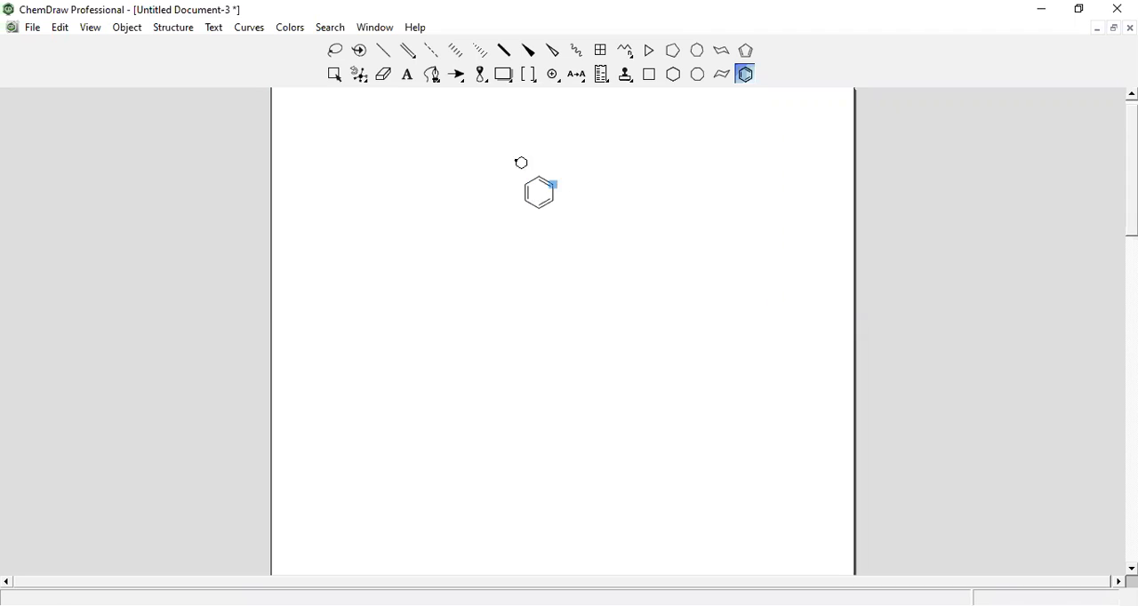
Select the benzene ring near the top of the page and delete it
left_click(333, 75)
left_click(546, 199)
key("Delete")
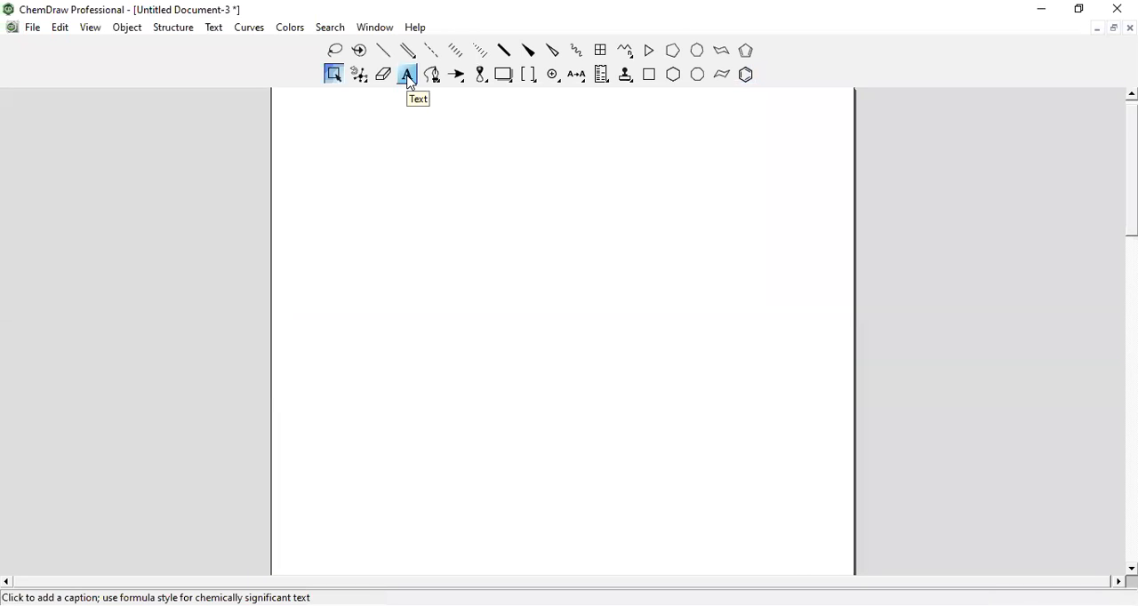
Try to convert the name "5-indole" to a structure
left_click(184, 32)
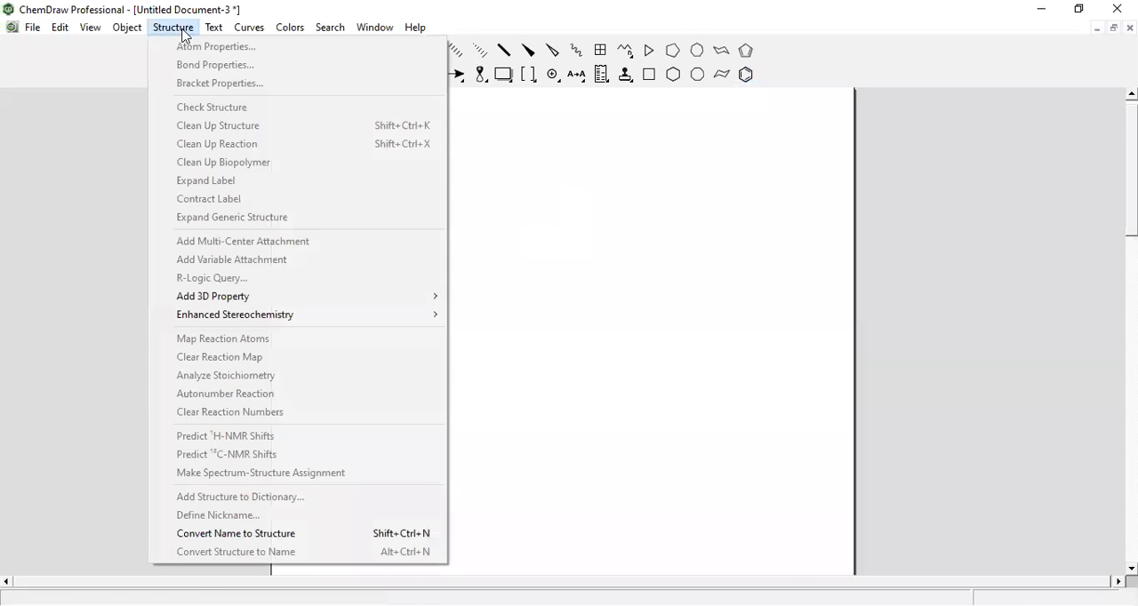
left_click(254, 534)
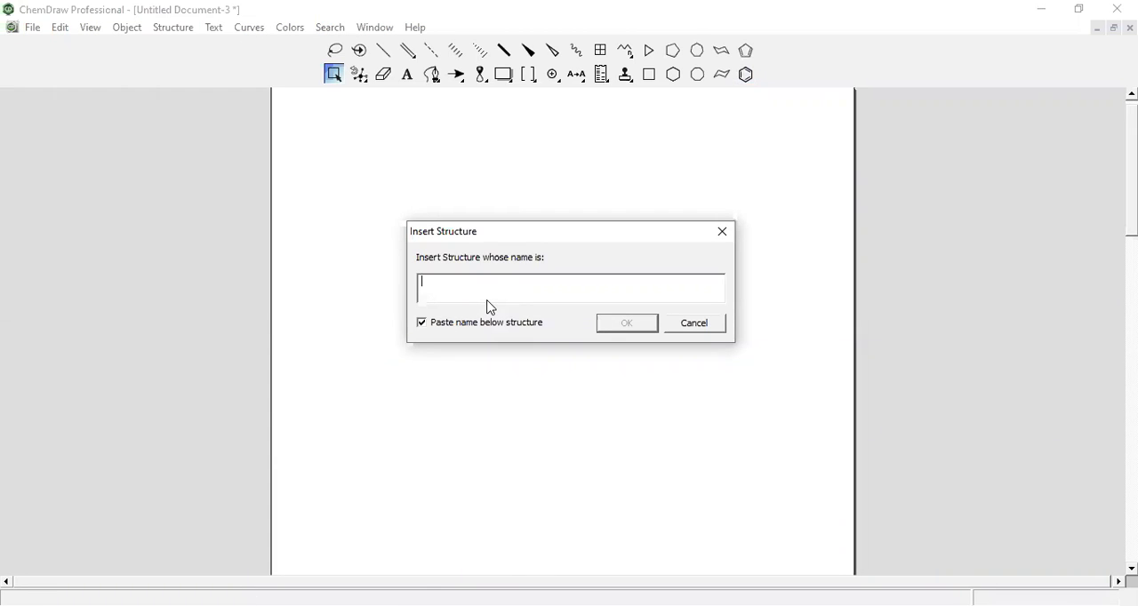
type("3-")
key("BackSpace")
key("BackSpace")
type("5-indole")
left_click(629, 327)
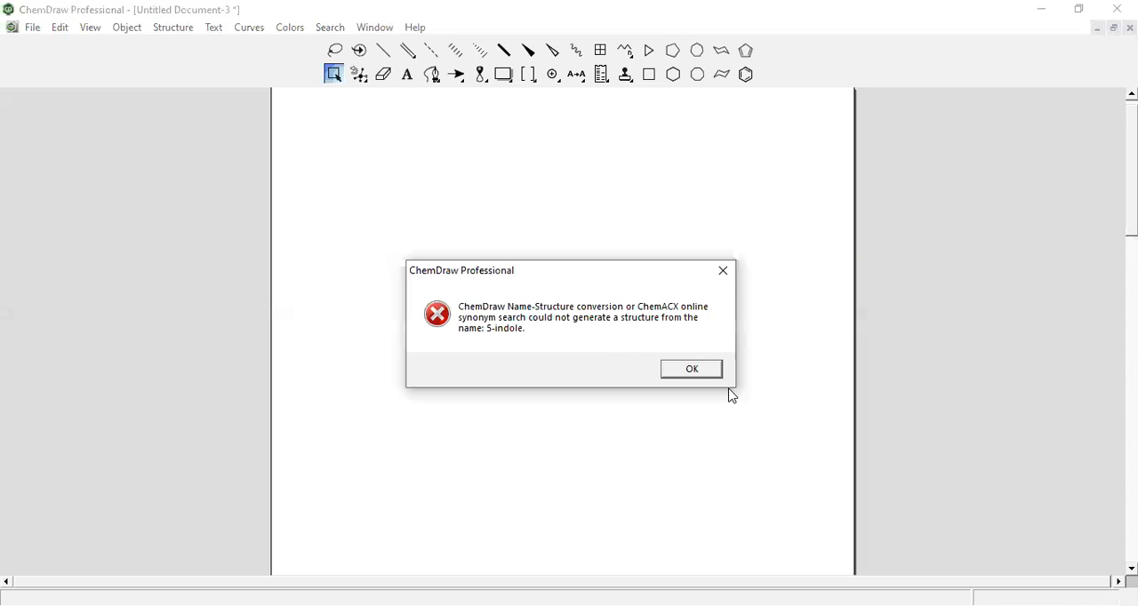
left_click(693, 370)
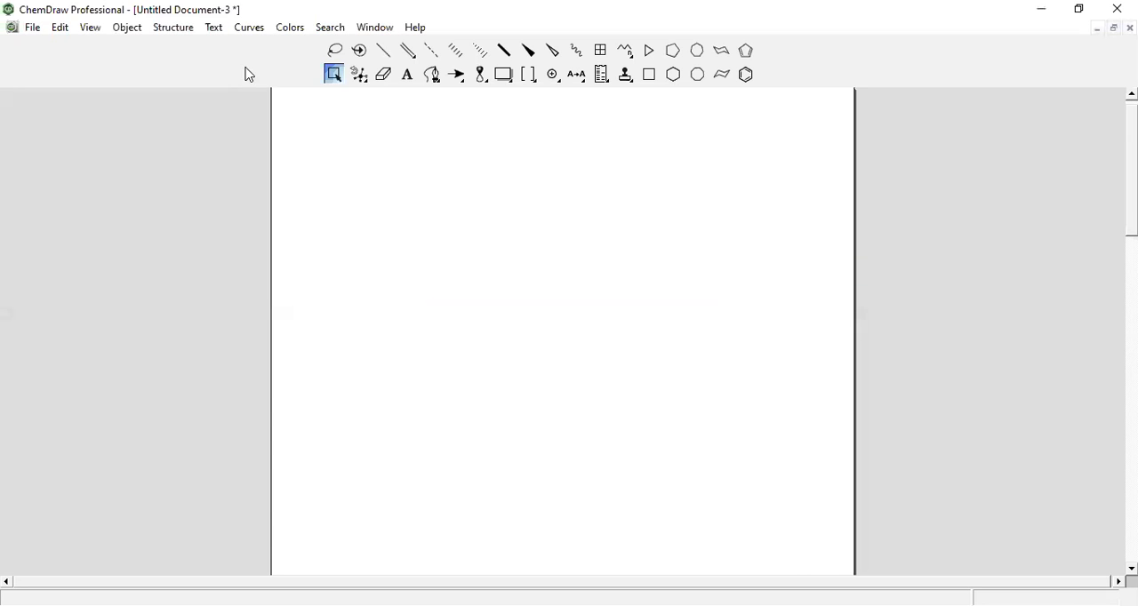
Convert the name "Chloro benzene" to a structure with the name pasted below it
left_click(175, 29)
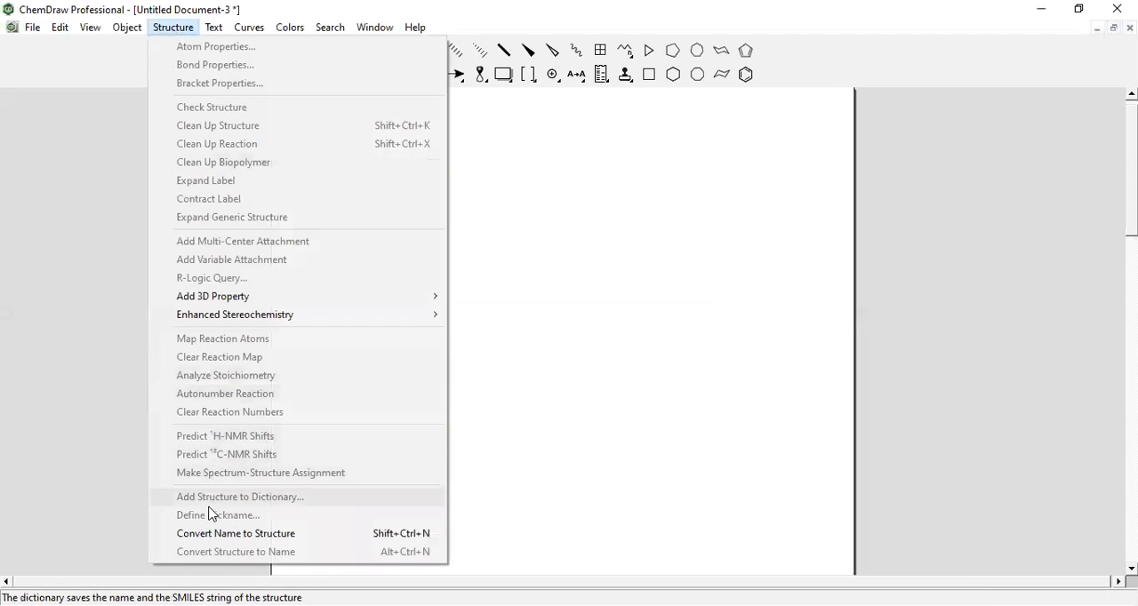
left_click(204, 533)
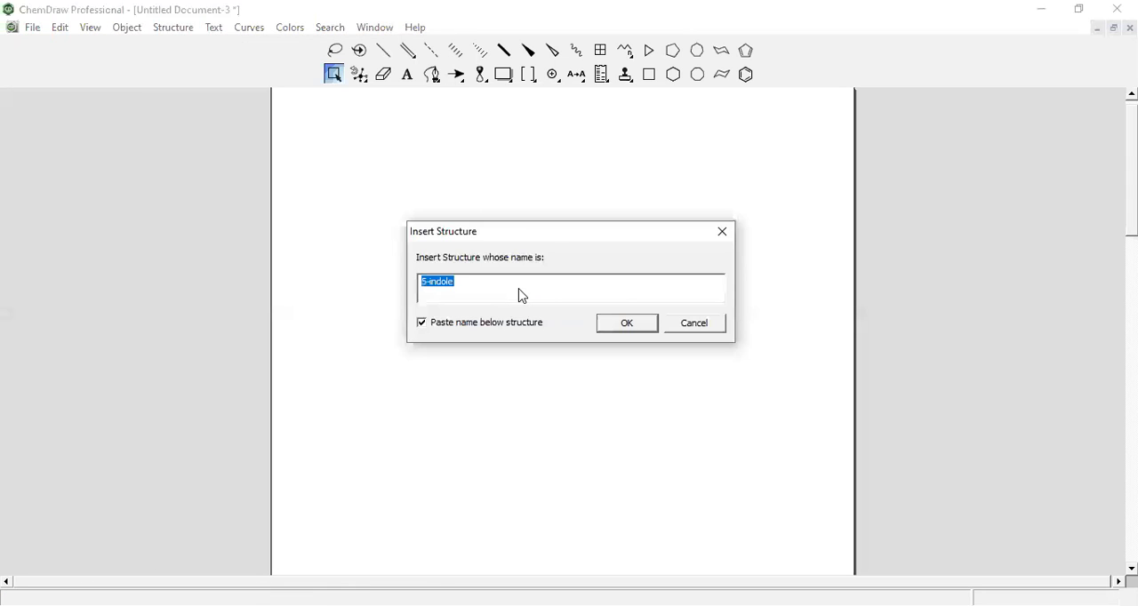
key("BackSpace")
type("Chloro benzene")
left_click(646, 325)
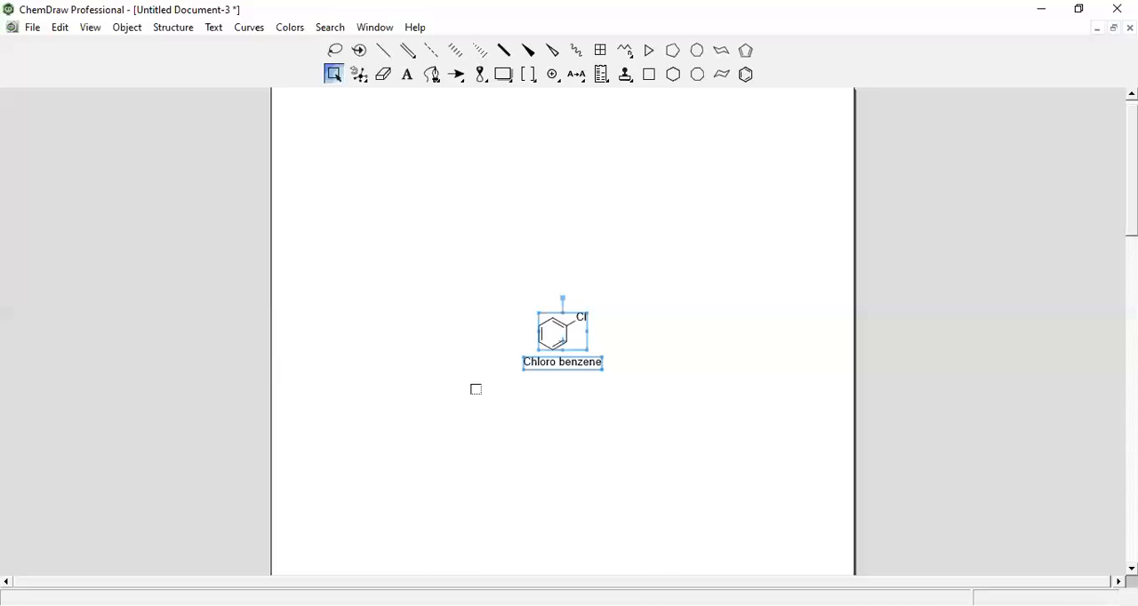
Clean up the selected chlorobenzene structure
left_click(187, 33)
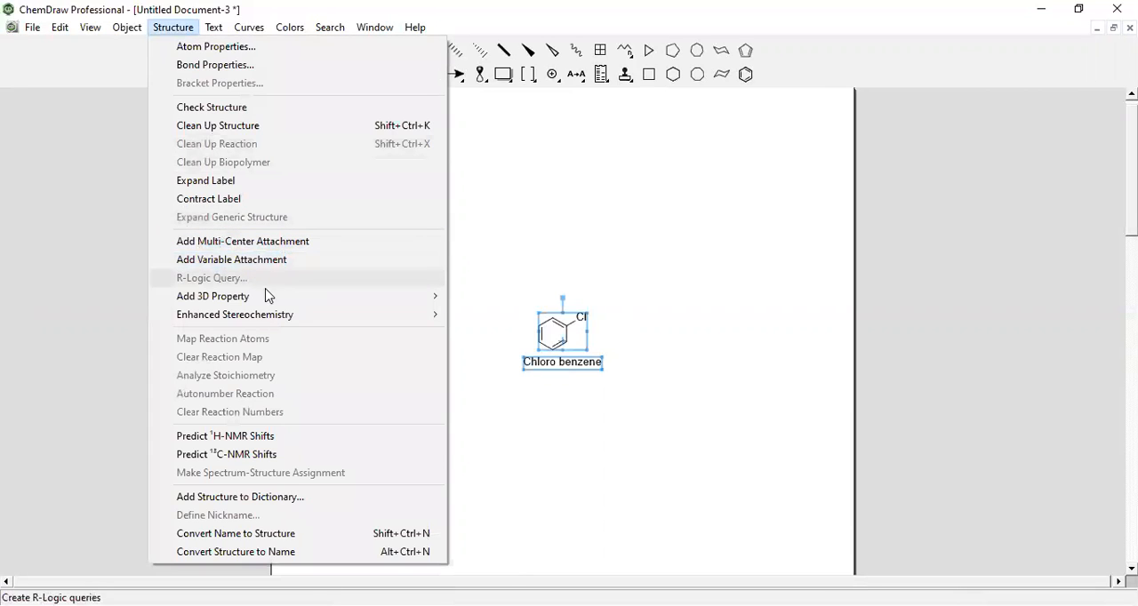
mouse_move(267, 318)
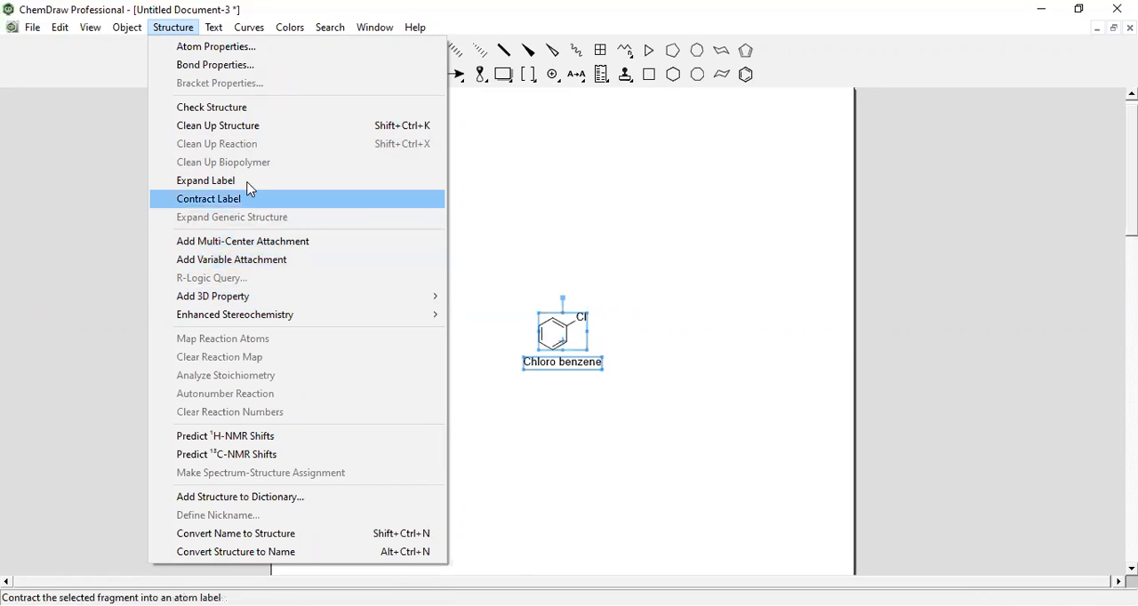
left_click(242, 129)
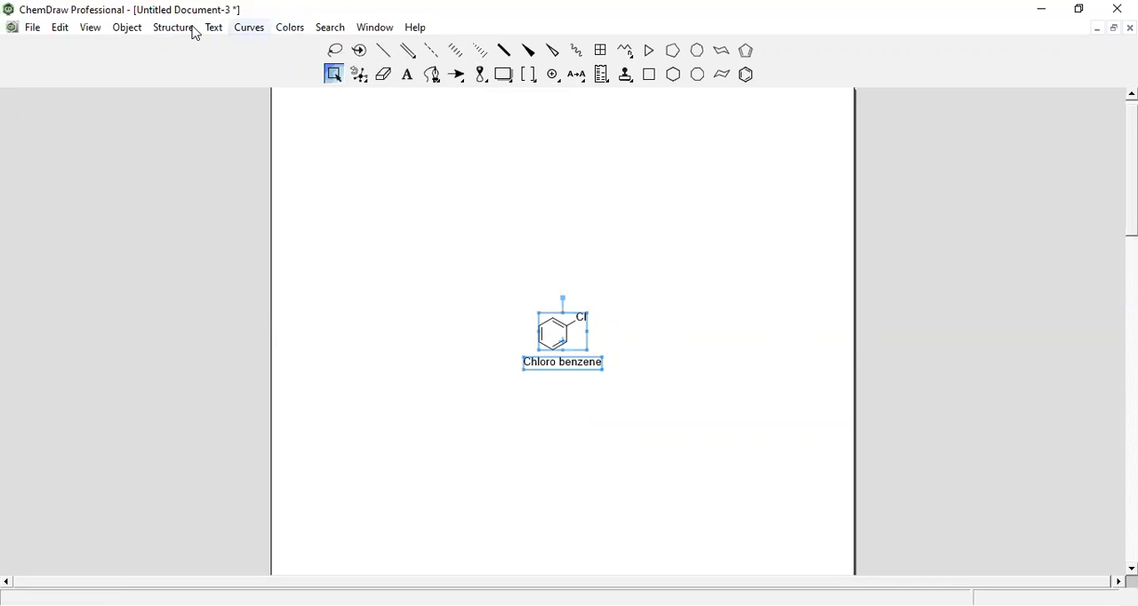
Show the Periodic Table window and replace the upper-left ring atom of chlorobenzene with copper
left_click(91, 28)
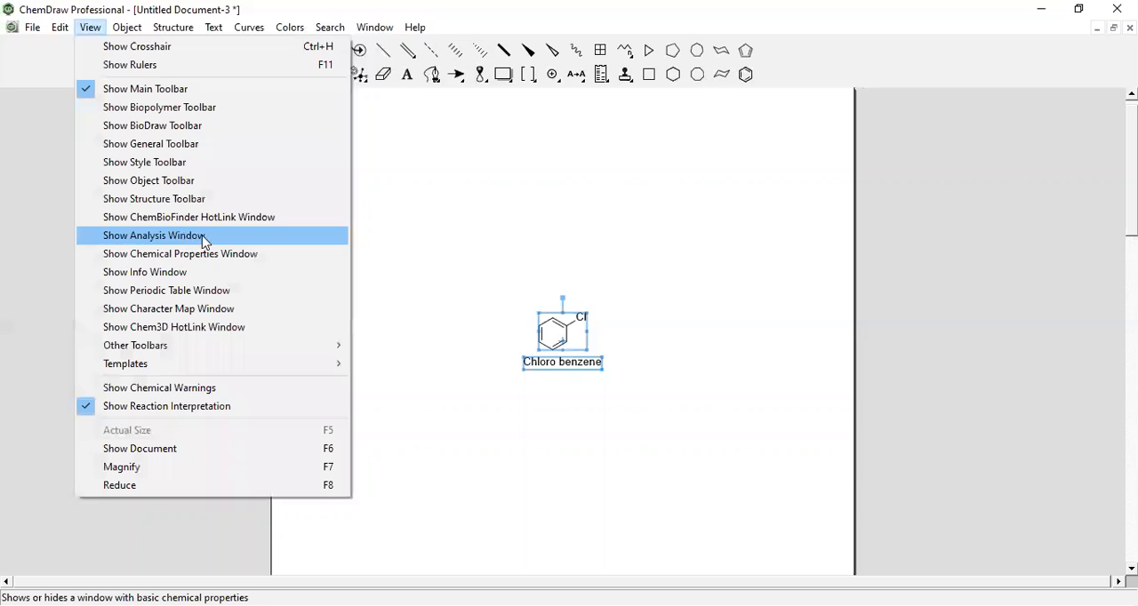
left_click(195, 290)
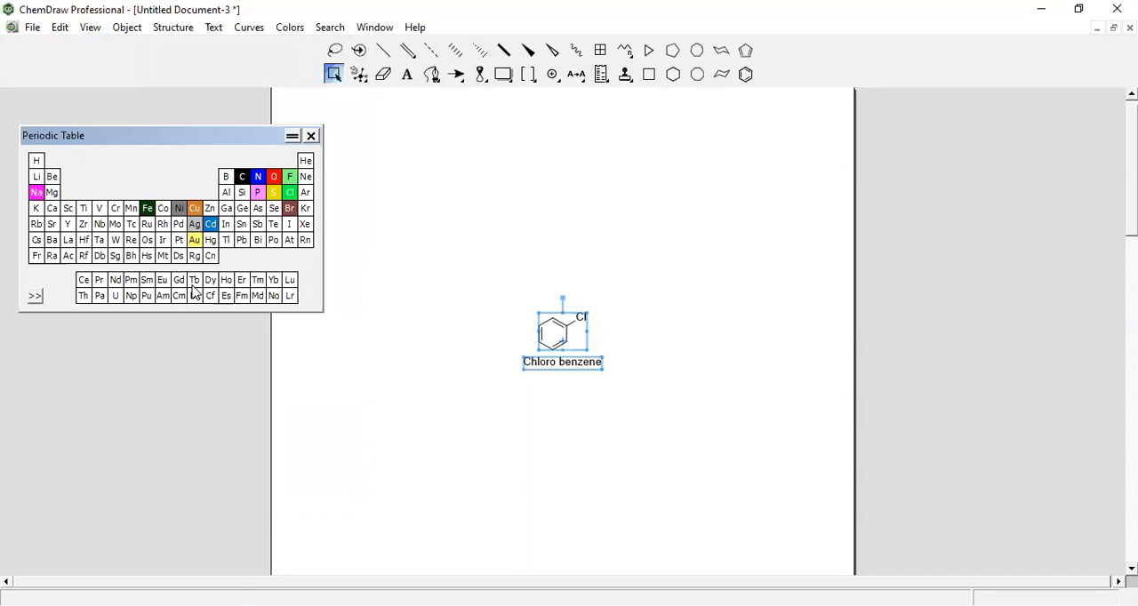
left_click(197, 214)
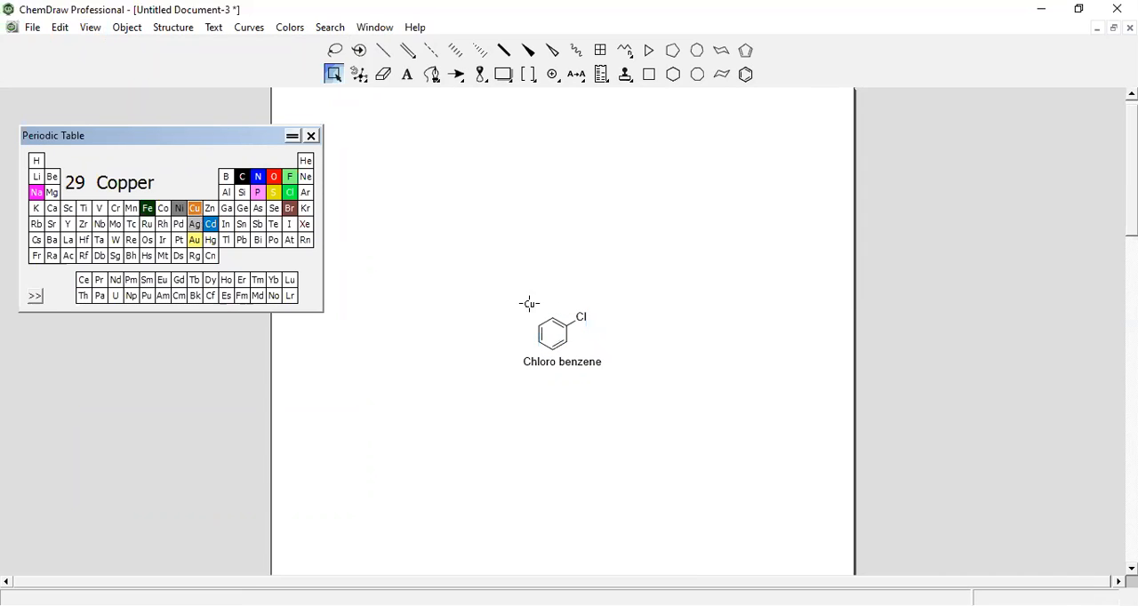
left_click(536, 326)
Place a standalone Cu label to the left of the structure and replace the ring's lower-right atom with calcium
left_click(289, 31)
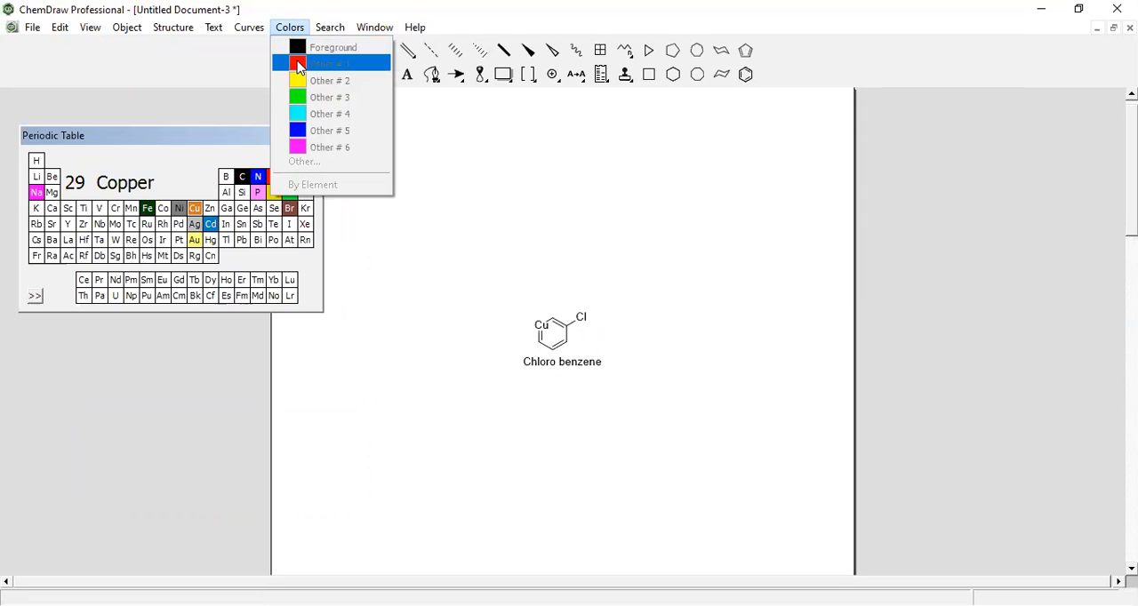
left_click(195, 209)
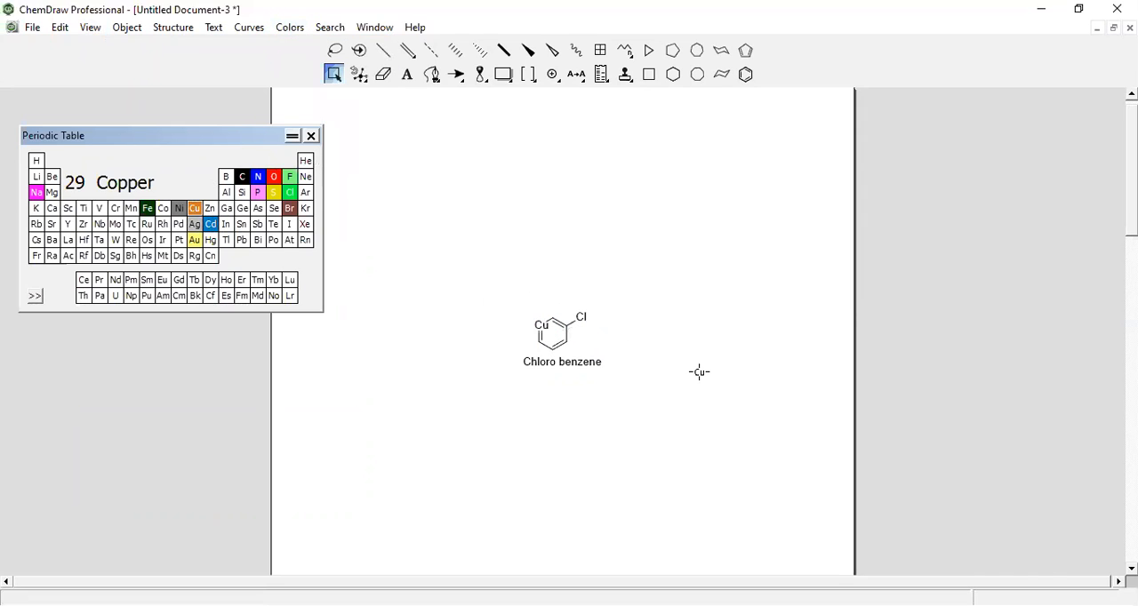
left_click(541, 325)
left_click(384, 333)
left_click(52, 212)
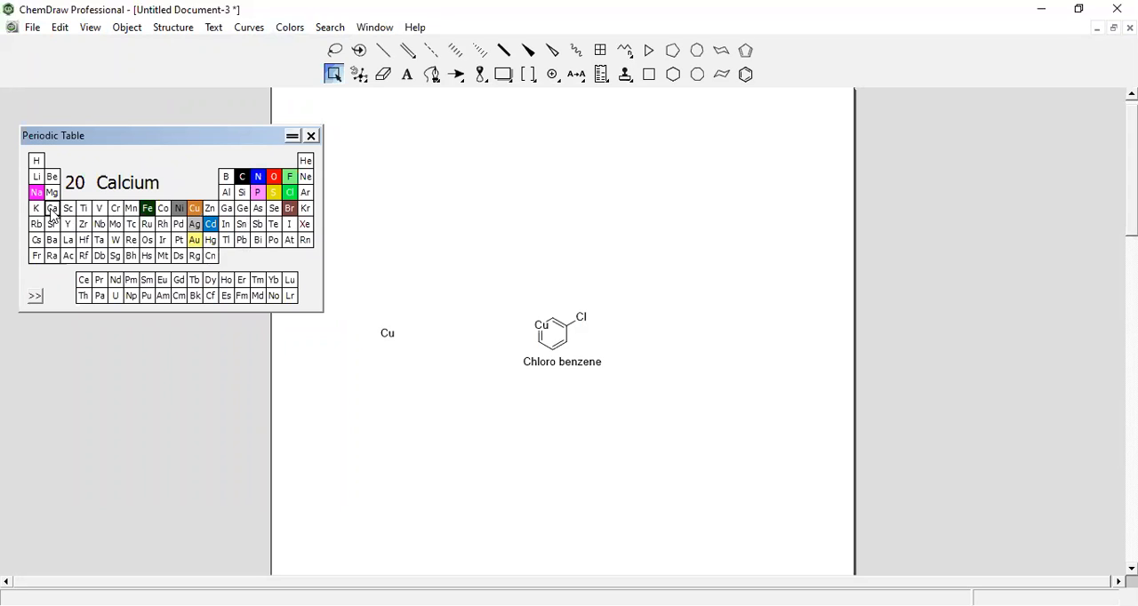
left_click(564, 341)
Set calcium's color in the periodic table to red
left_click(275, 33)
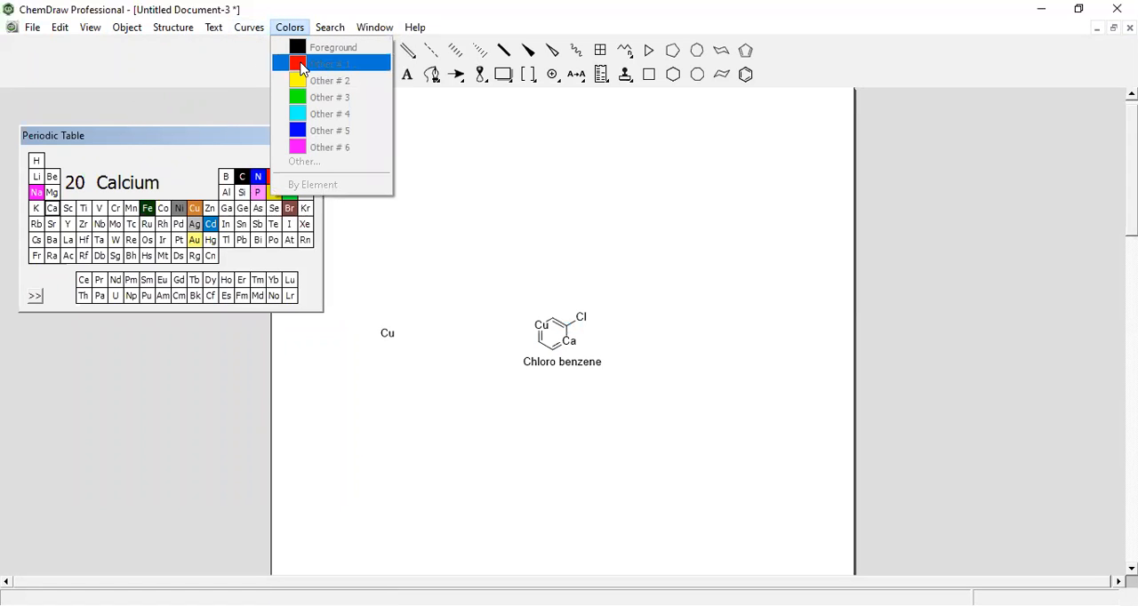
left_click(53, 213)
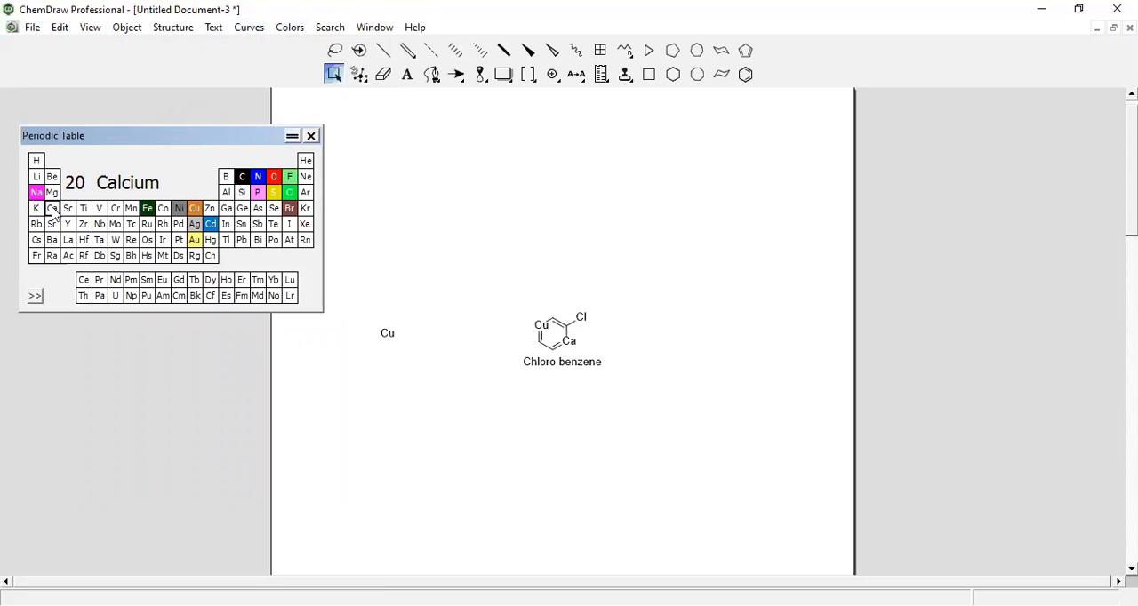
right_click(51, 210)
left_click(42, 195)
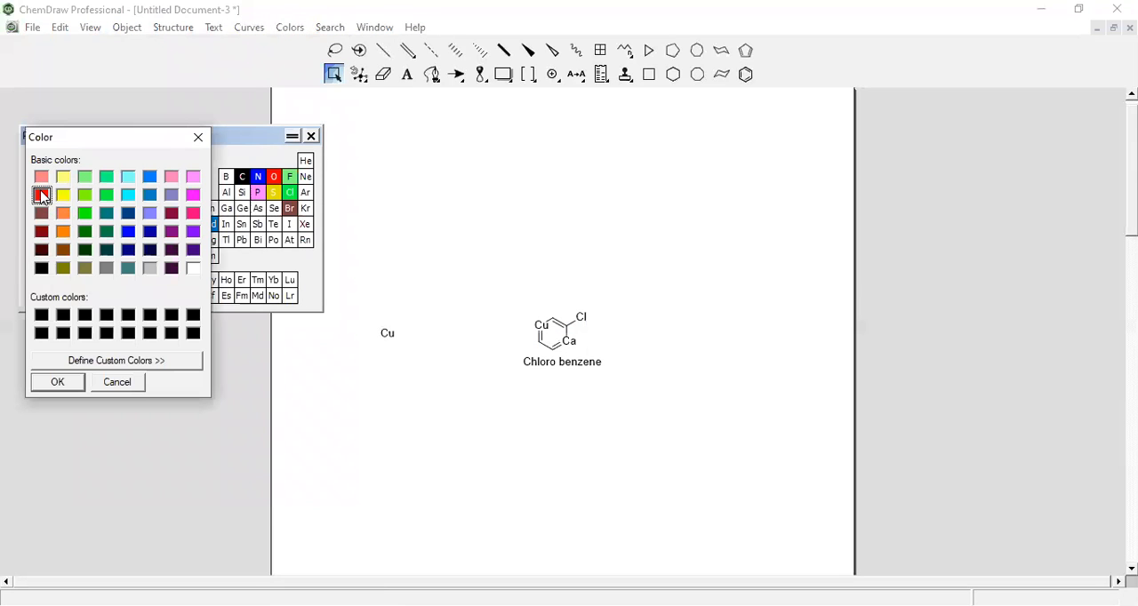
left_click(57, 389)
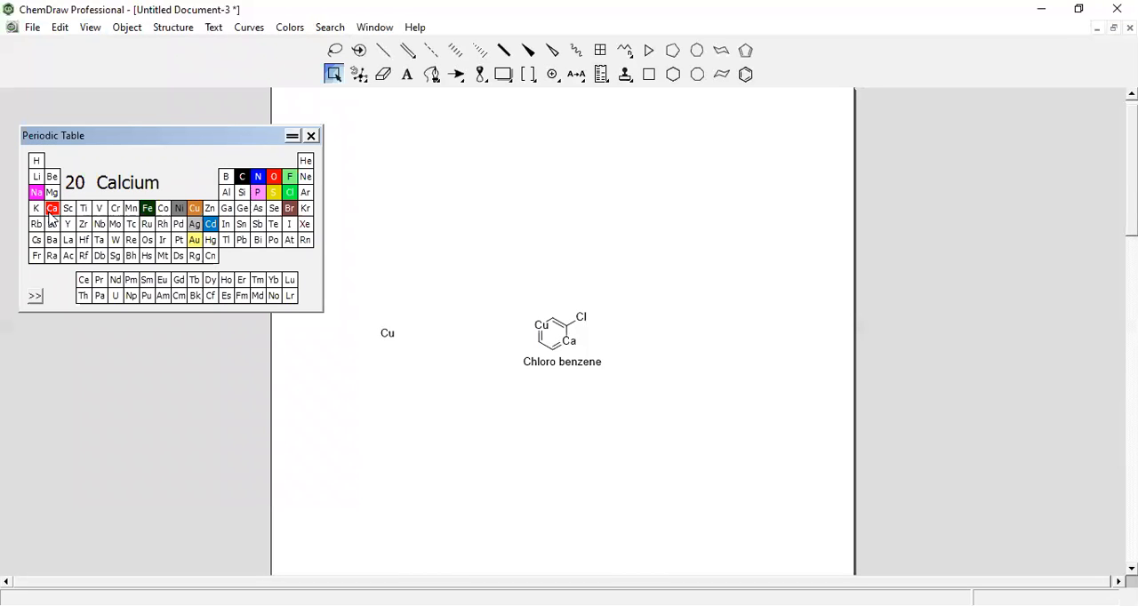
Place a Ca label to the right of the structure and delete it
double_click(569, 342)
left_click(620, 337)
left_click(52, 209)
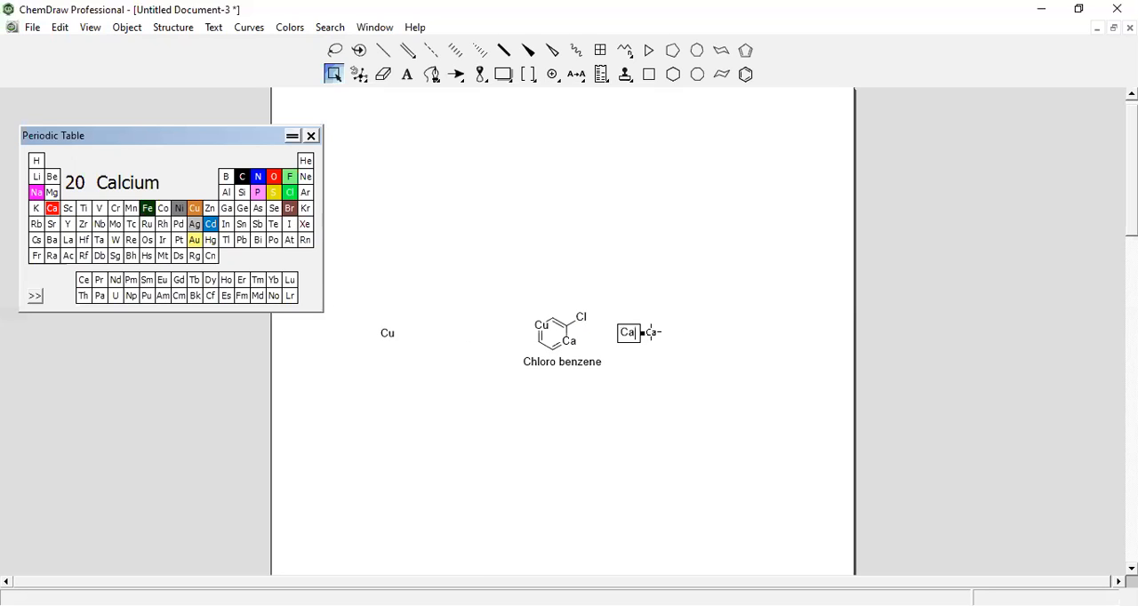
double_click(629, 332)
key("BackSpace")
Paste the copied text as a label over the ring, trim its beginning, and place Ca labels above and below the structure
left_click(538, 340)
type("Anantapur, Andhra pardesh")
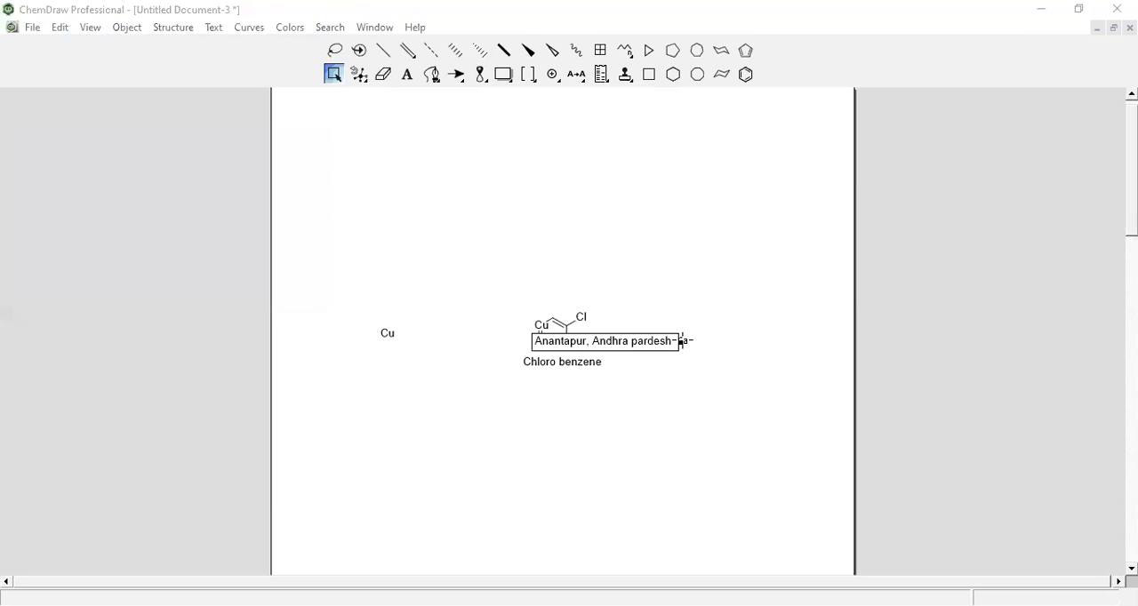
left_click_drag(619, 345, 527, 316)
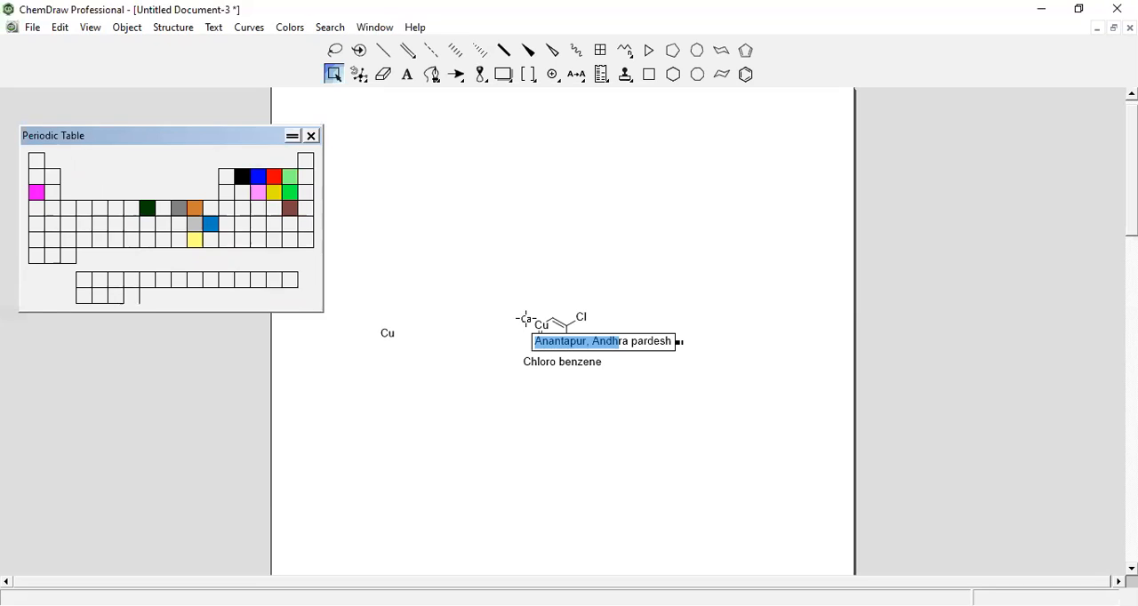
key("Delete")
key("Delete")
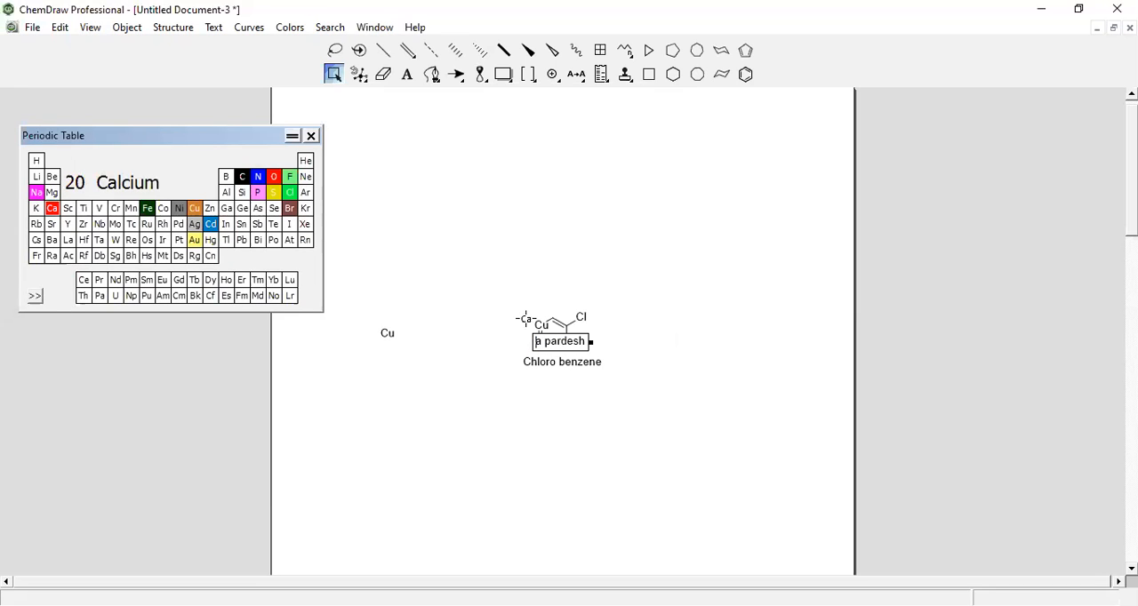
left_click(568, 341)
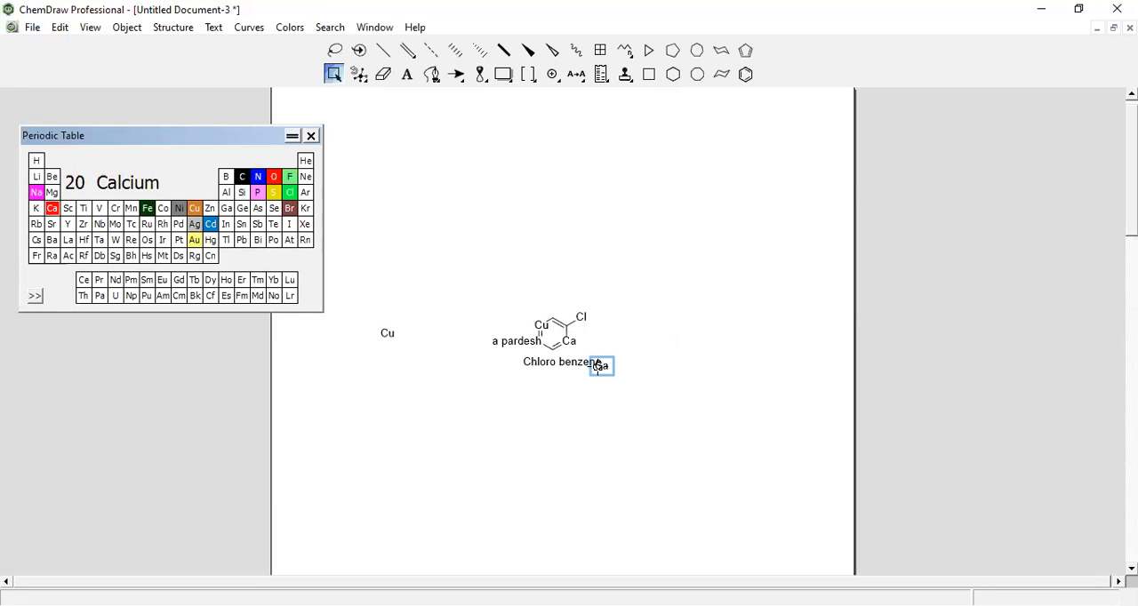
left_click(534, 315)
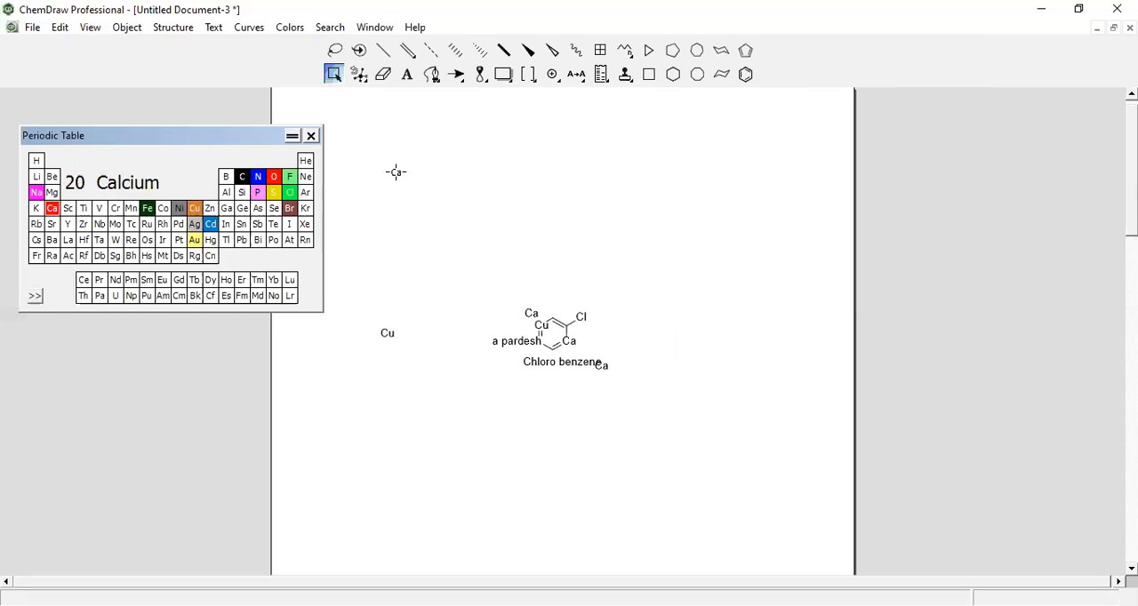
Close the Periodic Table window and delete the structure, its caption and all remaining labels from the page
left_click(311, 136)
left_click(334, 76)
key("Delete")
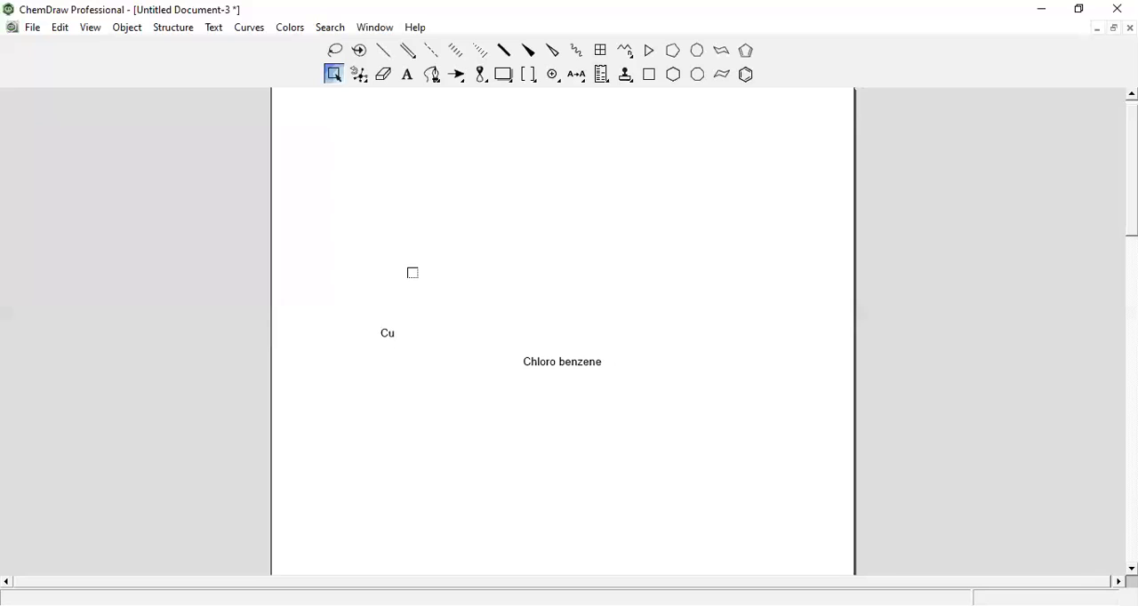
left_click_drag(505, 338, 658, 392)
key("Delete")
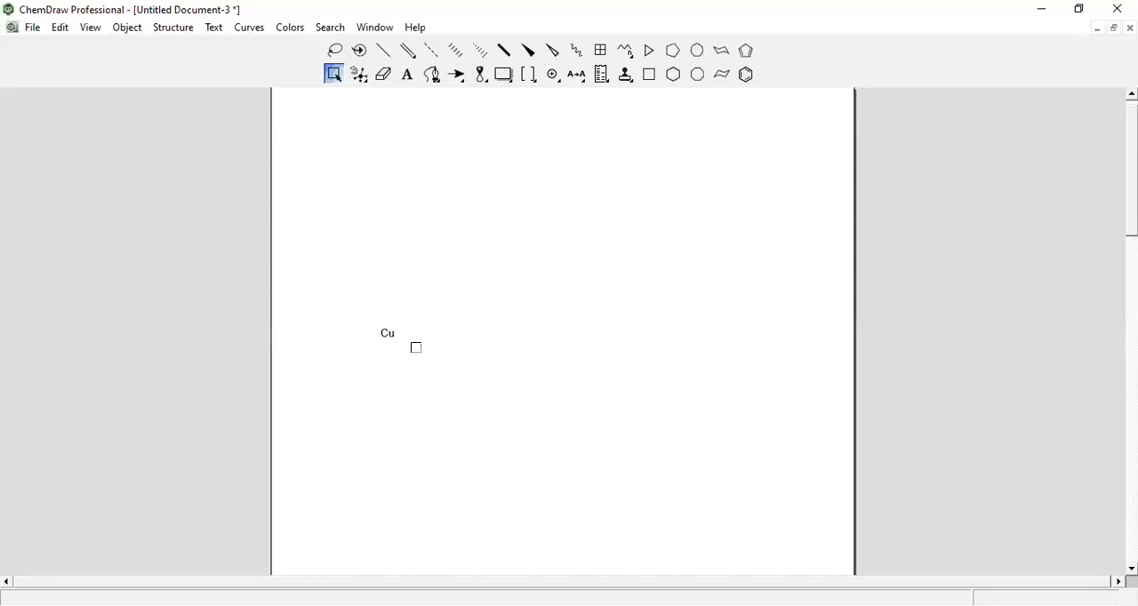
left_click(386, 333)
key("Delete")
Draw a benzene ring in the upper middle of the page and add a single bond to it
left_click(747, 75)
left_click(573, 238)
left_click(381, 54)
left_click(581, 227)
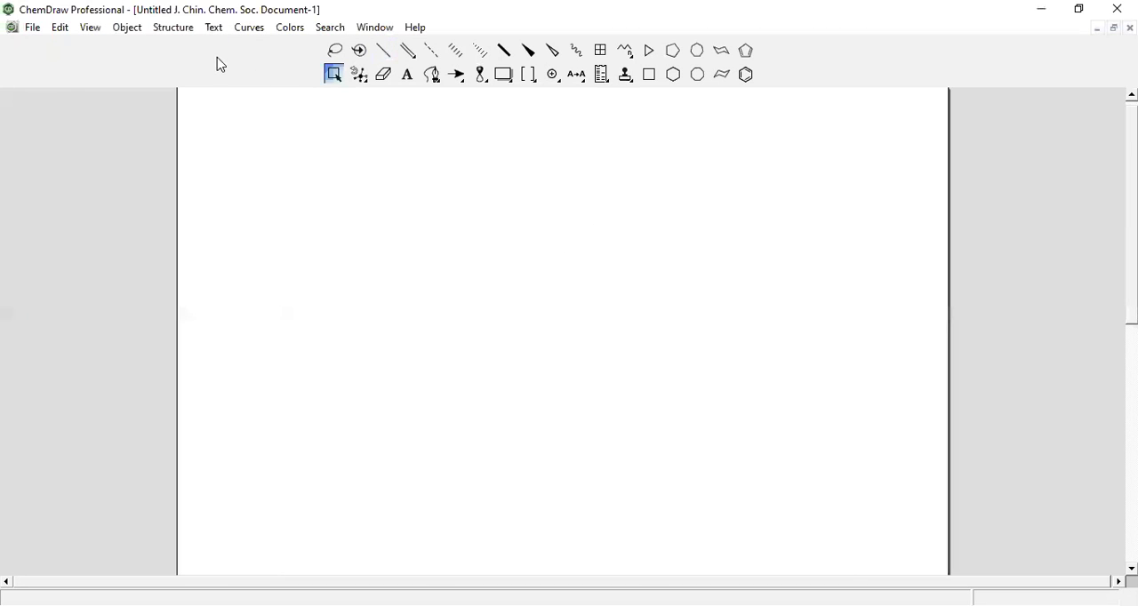
Show the Periodic Table window in the blank J. Chin. Chem. Soc. document
left_click(92, 29)
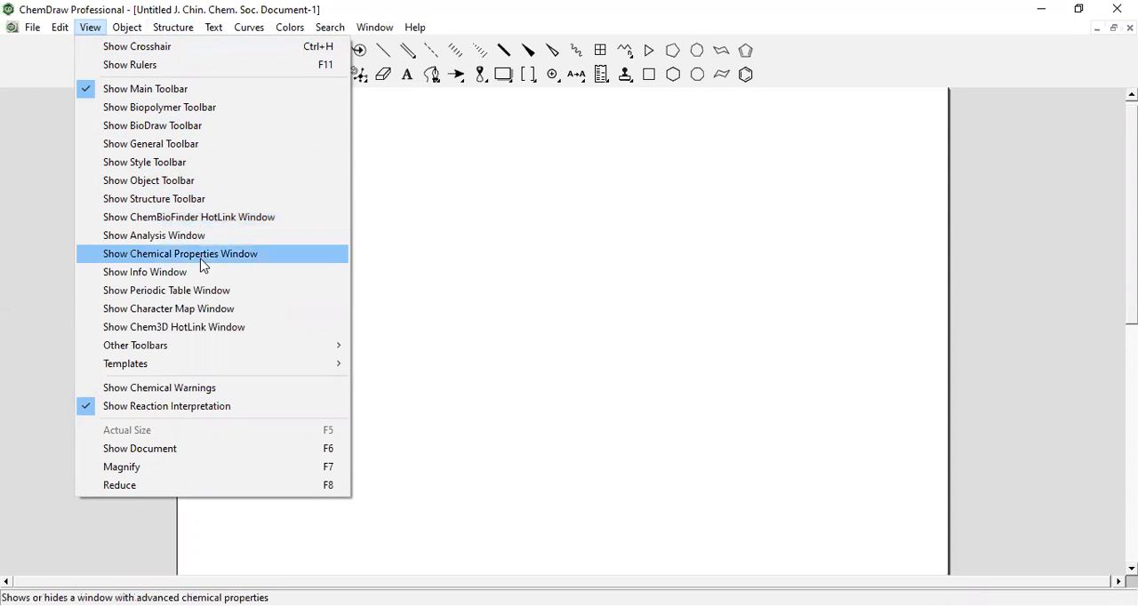
left_click(190, 297)
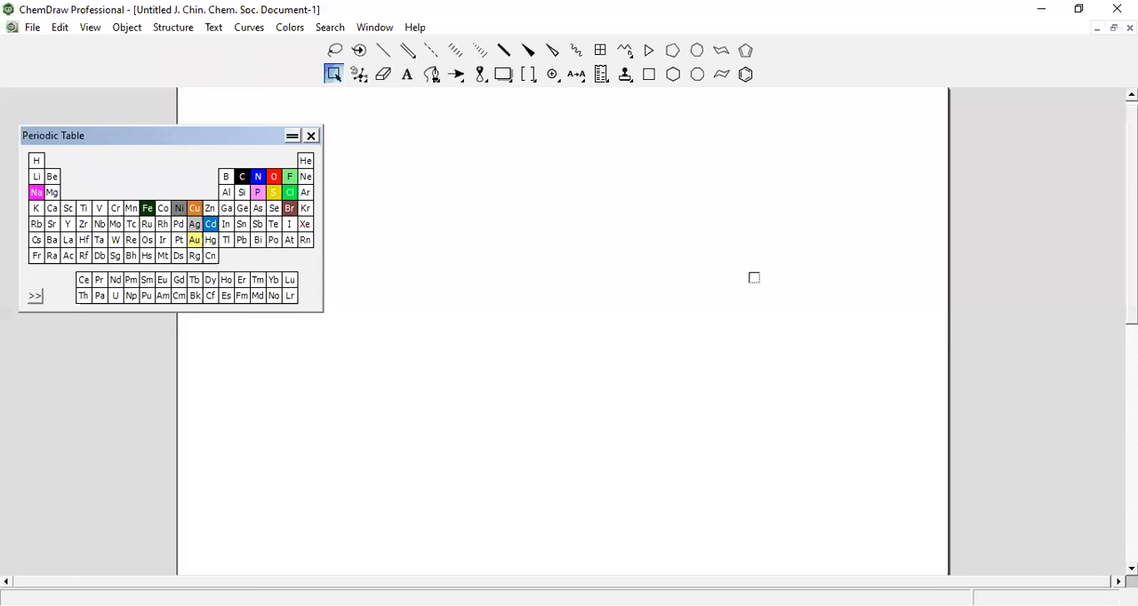
key("alt+Tab")
Place three zirconium (Zr) labels on the page, two side by side and one farther down to the right
left_click(84, 224)
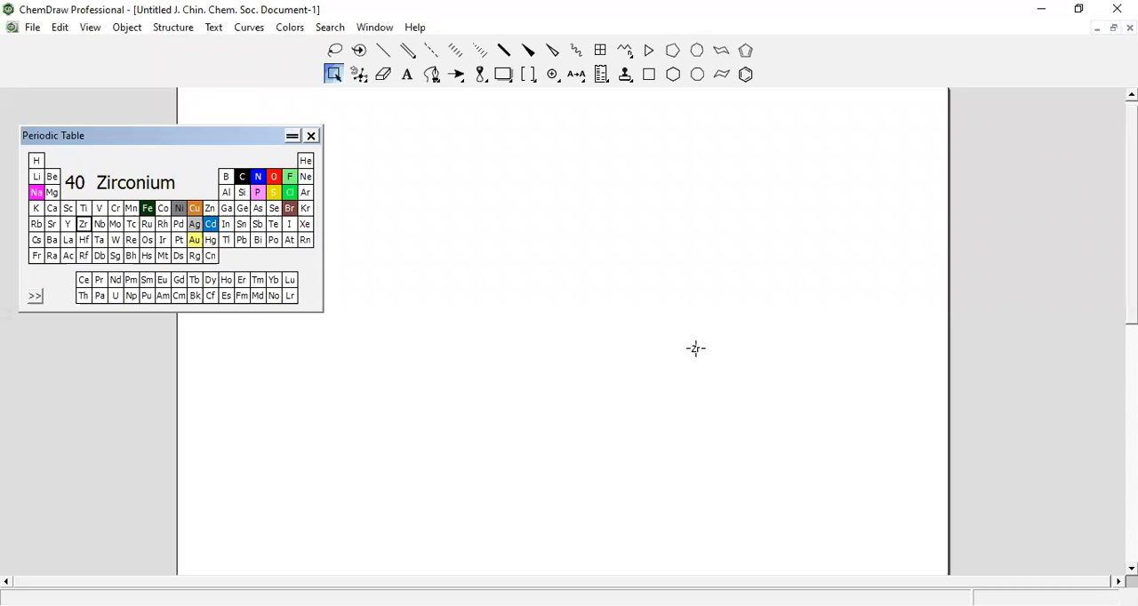
left_click(580, 279)
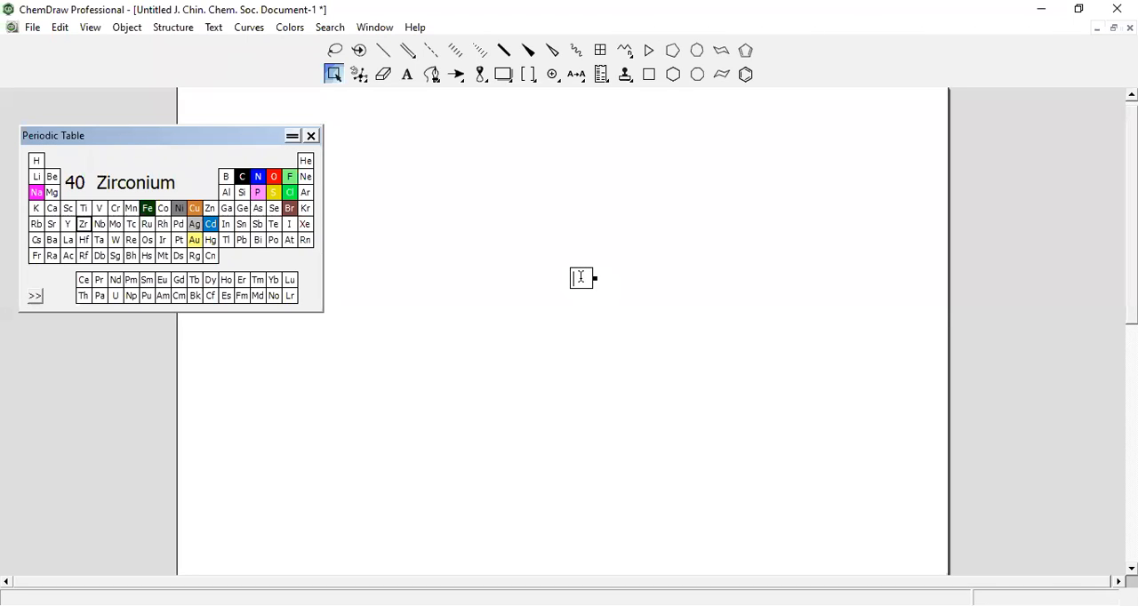
left_click(81, 226)
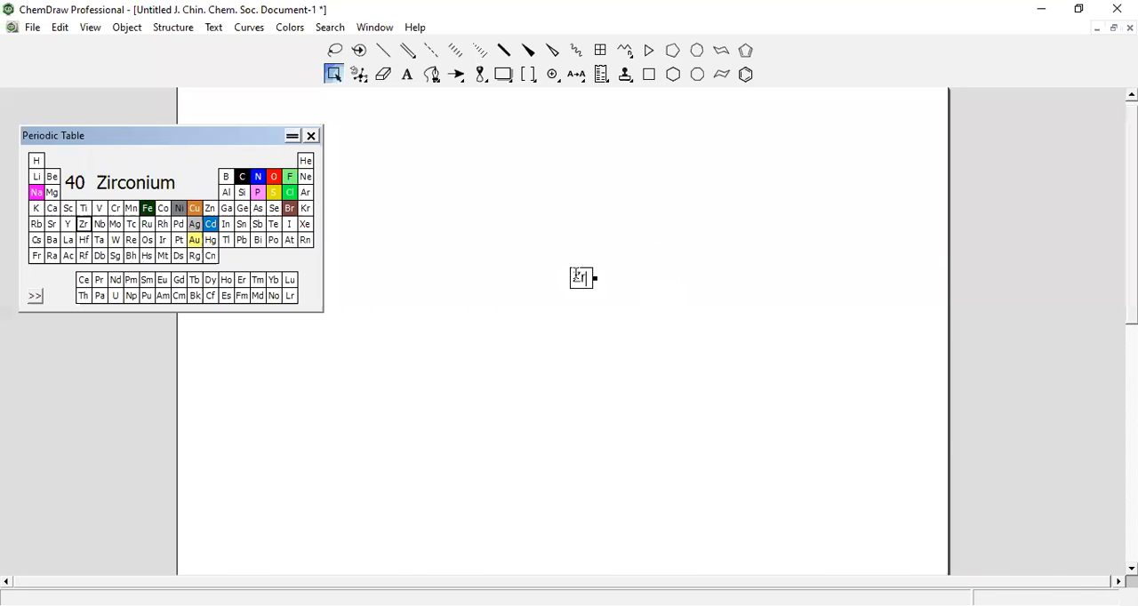
left_click(602, 277)
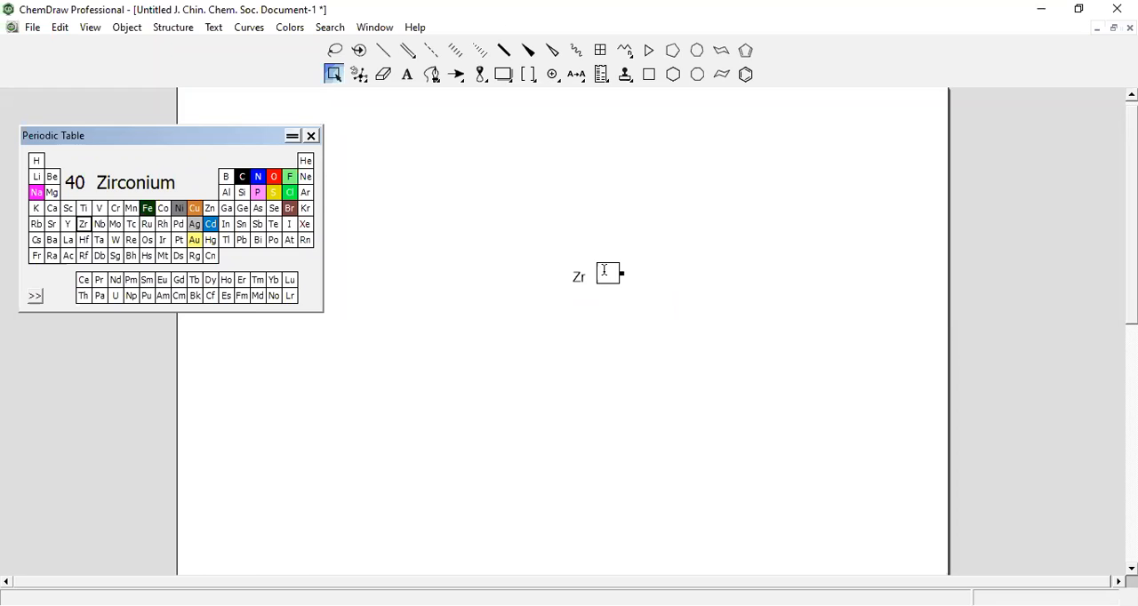
left_click(86, 226)
left_click(725, 331)
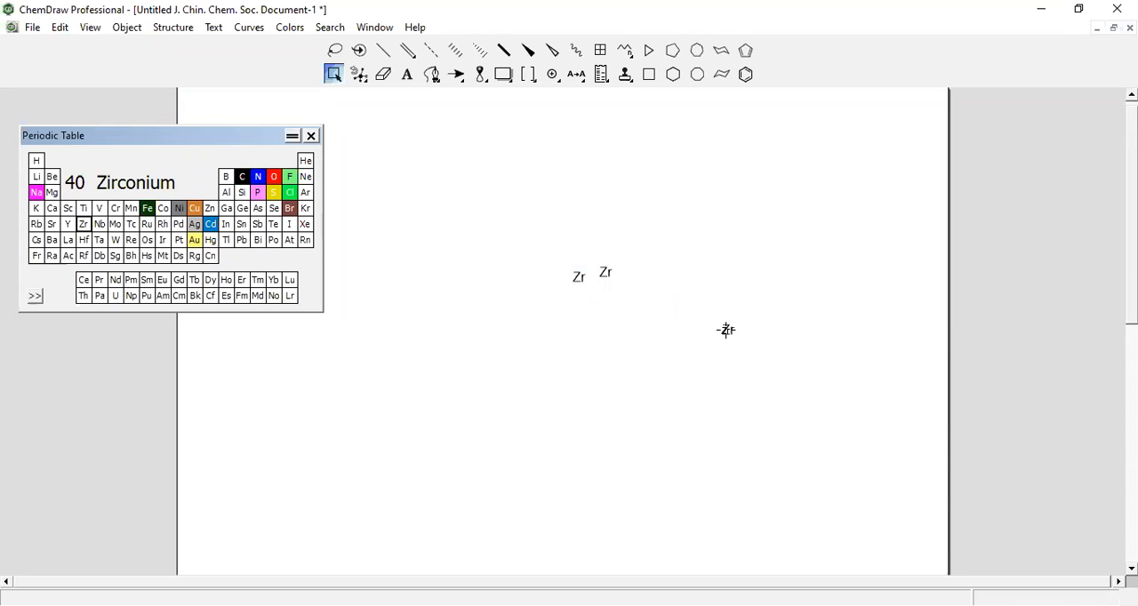
Draw a cyclopentane ring below and left of the Zr labels and add a single bond to each of its five atoms
left_click(674, 53)
left_click(466, 356)
left_click(383, 52)
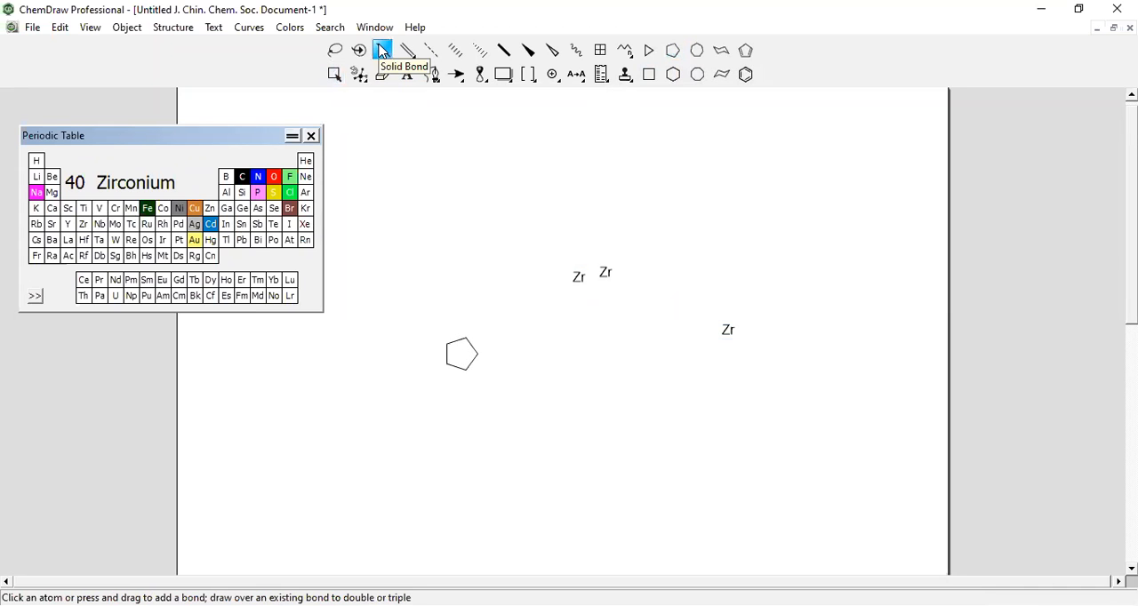
left_click(462, 335)
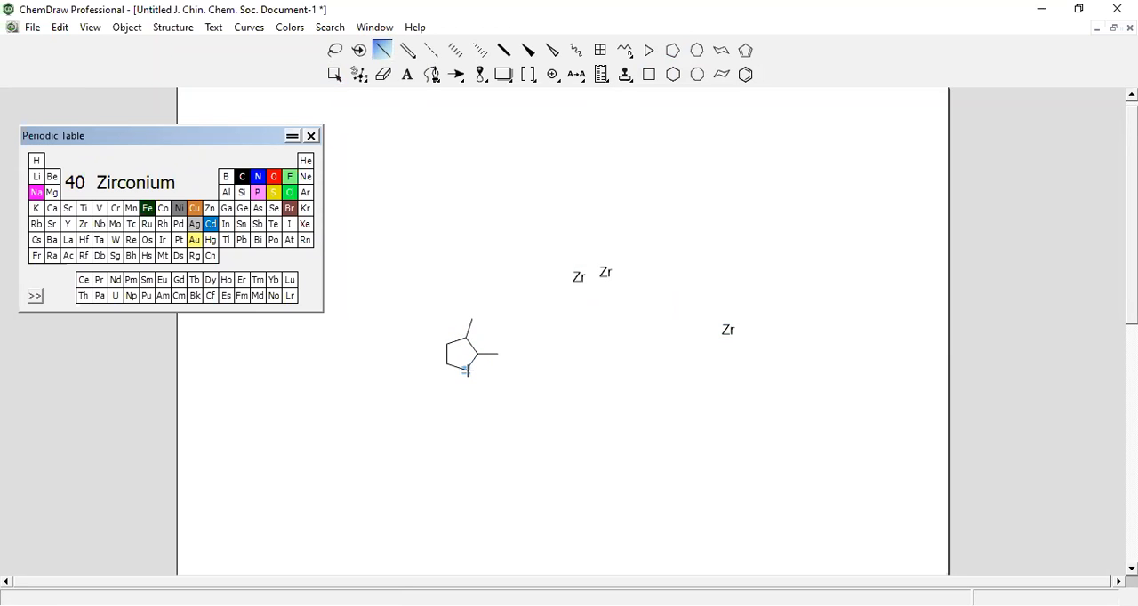
left_click(466, 371)
left_click(446, 363)
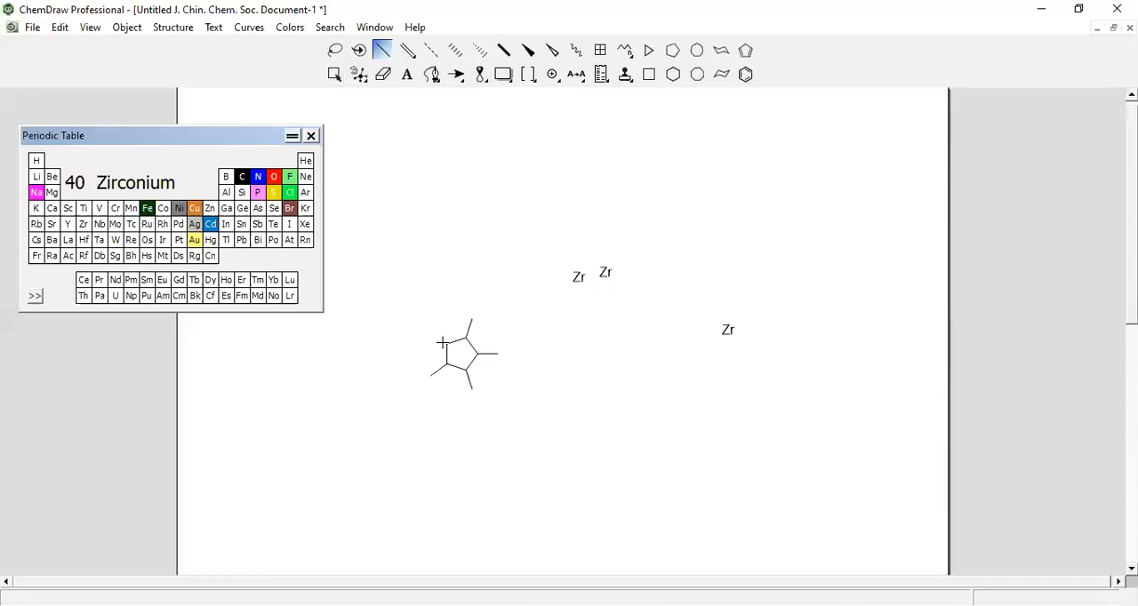
left_click(446, 343)
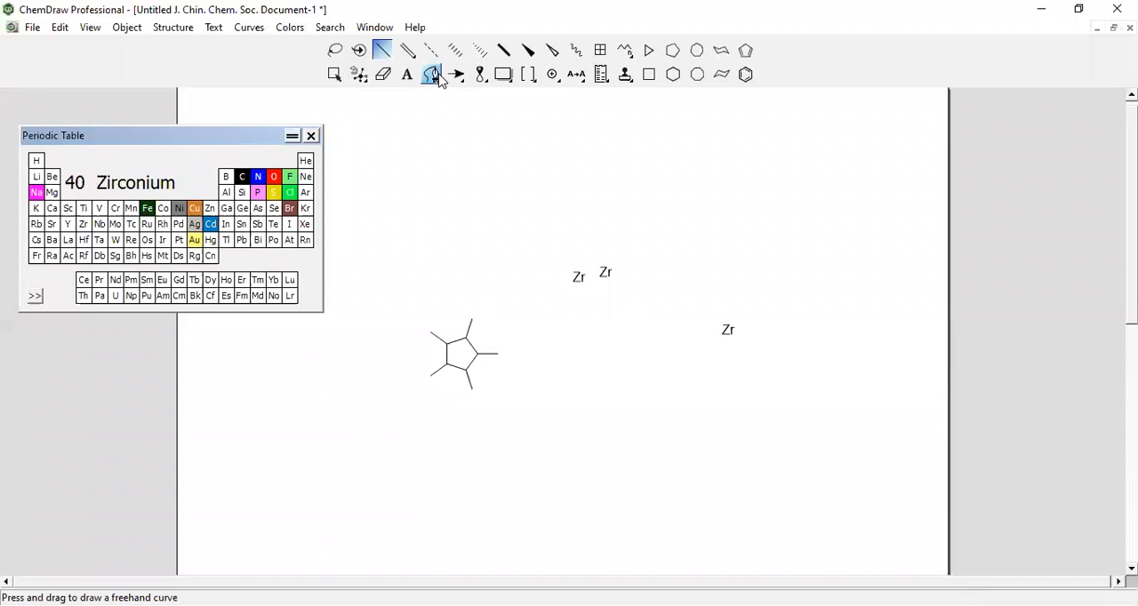
Change the five bonds pointing outward from the cyclopentane ring to double bonds
left_click(409, 53)
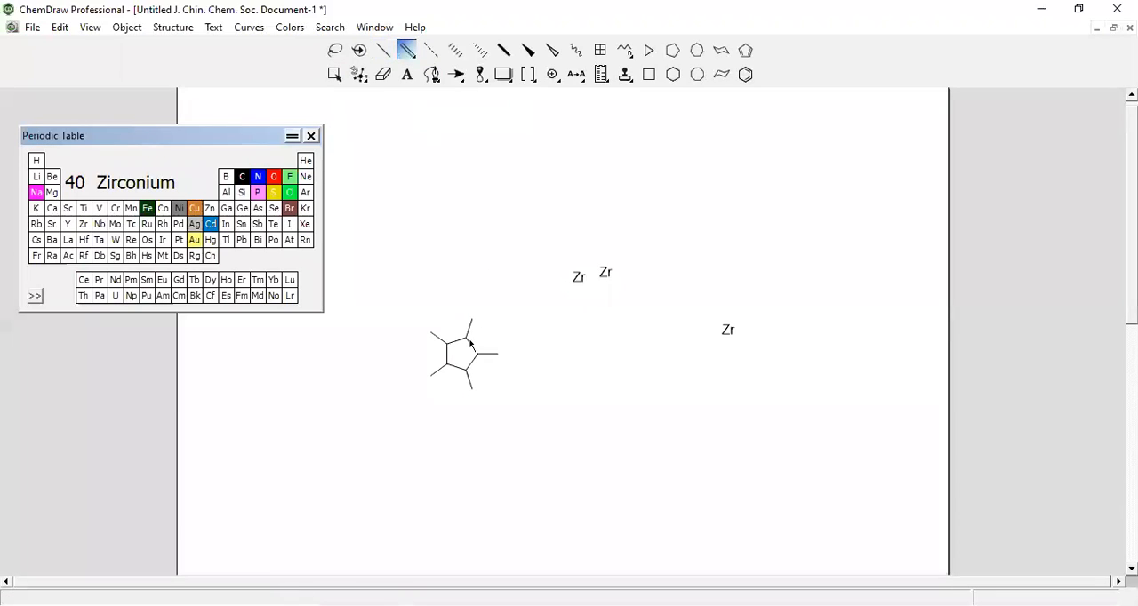
left_click(471, 328)
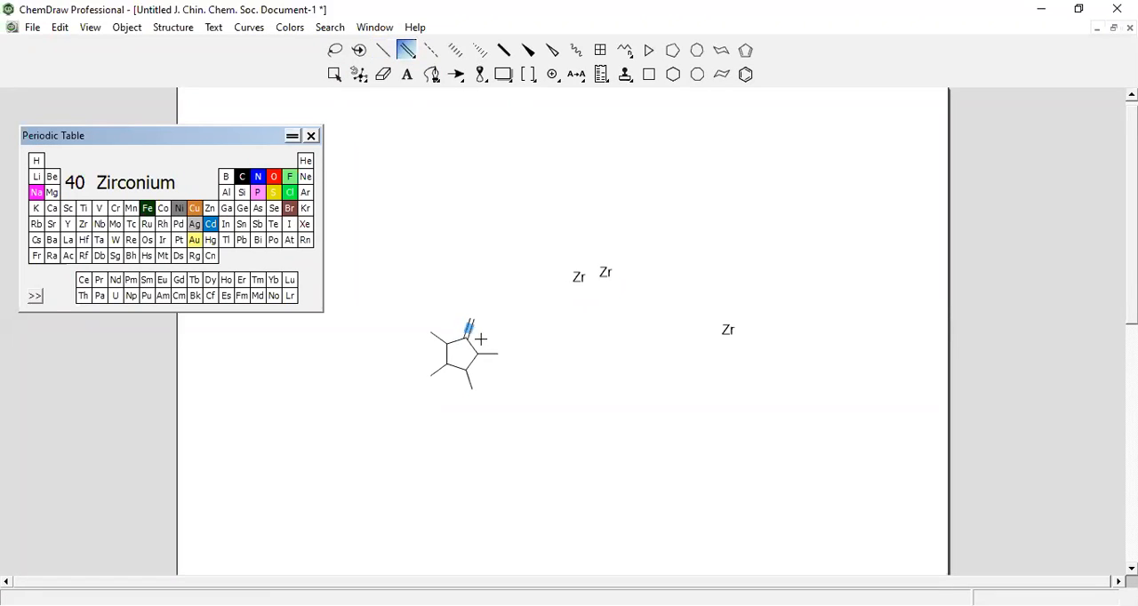
left_click(488, 355)
left_click(469, 380)
left_click(435, 339)
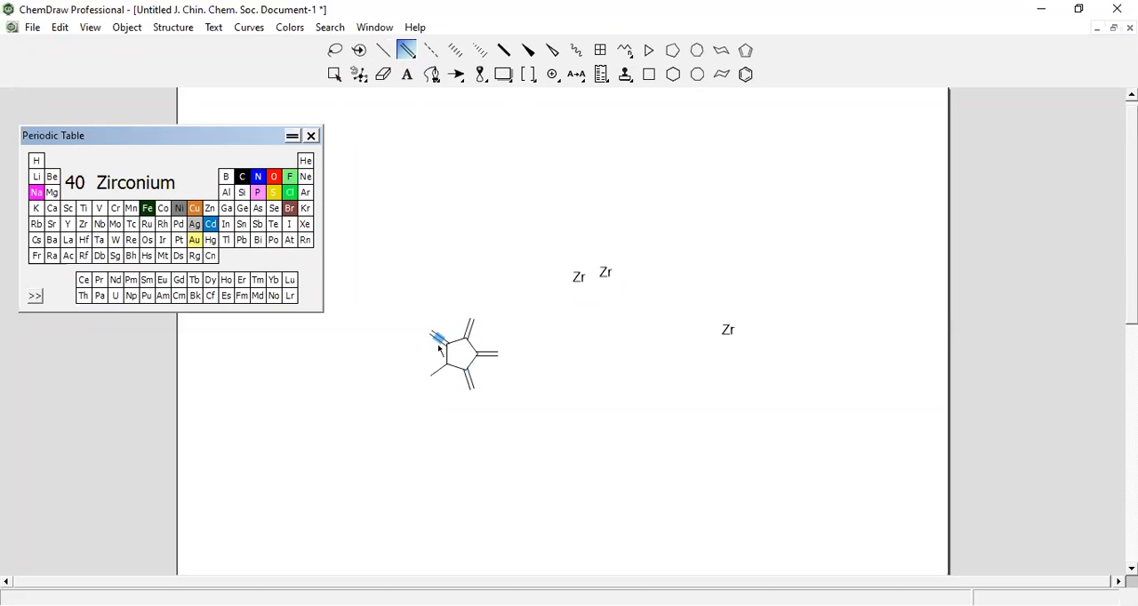
left_click(439, 373)
Label the end of the ring's upper double bond Cd and the end of the right-hand one SbSb from the periodic table
left_click(406, 76)
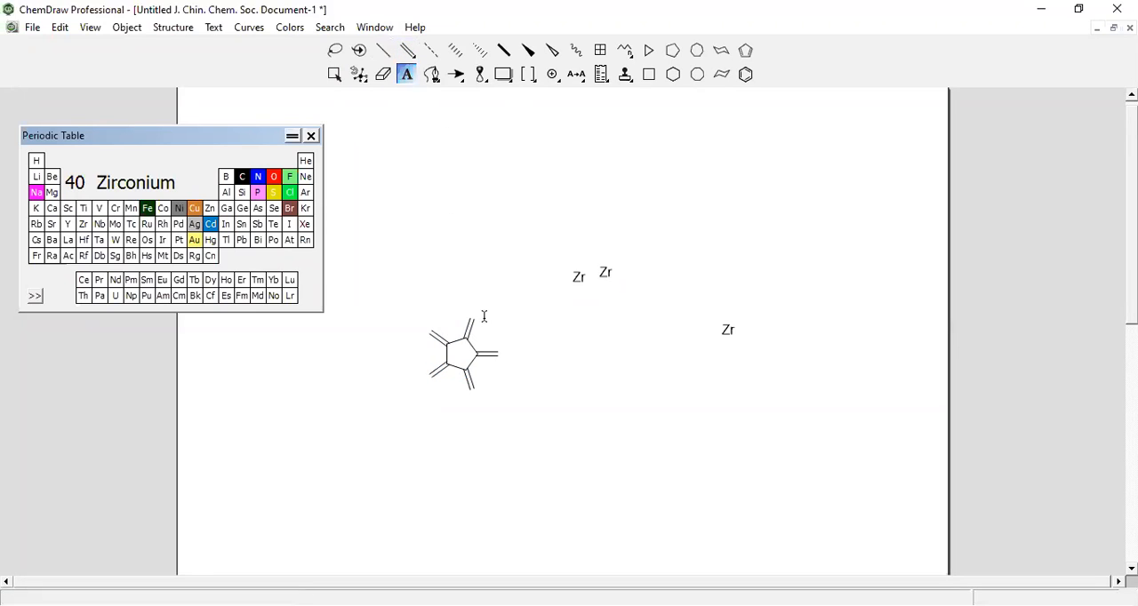
left_click(472, 322)
left_click(211, 225)
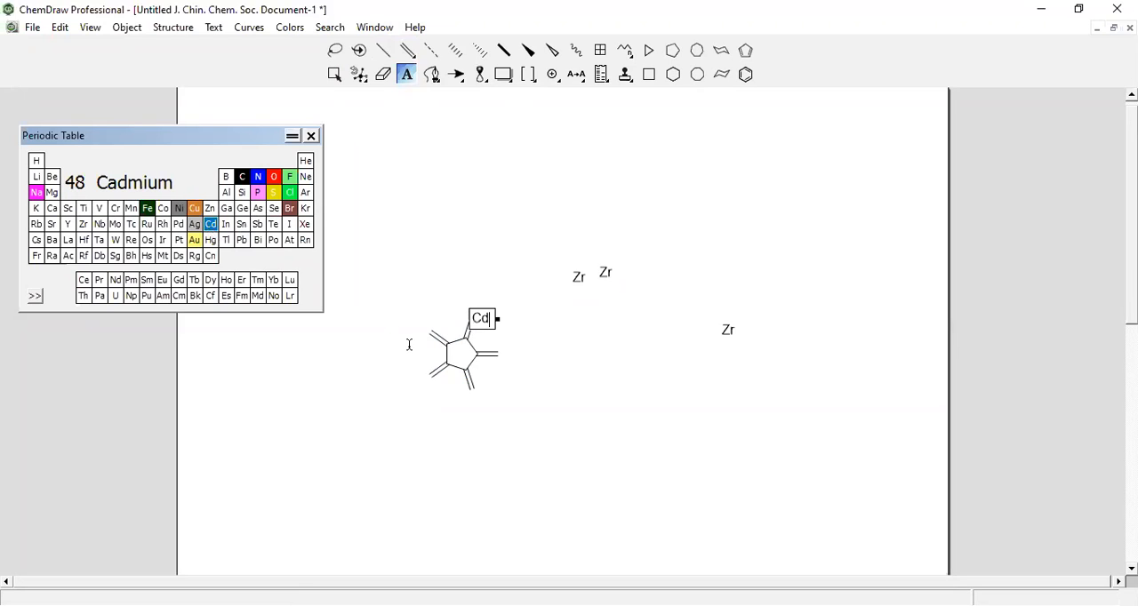
left_click(500, 356)
left_click(258, 225)
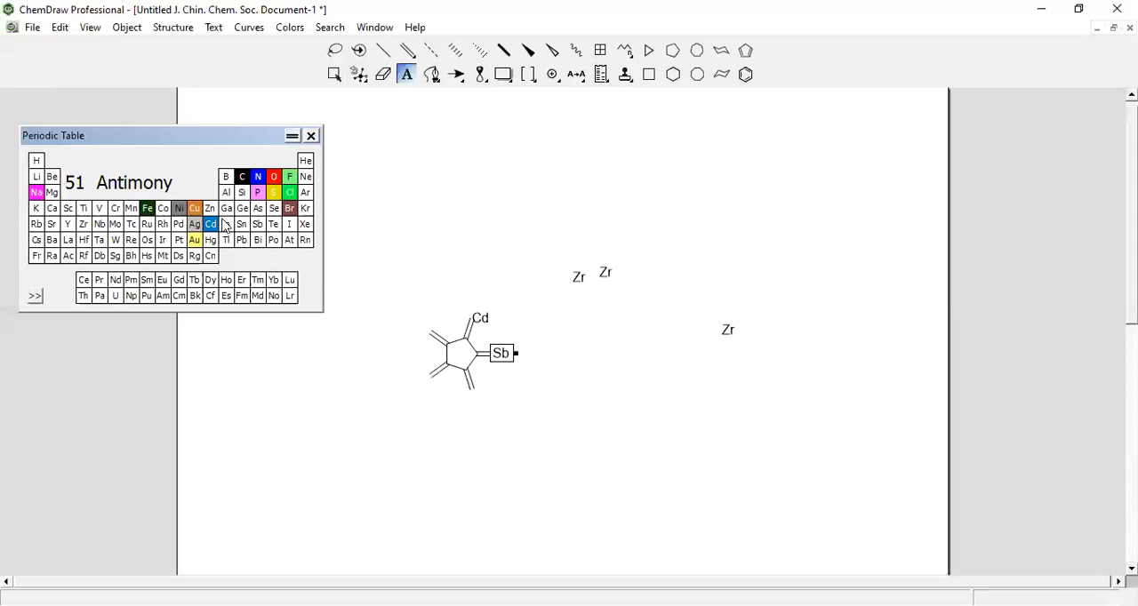
left_click(257, 224)
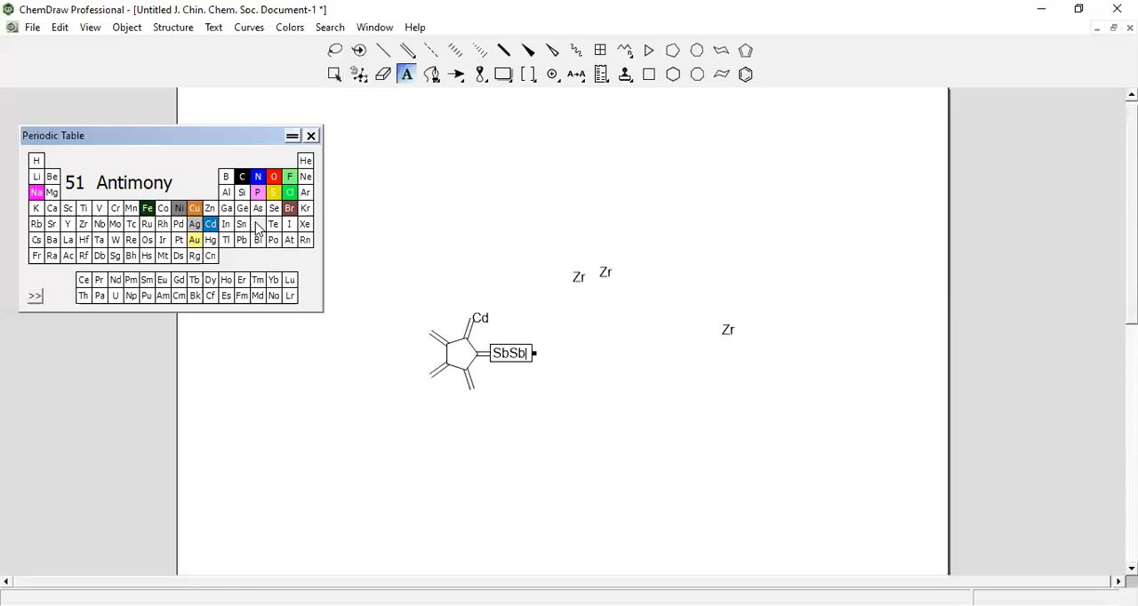
Set the label text color to Other # 4 and change antimony's color in the periodic table to pink
left_click(292, 28)
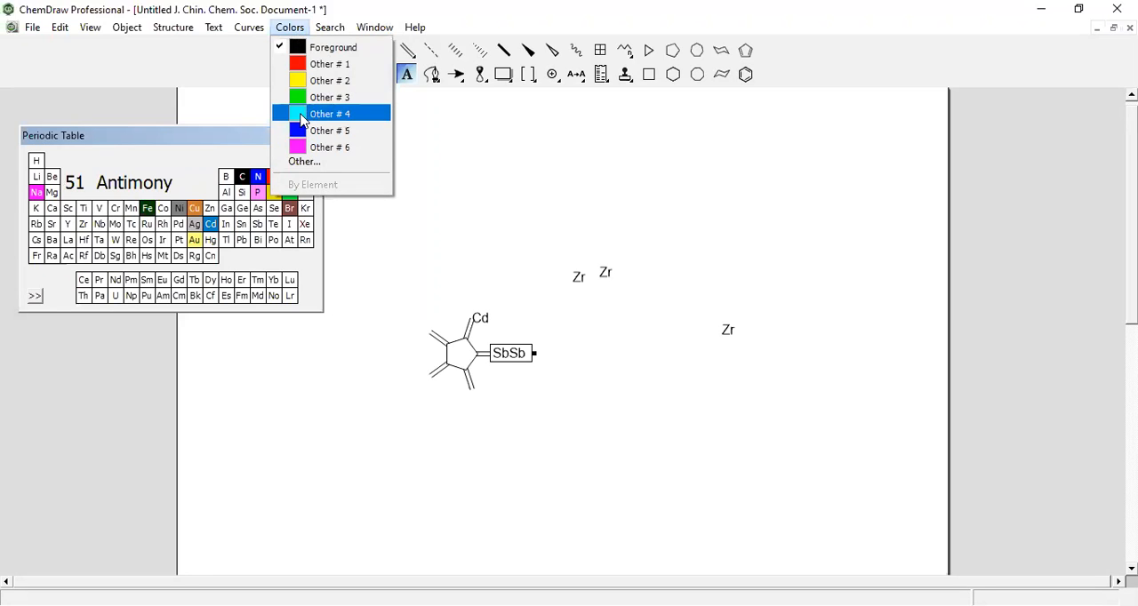
left_click(306, 114)
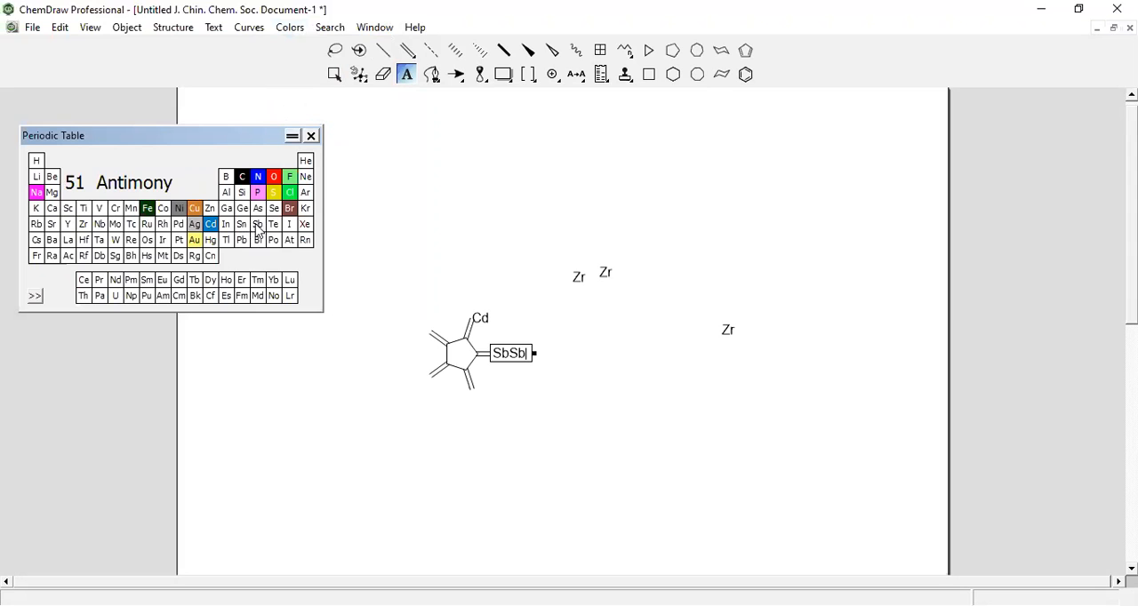
double_click(256, 229)
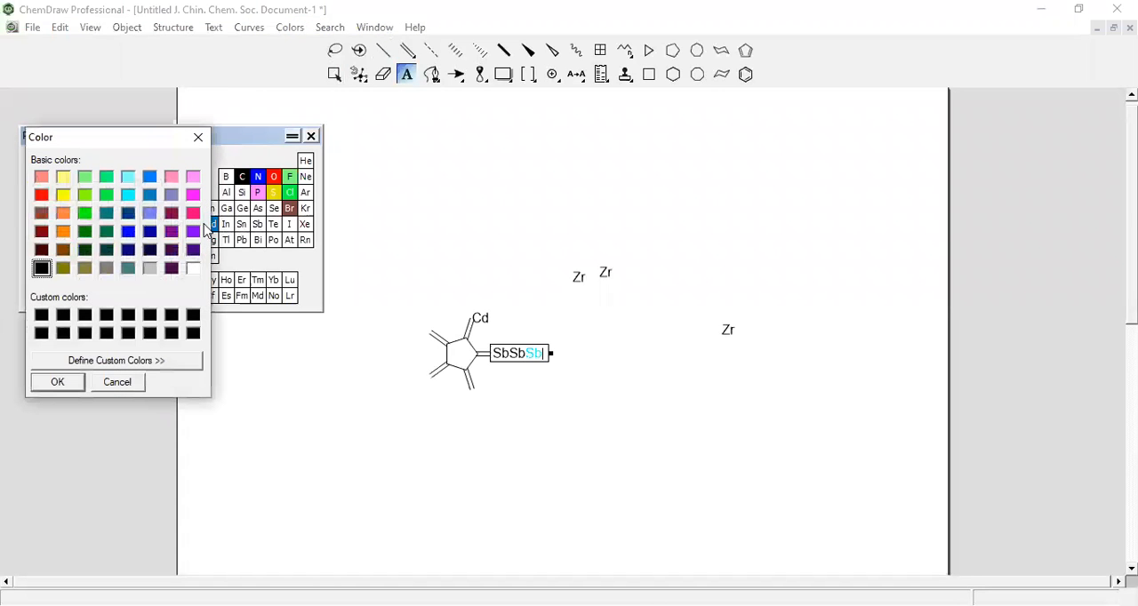
left_click(193, 214)
left_click(259, 221)
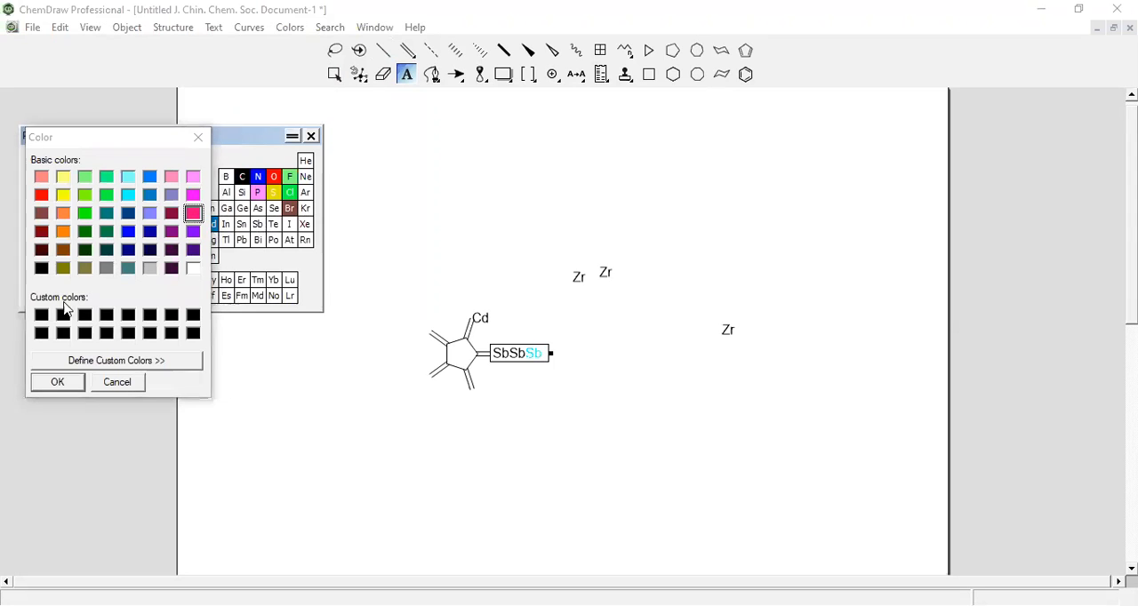
left_click(41, 377)
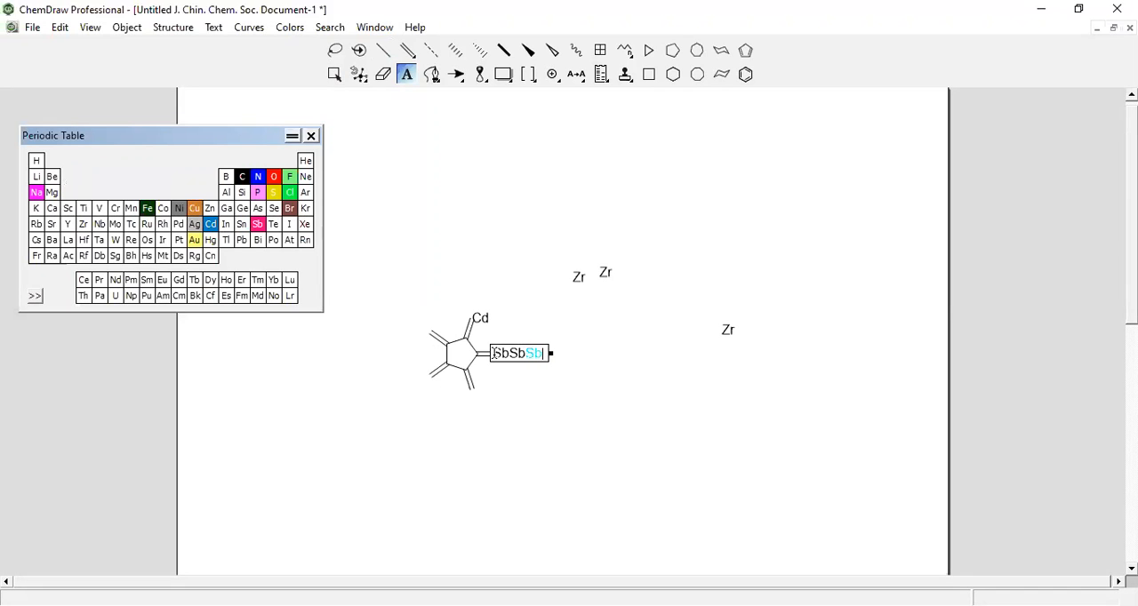
Replace the label right of the ring with As from the periodic table and set arsenic's element color to black
left_click_drag(493, 353, 550, 356)
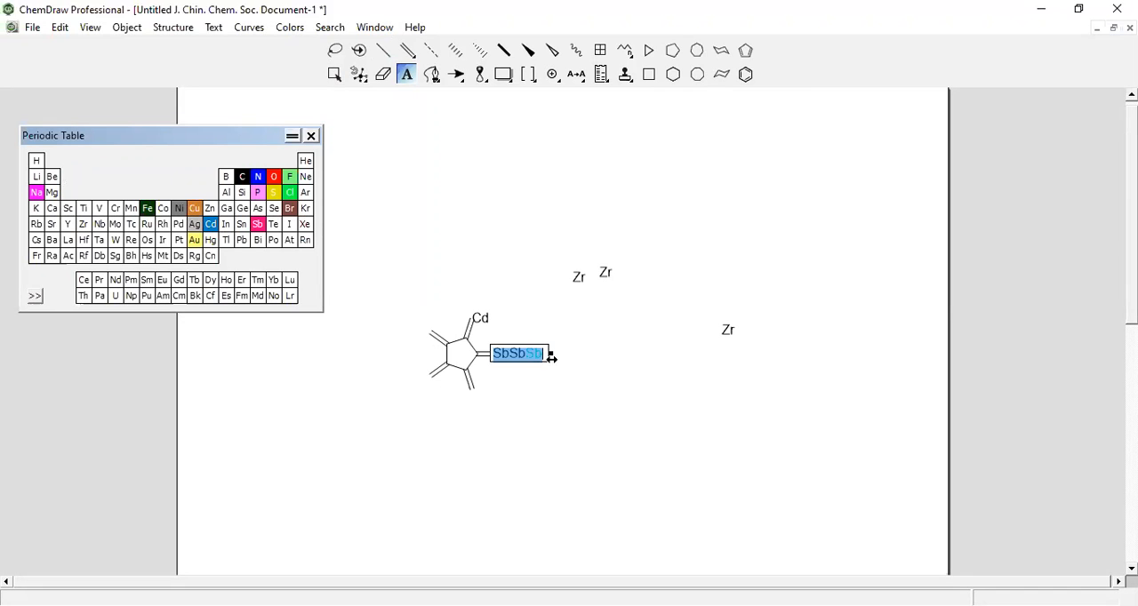
left_click(255, 215)
double_click(255, 214)
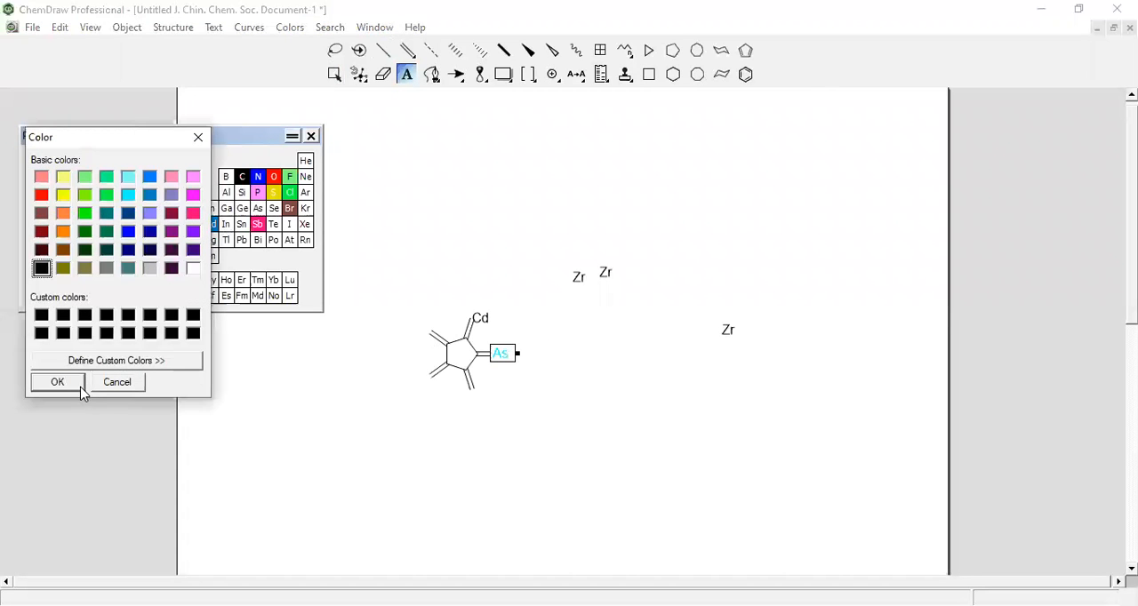
left_click(54, 388)
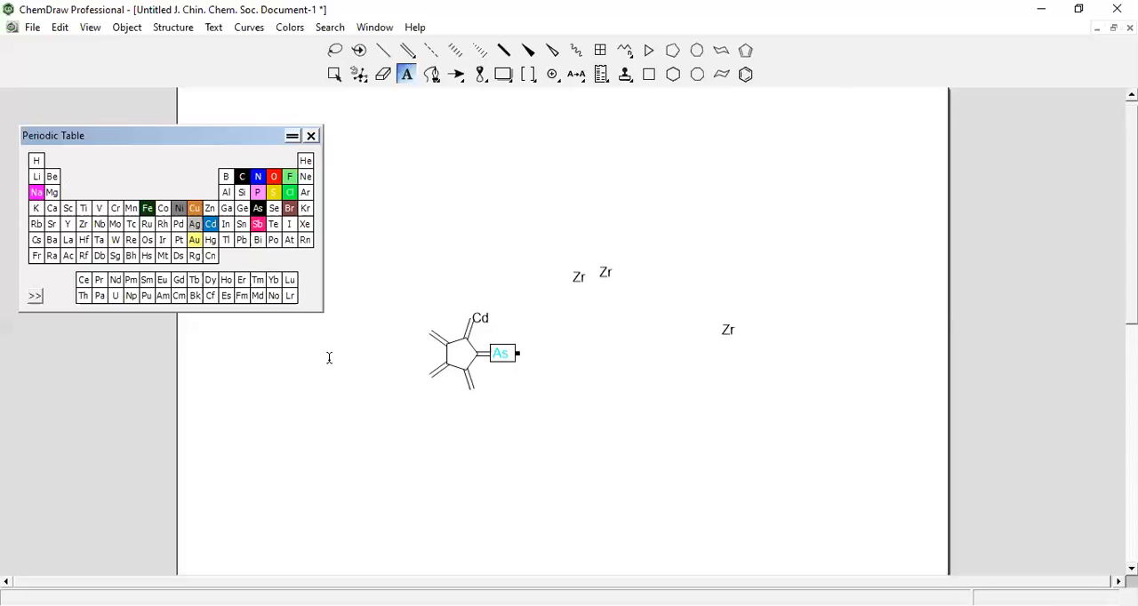
Extend the As label to AsNOFClBrBrAsAs with elements from the periodic table, and close the table
left_click(257, 177)
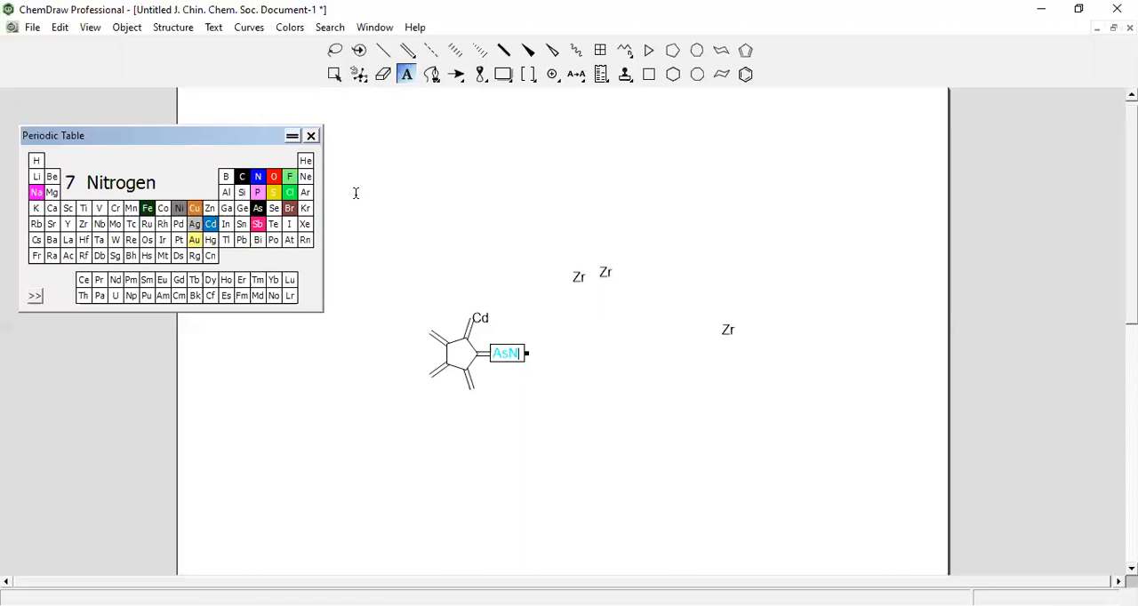
left_click(277, 179)
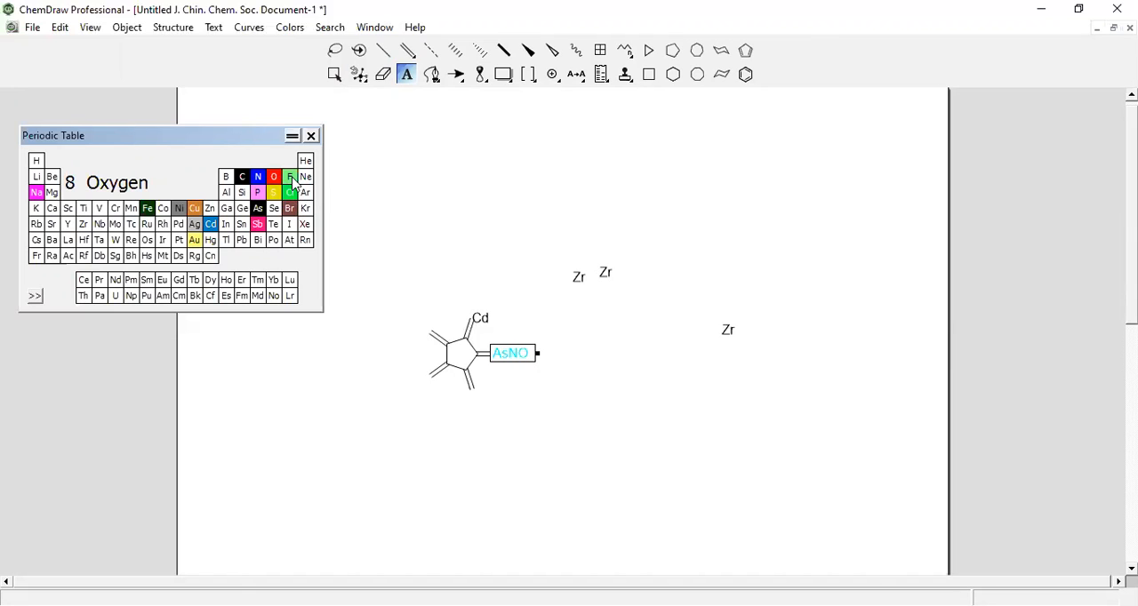
left_click(290, 178)
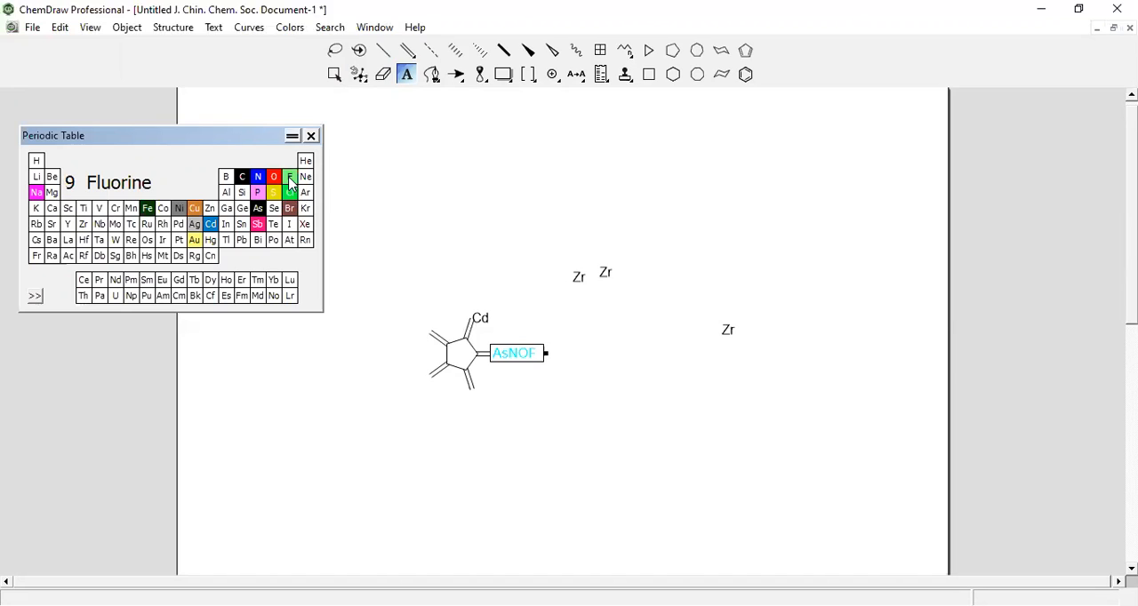
left_click(290, 192)
left_click(290, 208)
left_click(290, 209)
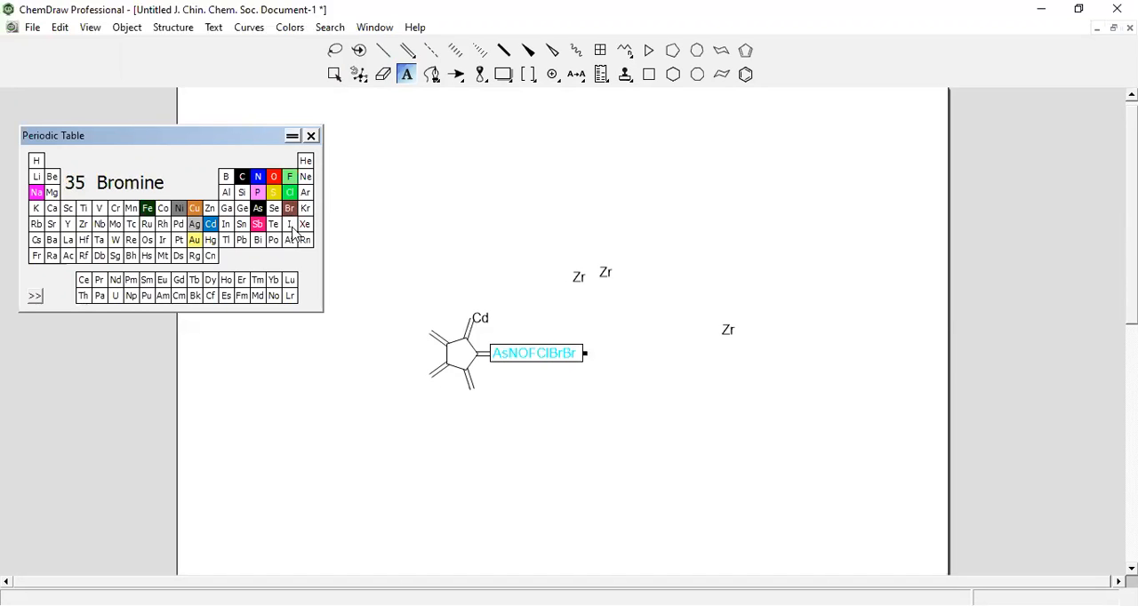
left_click(258, 208)
left_click(258, 208)
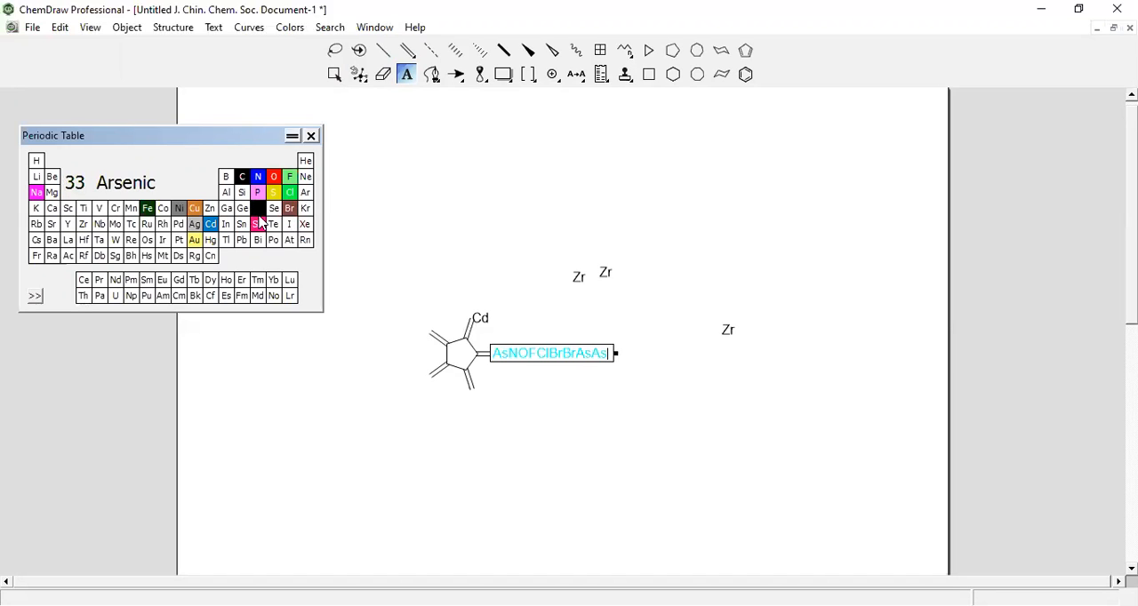
left_click(311, 136)
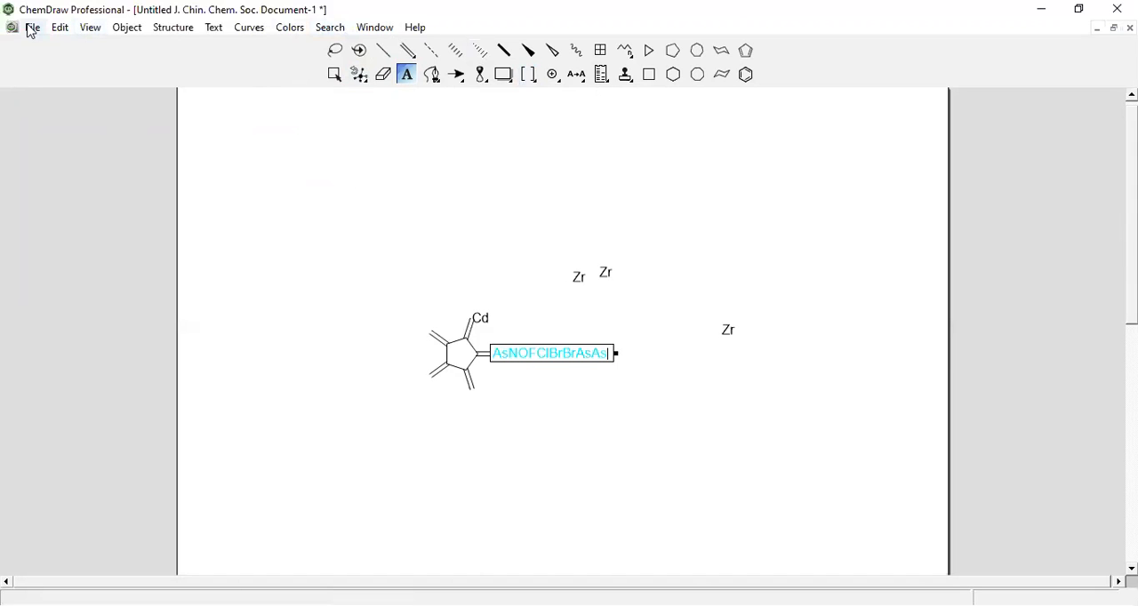
Place the adenine, guanine and cytosine bases from the DNA Templates in a row above the Zr labels
left_click(90, 28)
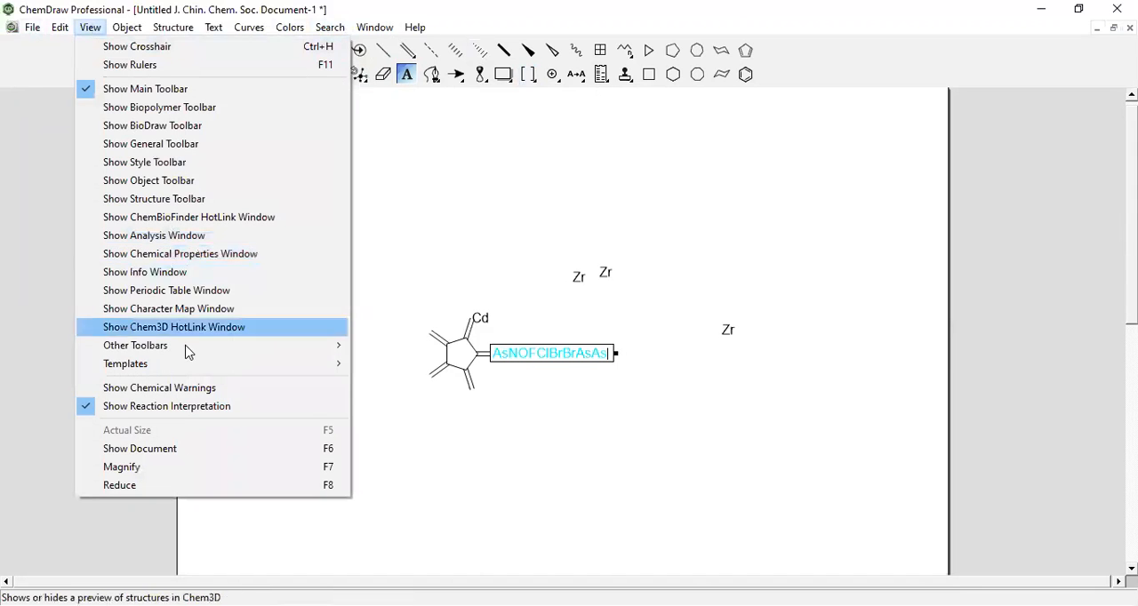
mouse_move(177, 371)
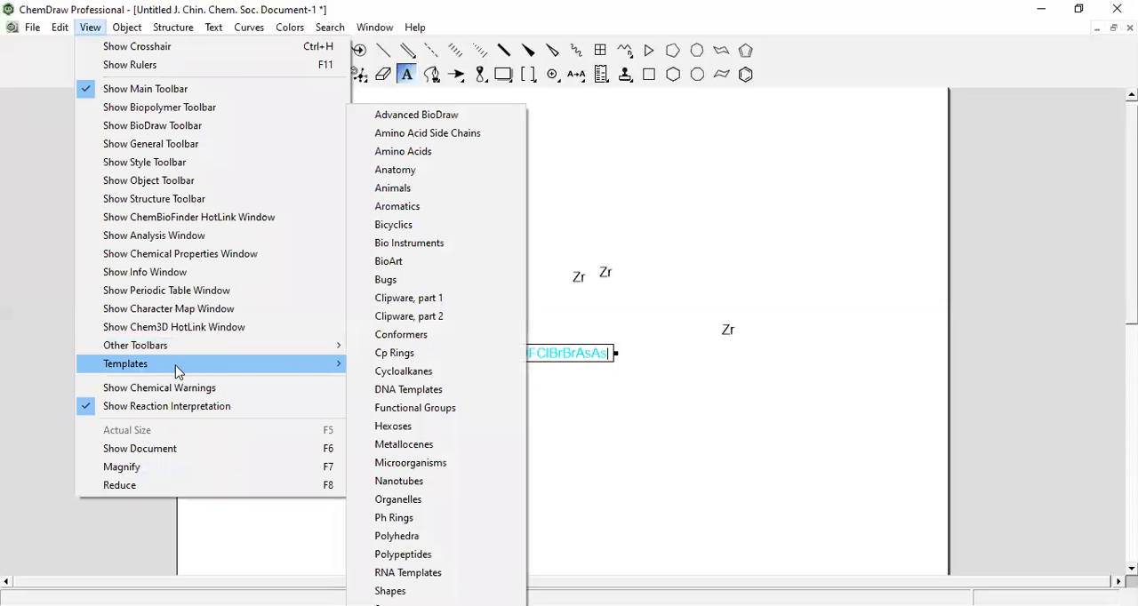
left_click(387, 394)
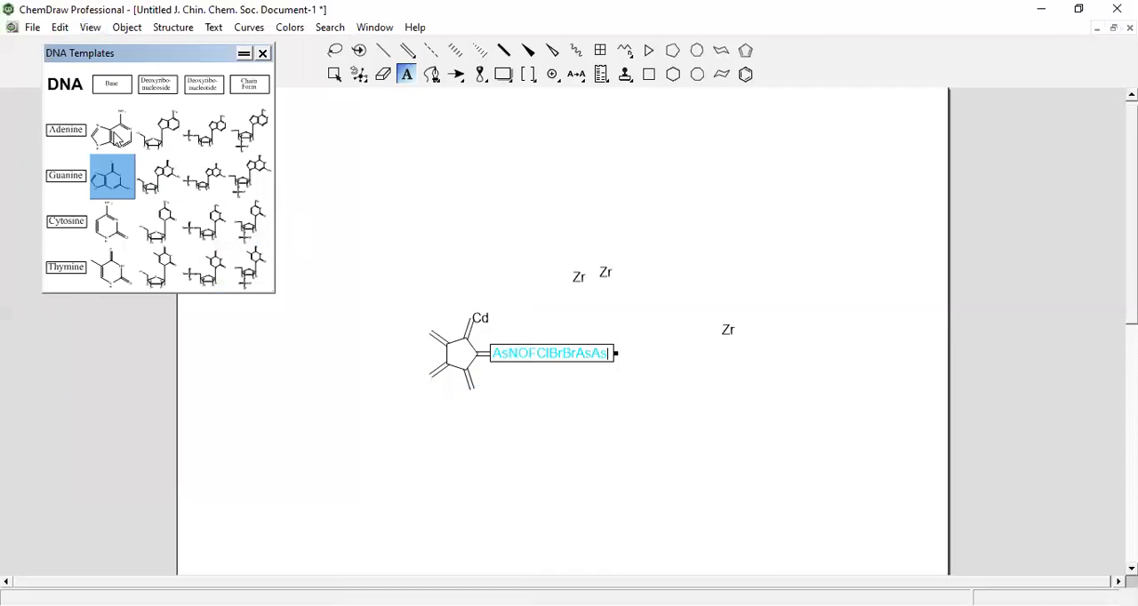
left_click(114, 134)
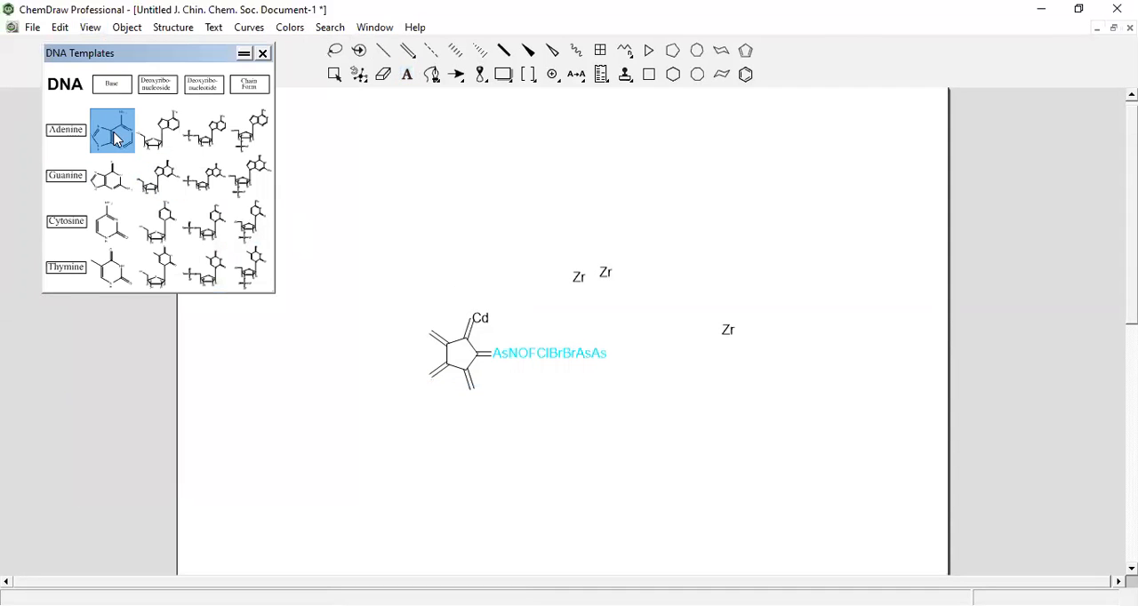
left_click(389, 196)
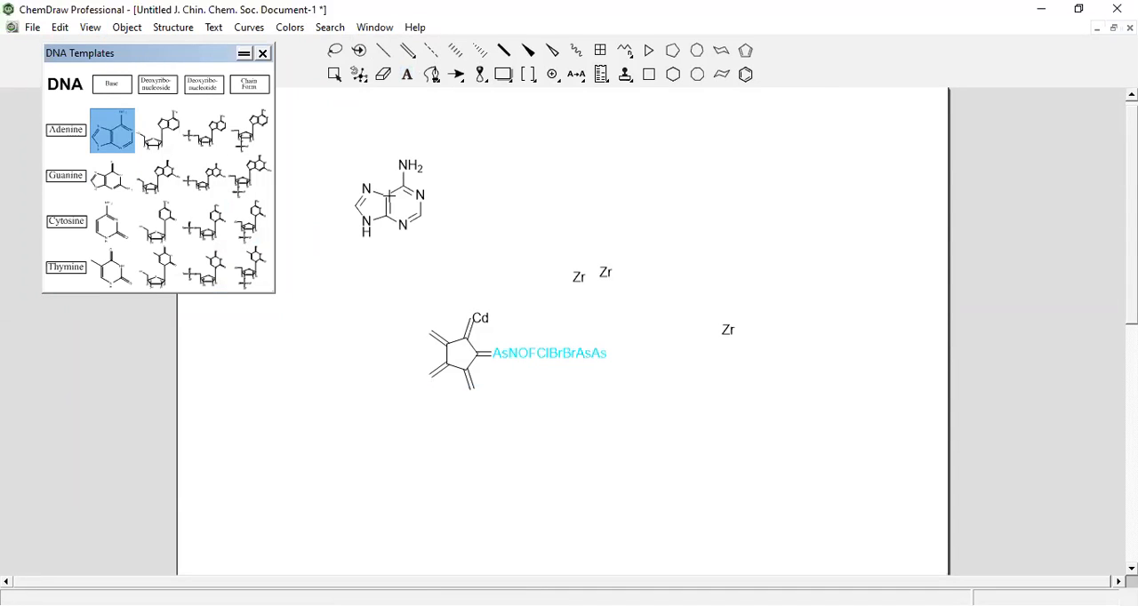
left_click(112, 179)
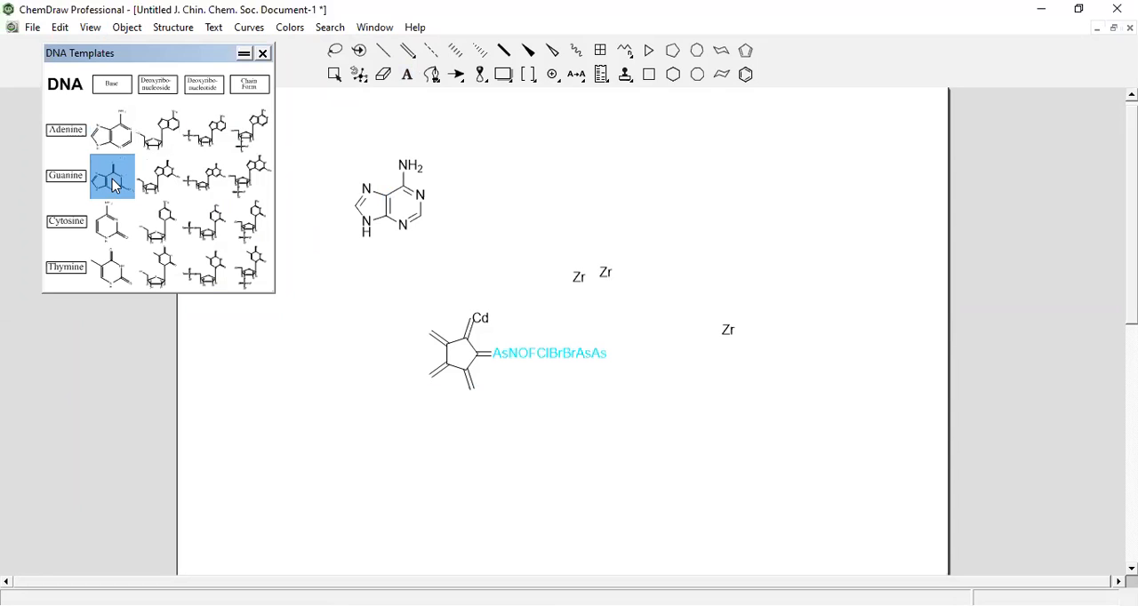
left_click(627, 189)
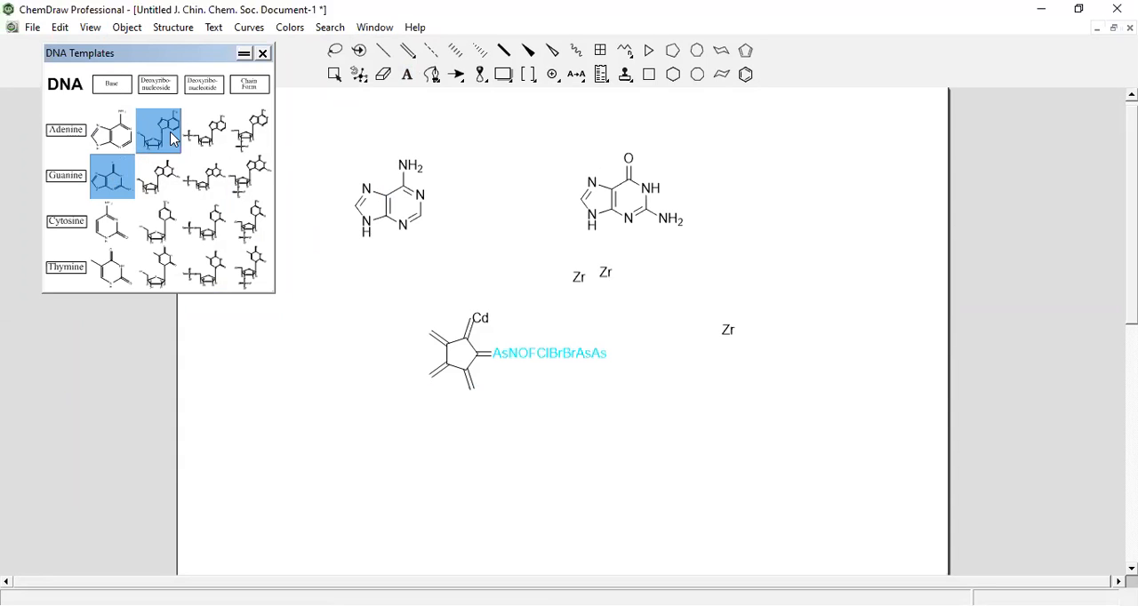
left_click(117, 233)
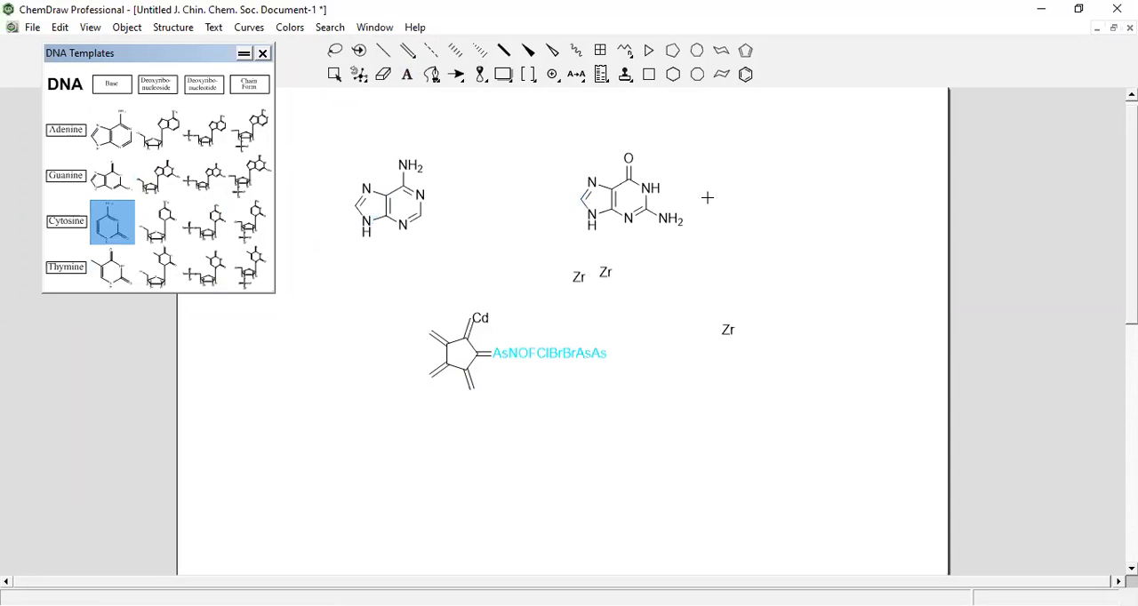
left_click(708, 198)
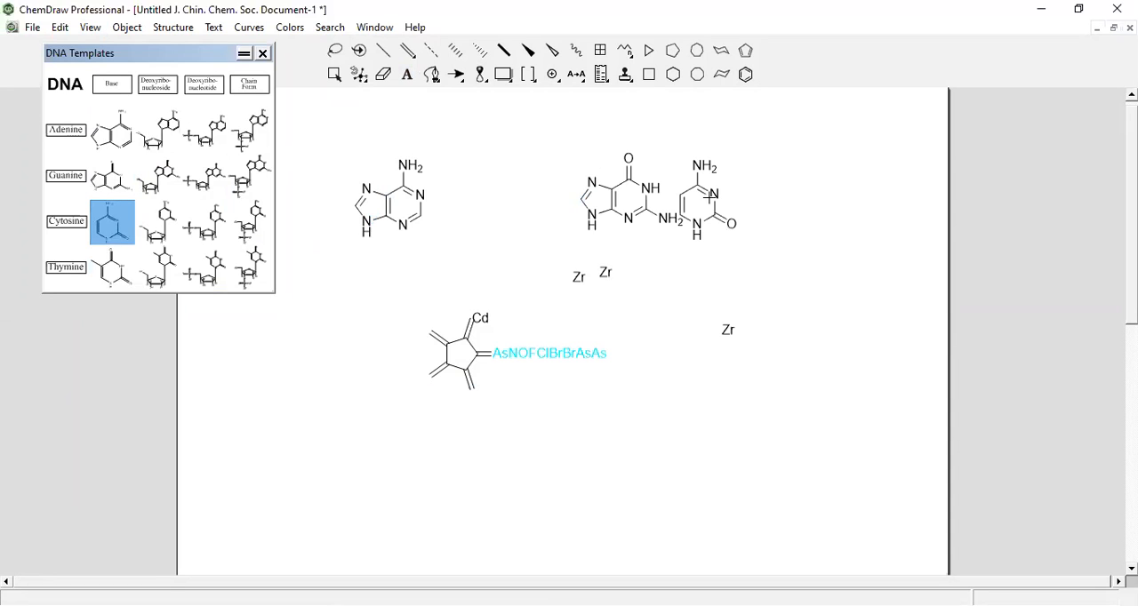
left_click(264, 54)
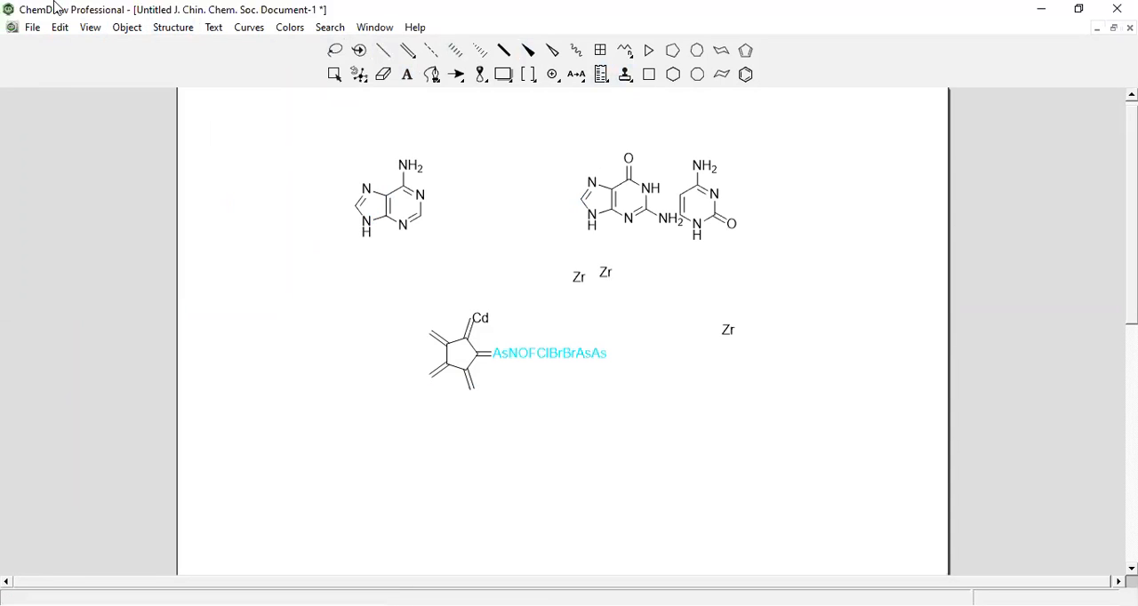
Draw a large solid arrow from adenine to guanine and a One-Sided (Left) (Large) arrow pointing at the Zr pair
left_click(89, 33)
mouse_move(148, 361)
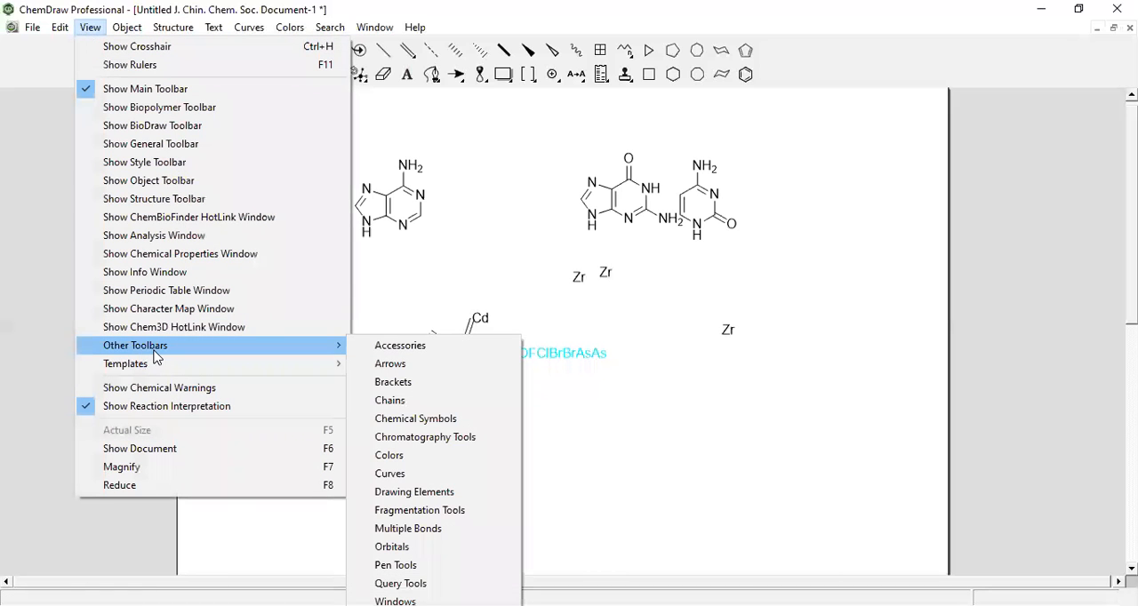
left_click(391, 364)
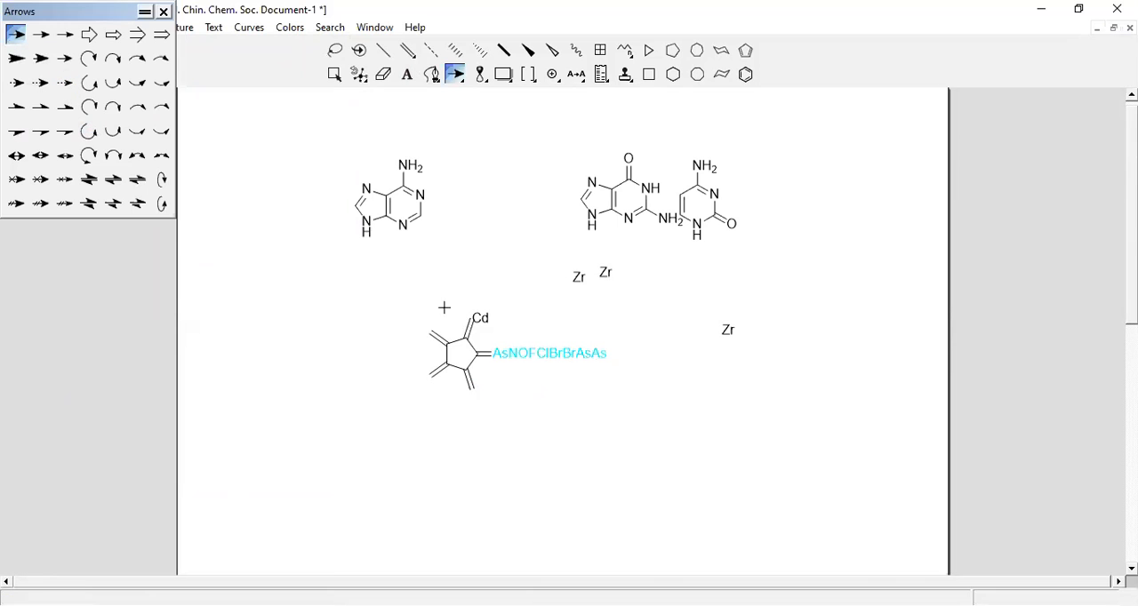
left_click_drag(432, 207, 566, 204)
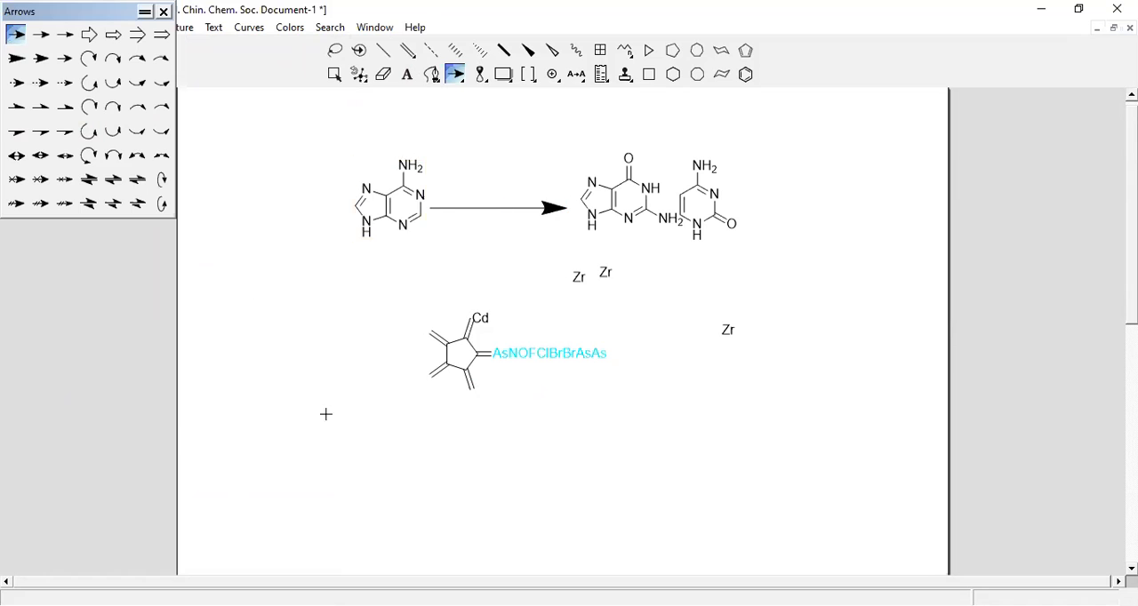
left_click(15, 109)
left_click_drag(470, 274, 562, 275)
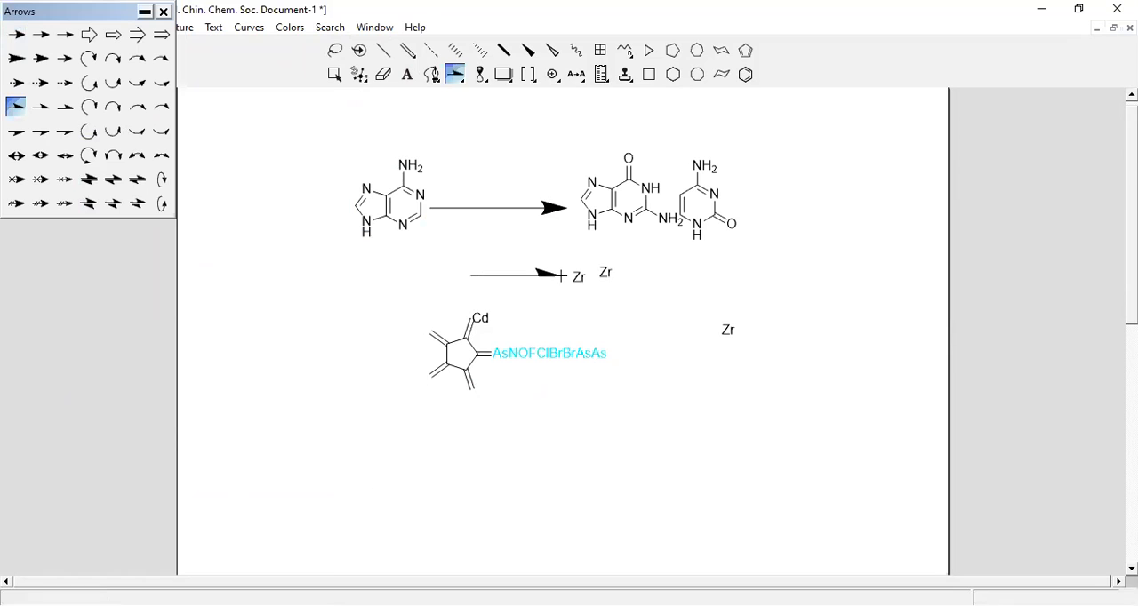
Draw three 270° Single CCW arc arrows of different sizes left of and below the ring, and close the arrow palette
left_click(88, 131)
left_click_drag(234, 365, 264, 376)
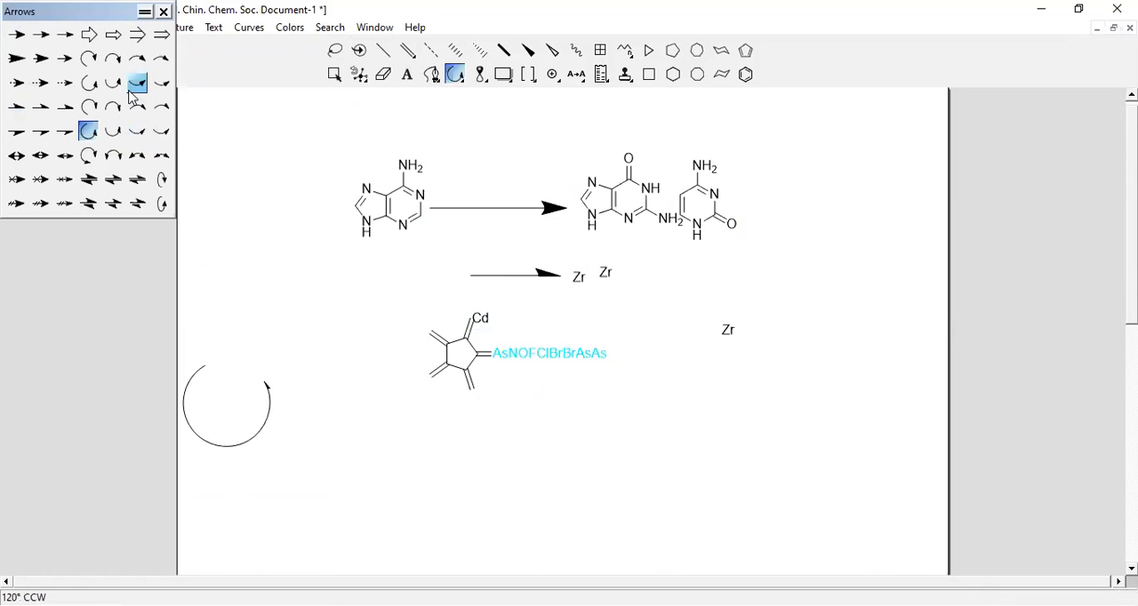
mouse_move(370, 292)
left_mouse_down()
mouse_move(337, 296)
mouse_move(389, 318)
left_mouse_up()
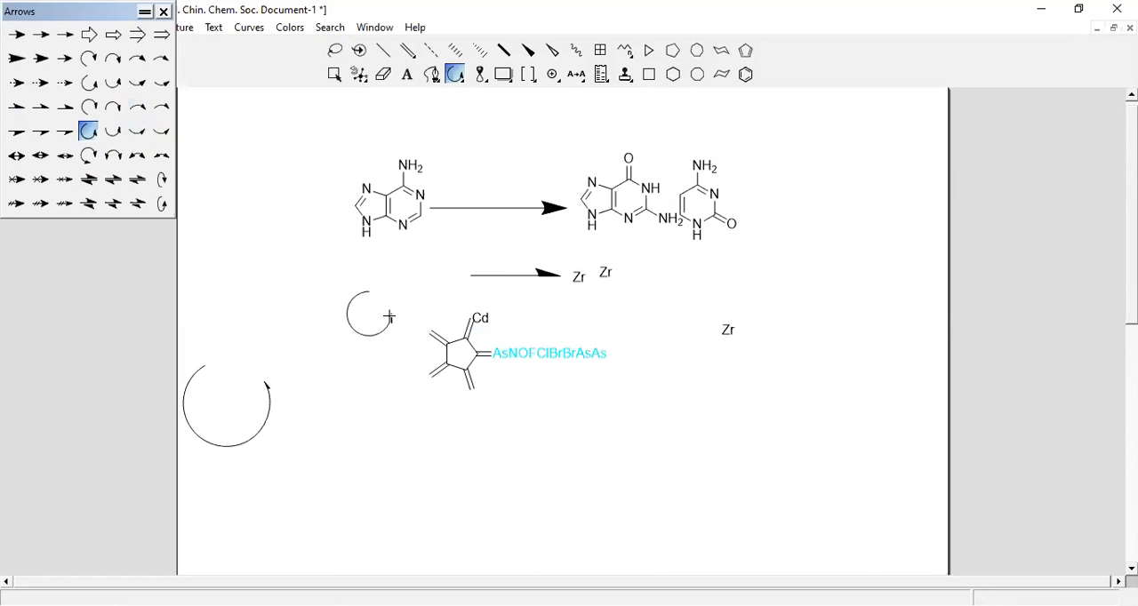
left_click_drag(414, 447, 538, 465)
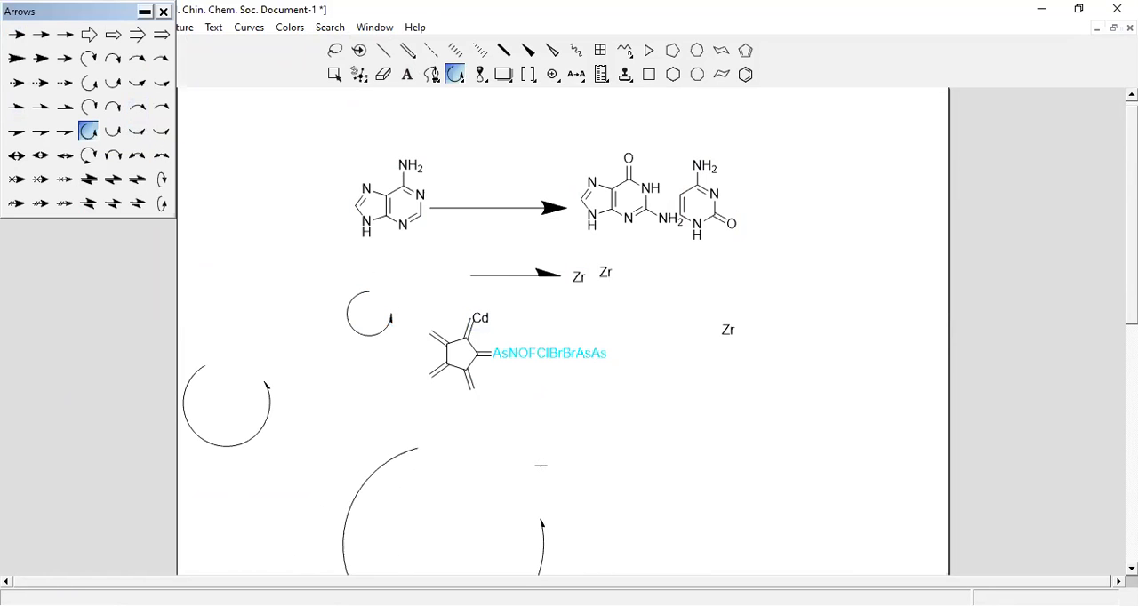
left_click(164, 11)
left_click(92, 30)
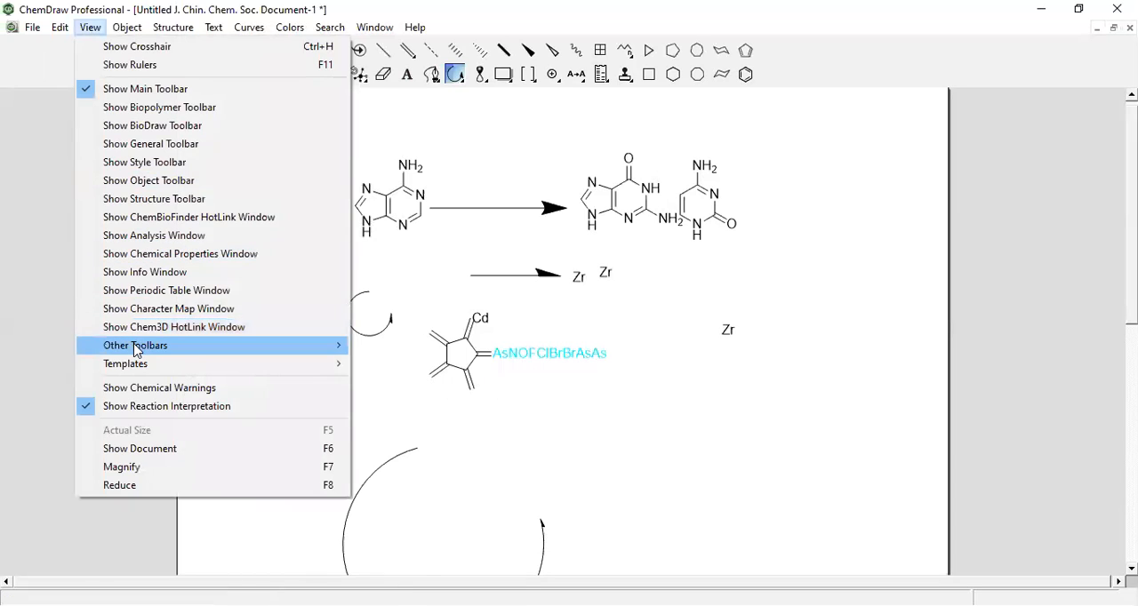
mouse_move(140, 345)
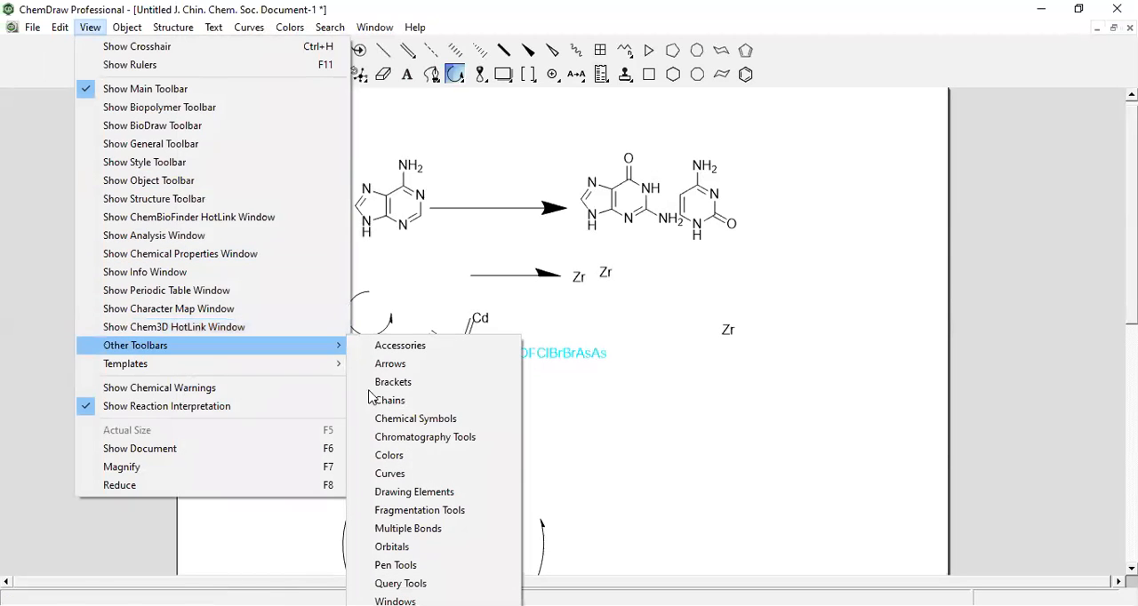
left_click(443, 408)
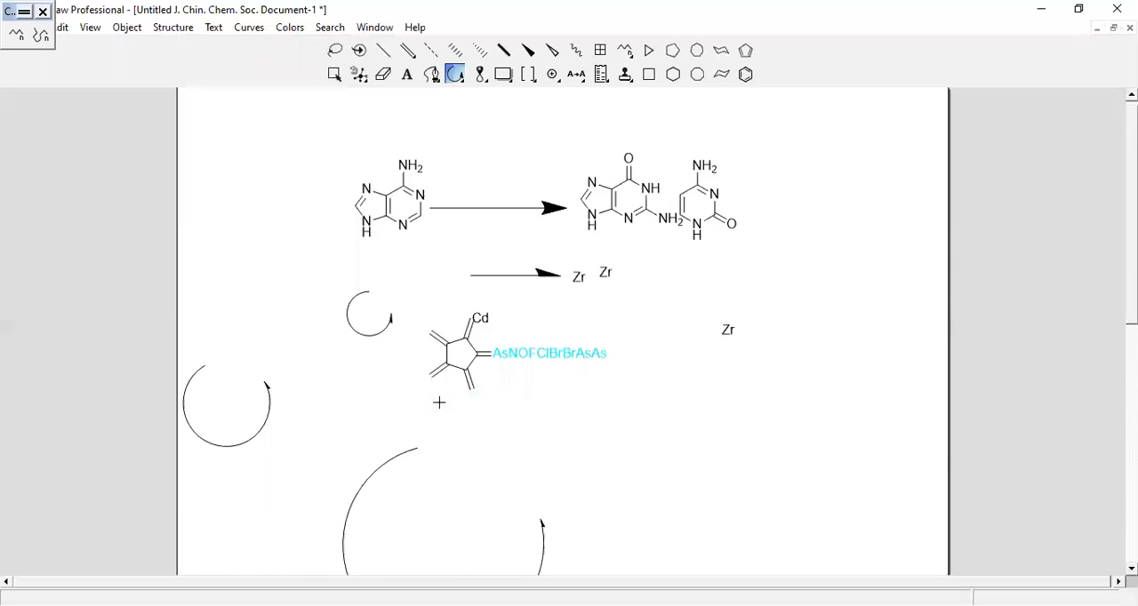
left_click(42, 12)
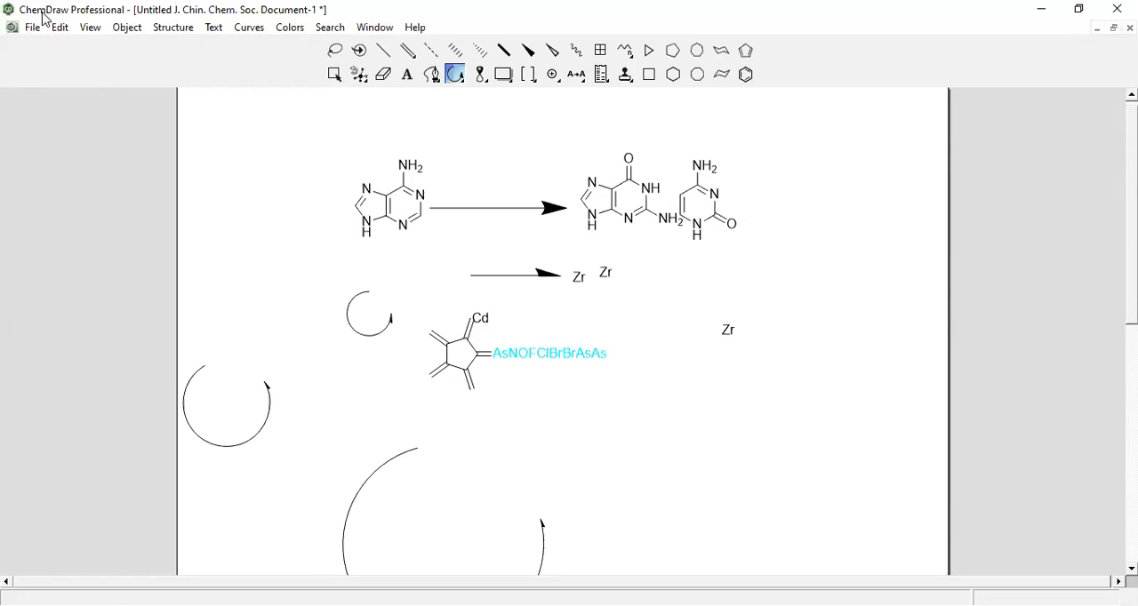
Insert a TLC plate with 2 lanes between the AsNOFClBrBrAsAs label and the far-right Zr using the Chromatography Tools
left_click(90, 28)
mouse_move(162, 348)
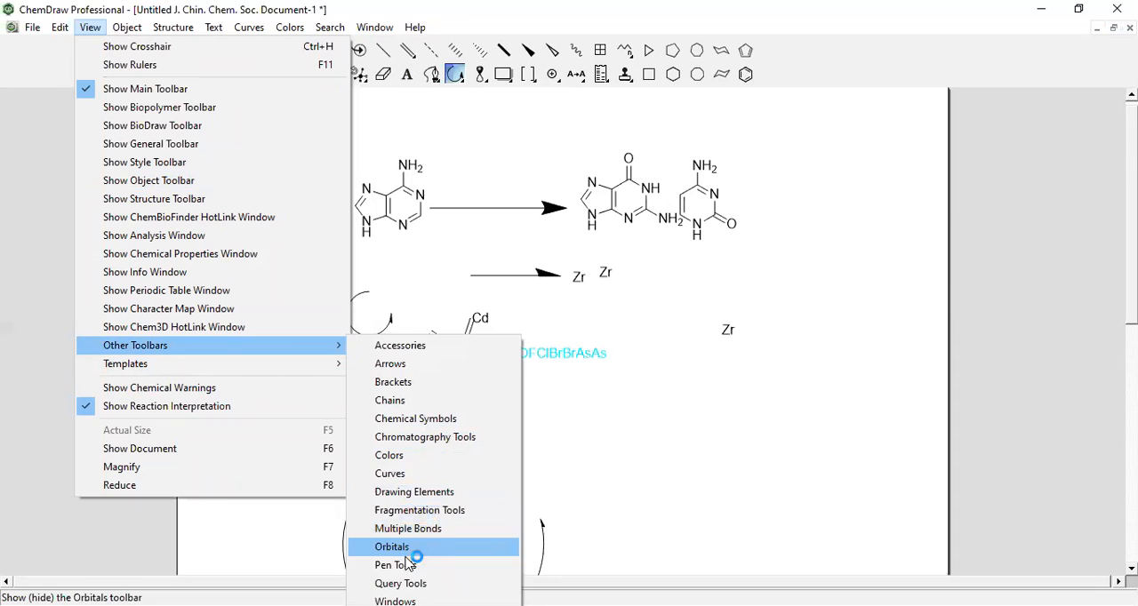
left_click(414, 439)
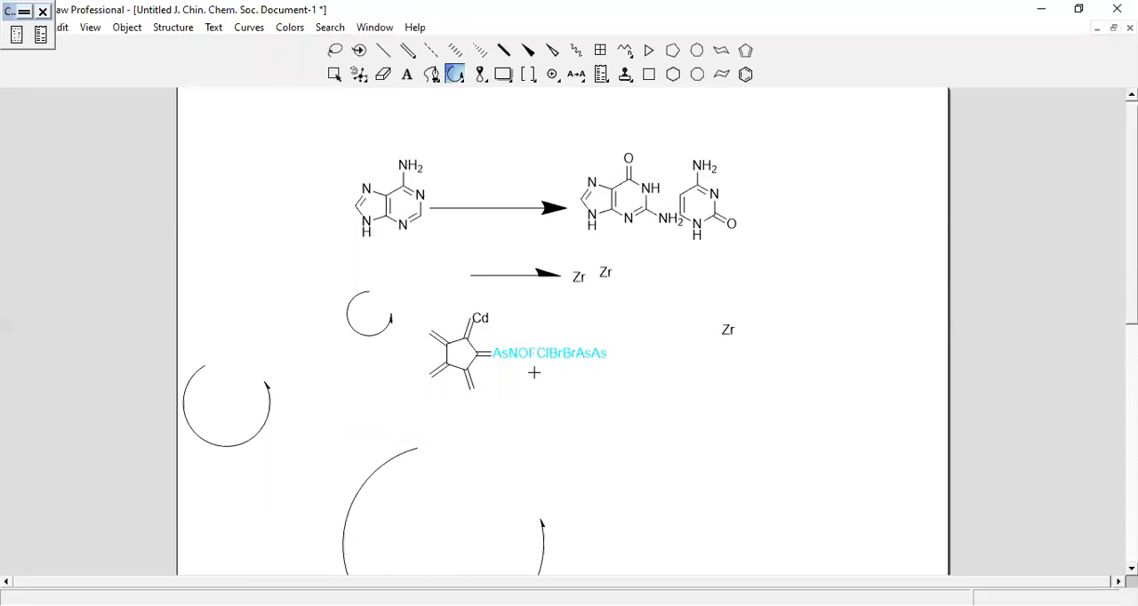
left_click(16, 34)
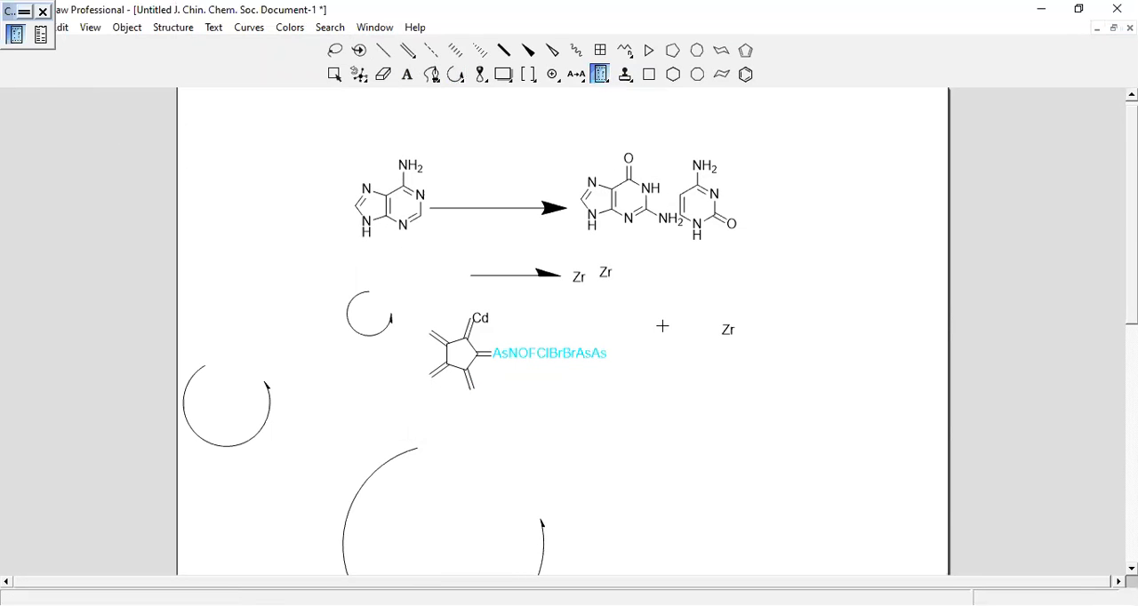
left_click(657, 326)
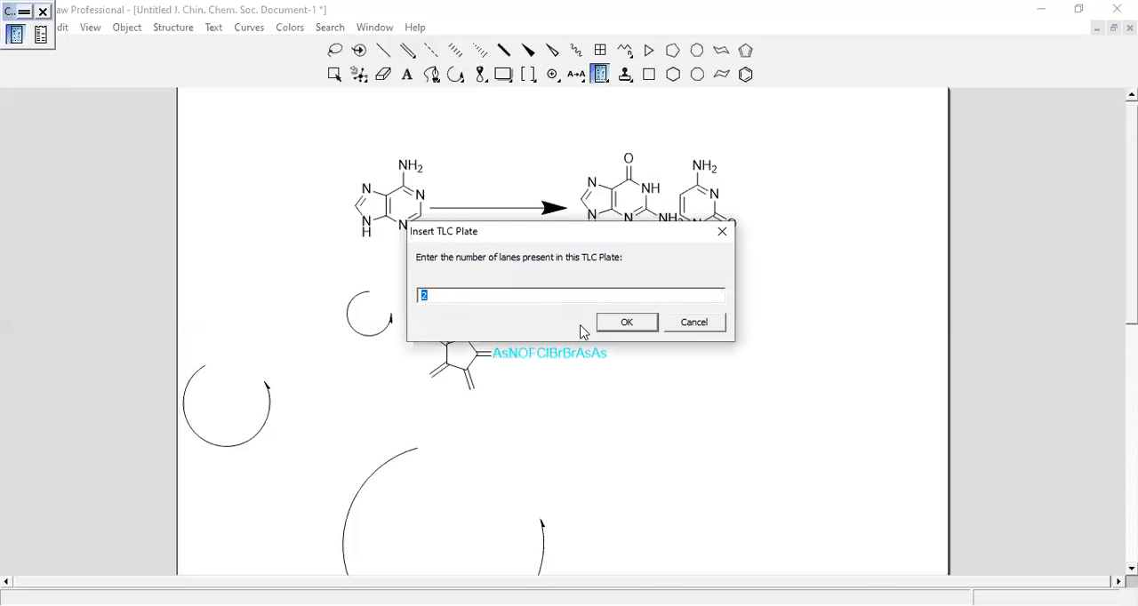
left_click(628, 325)
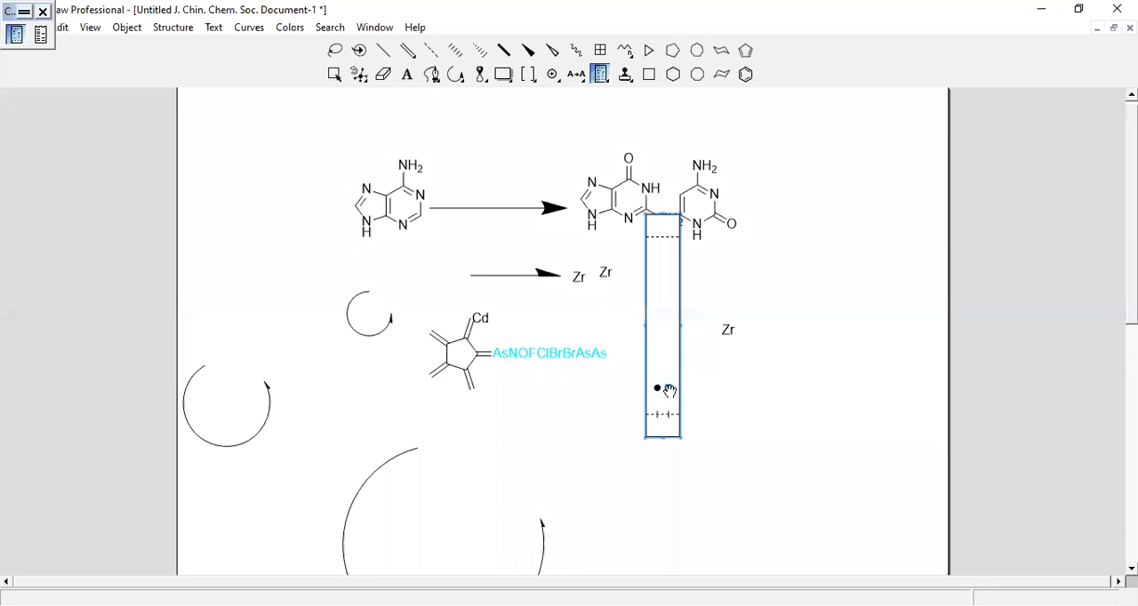
Move the TLC plate's spots up to different heights in their lanes and widen the plate on both sides
left_click(669, 338)
left_click_drag(659, 387, 668, 315)
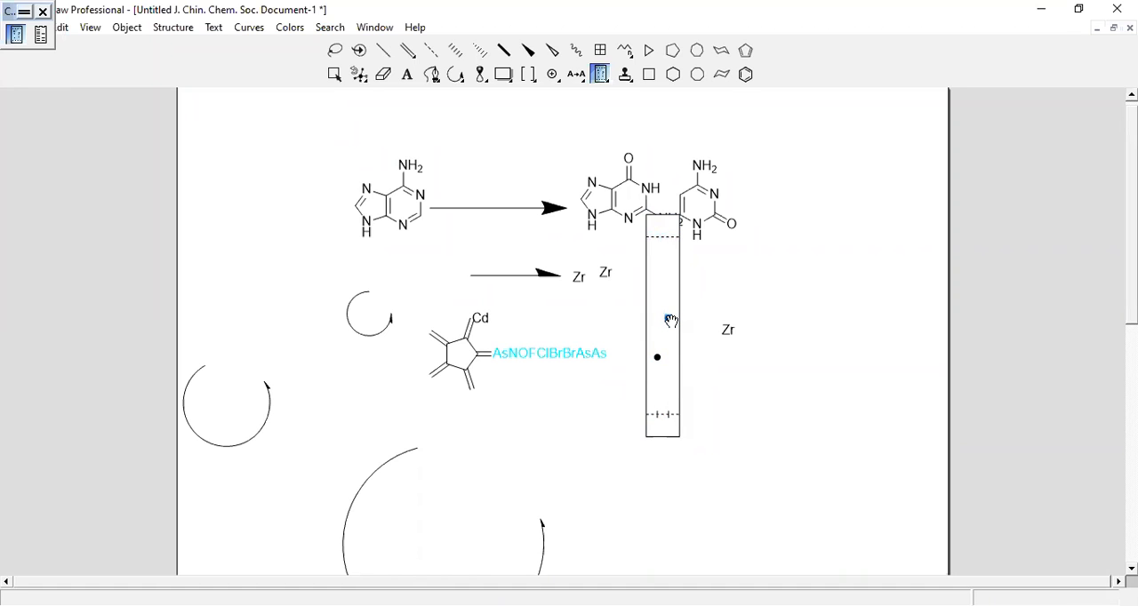
left_click_drag(677, 317, 713, 318)
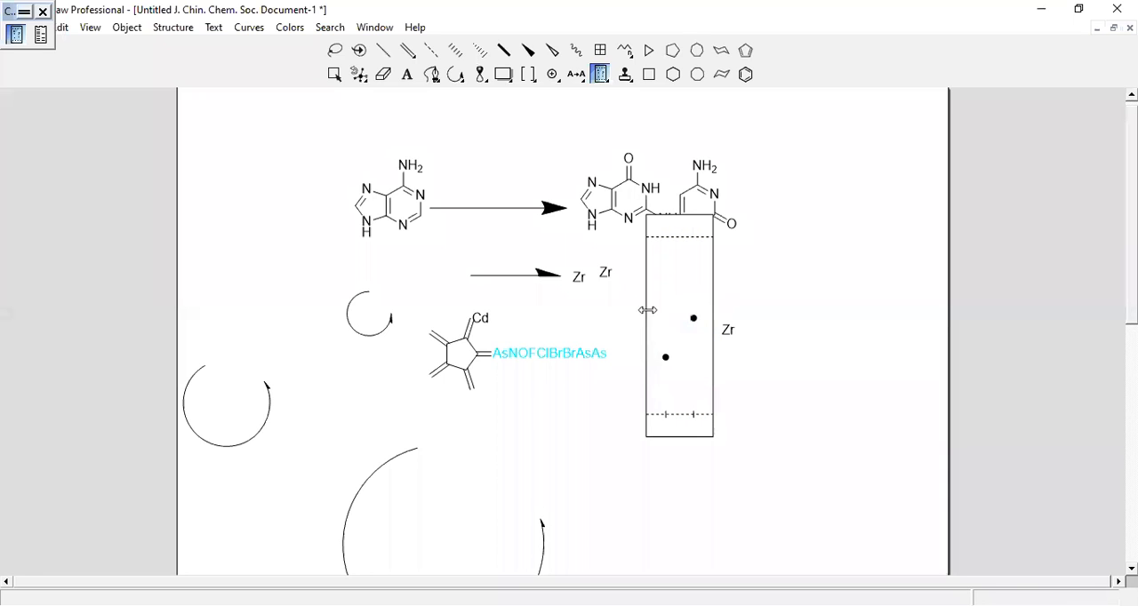
left_click_drag(645, 311, 641, 313)
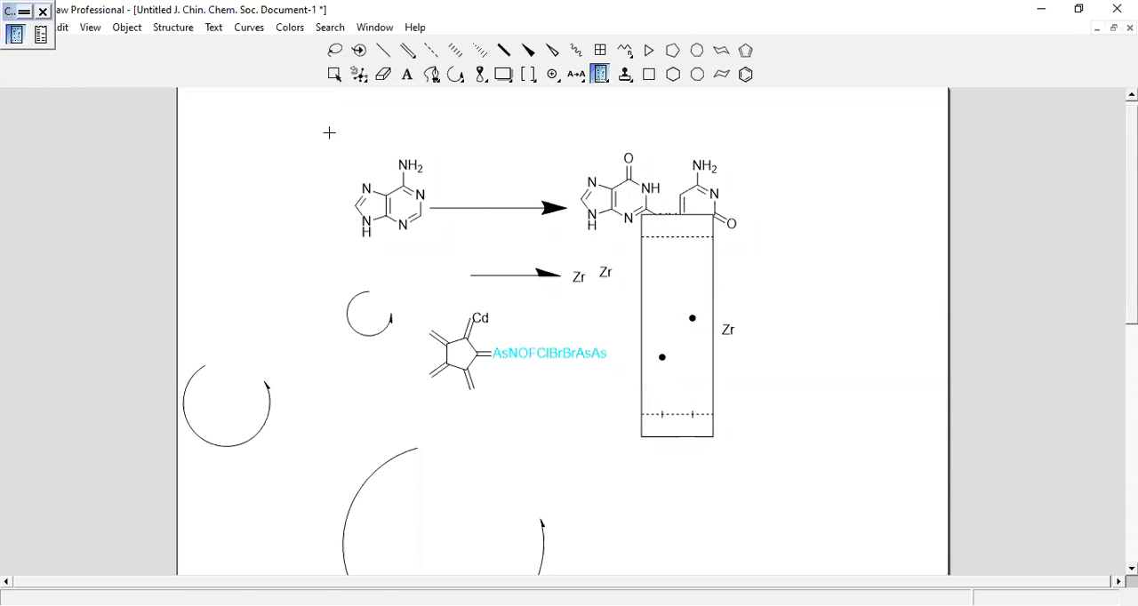
Lasso-select the adenine structure with its adjoining arrow and view the commands available for the selection
left_click(334, 75)
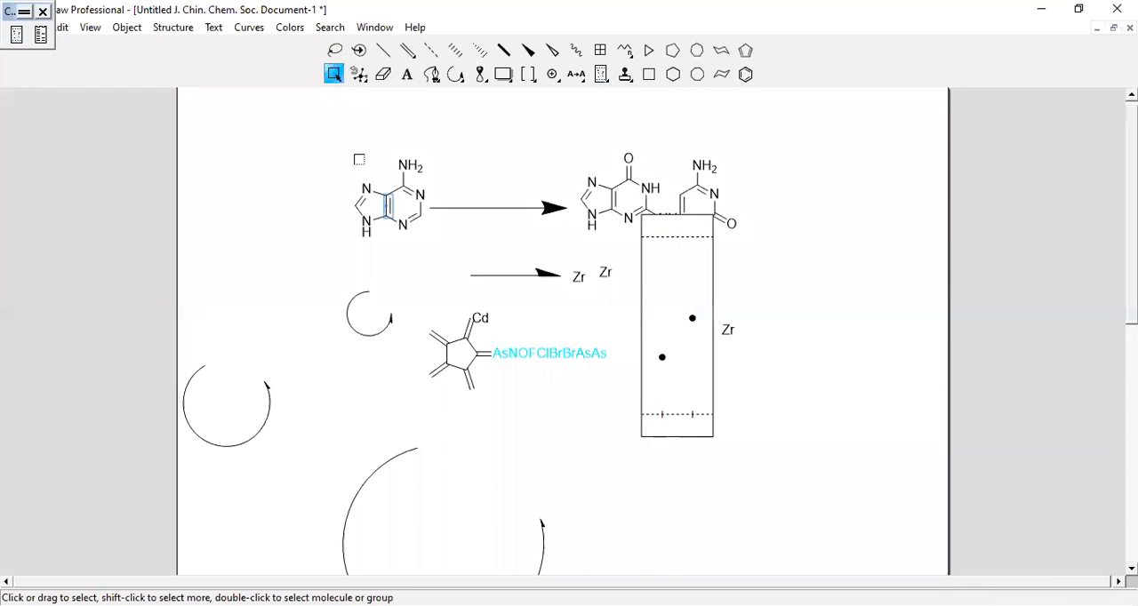
left_click(334, 50)
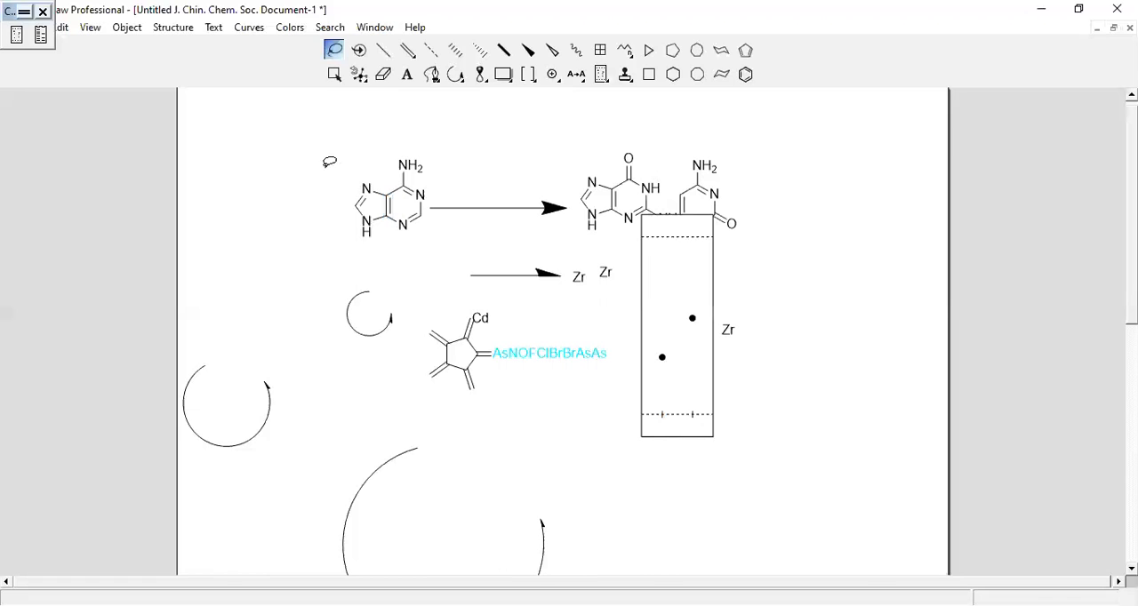
mouse_move(423, 130)
left_mouse_down()
mouse_move(317, 152)
mouse_move(373, 272)
mouse_move(445, 254)
mouse_move(425, 166)
left_mouse_up()
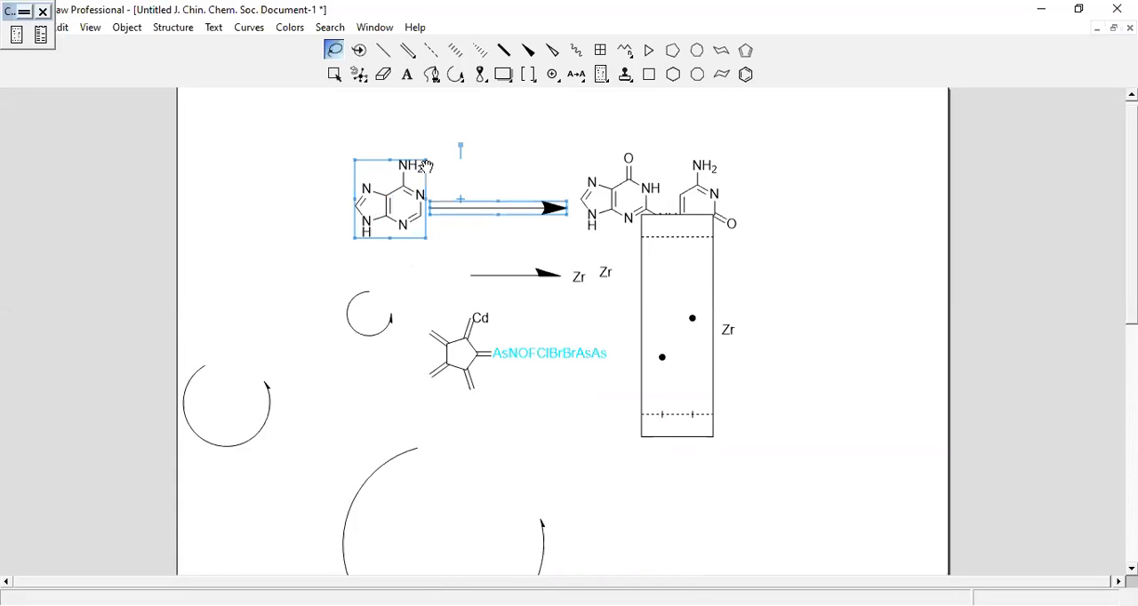
right_click(384, 212)
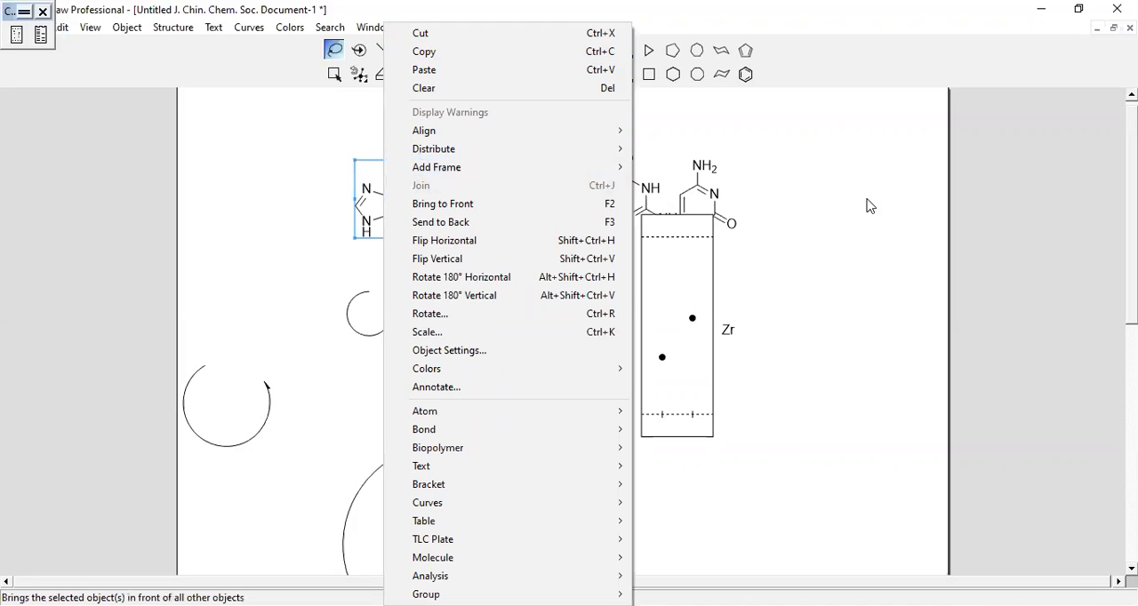
left_click(674, 107)
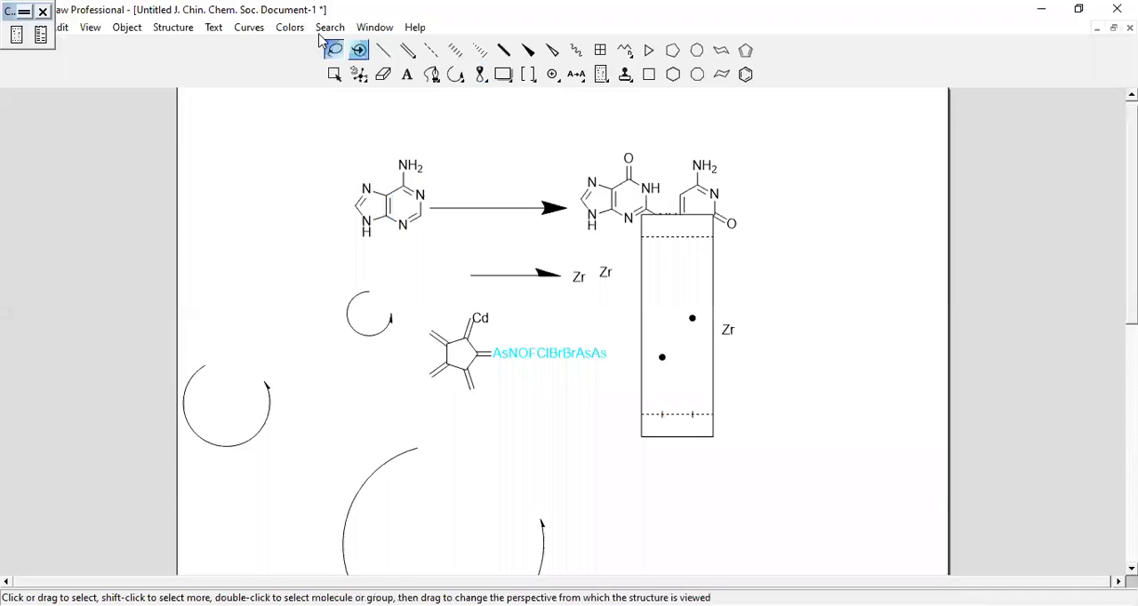
left_click(287, 33)
mouse_move(242, 31)
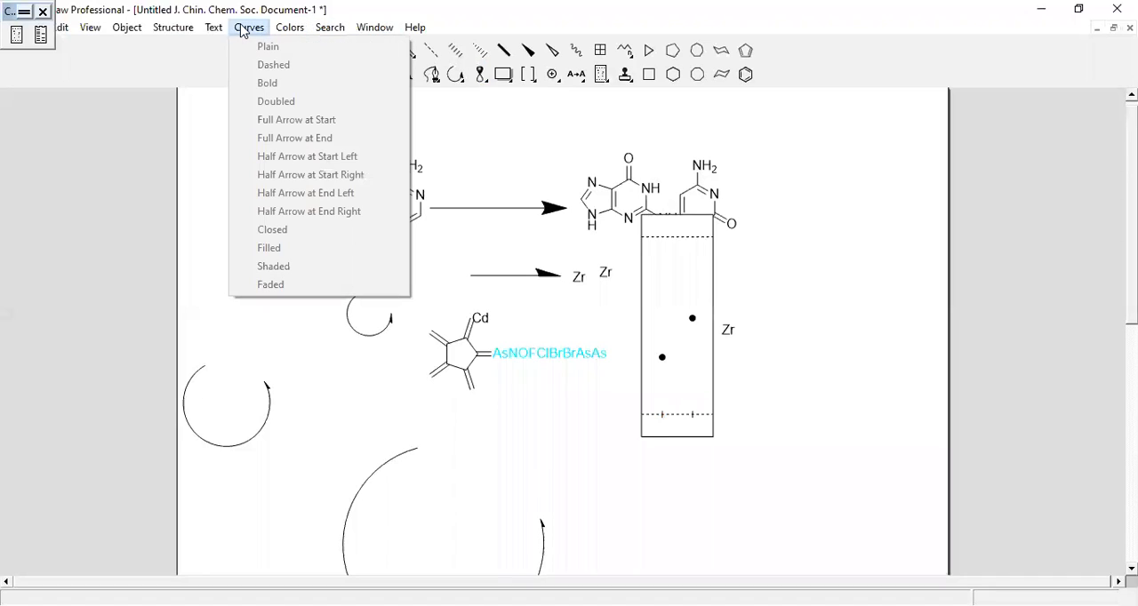
key("Right")
key("Right")
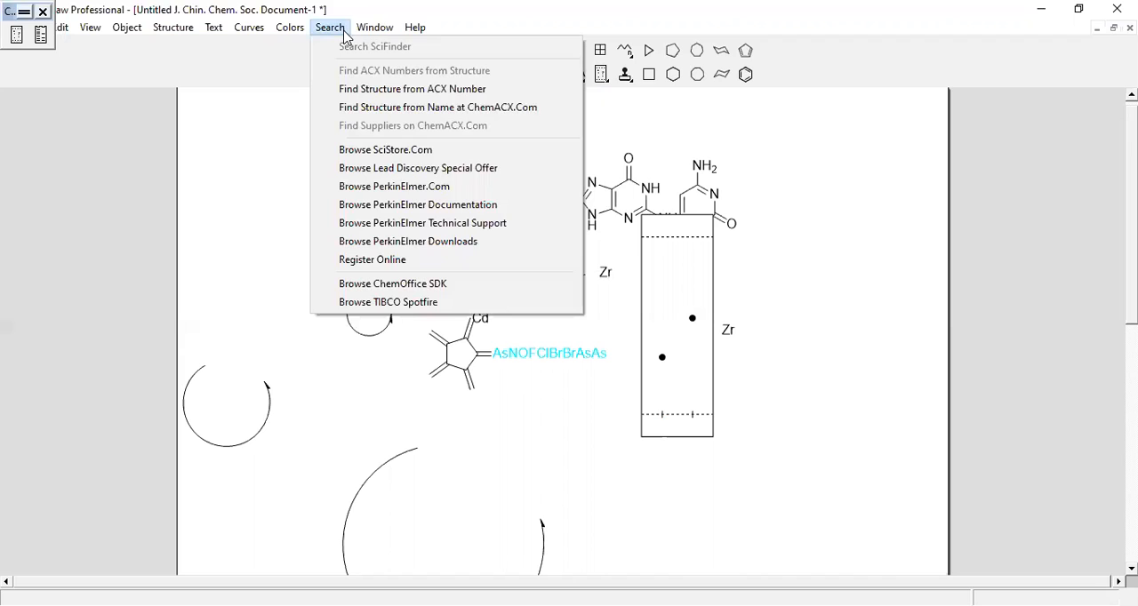
left_click(234, 163)
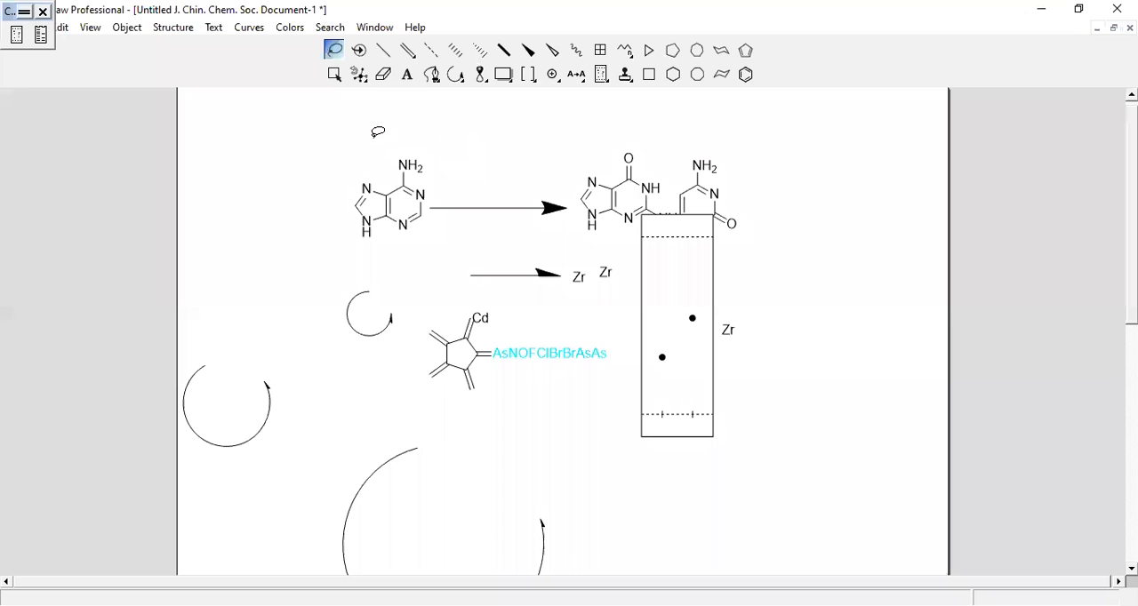
Delete all structures, labels, arrows, arcs and the TLC plate from the page with the Lasso, and close the chromatography palette
mouse_move(334, 134)
left_mouse_down()
mouse_move(341, 282)
mouse_move(635, 412)
mouse_move(845, 278)
mouse_move(859, 259)
mouse_move(848, 129)
left_mouse_up()
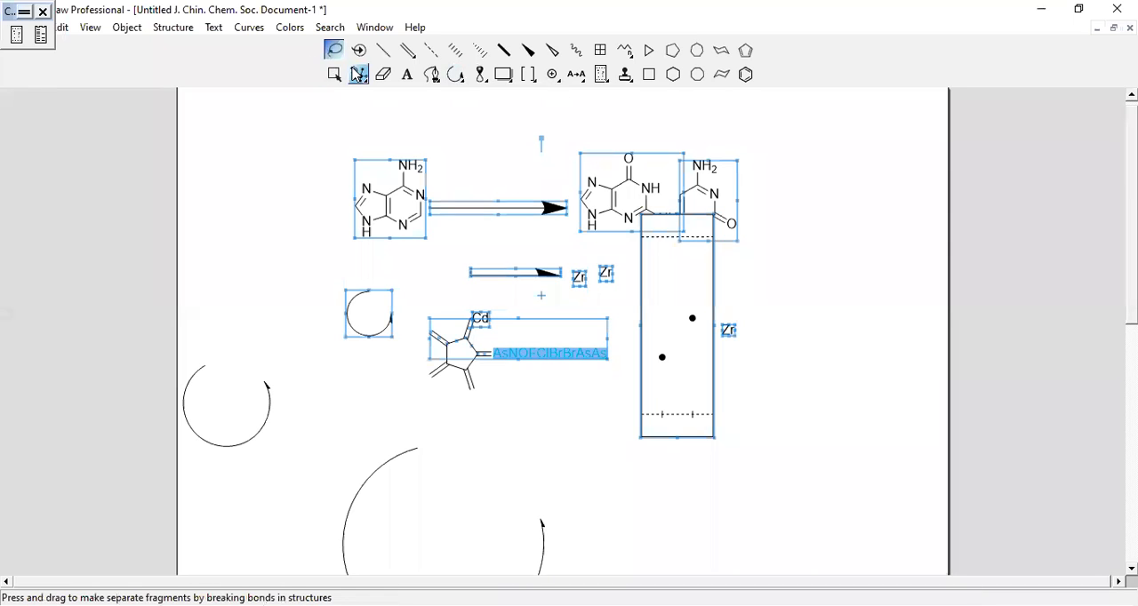
key("Delete")
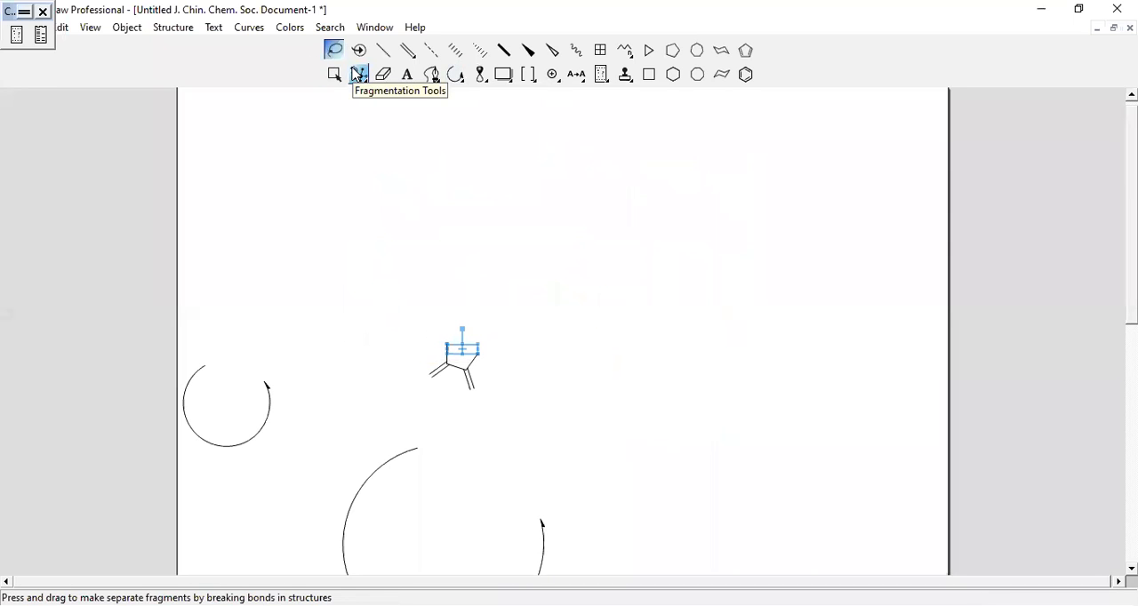
mouse_move(208, 245)
left_mouse_down()
mouse_move(223, 382)
mouse_move(310, 541)
mouse_move(554, 516)
mouse_move(667, 408)
left_mouse_up()
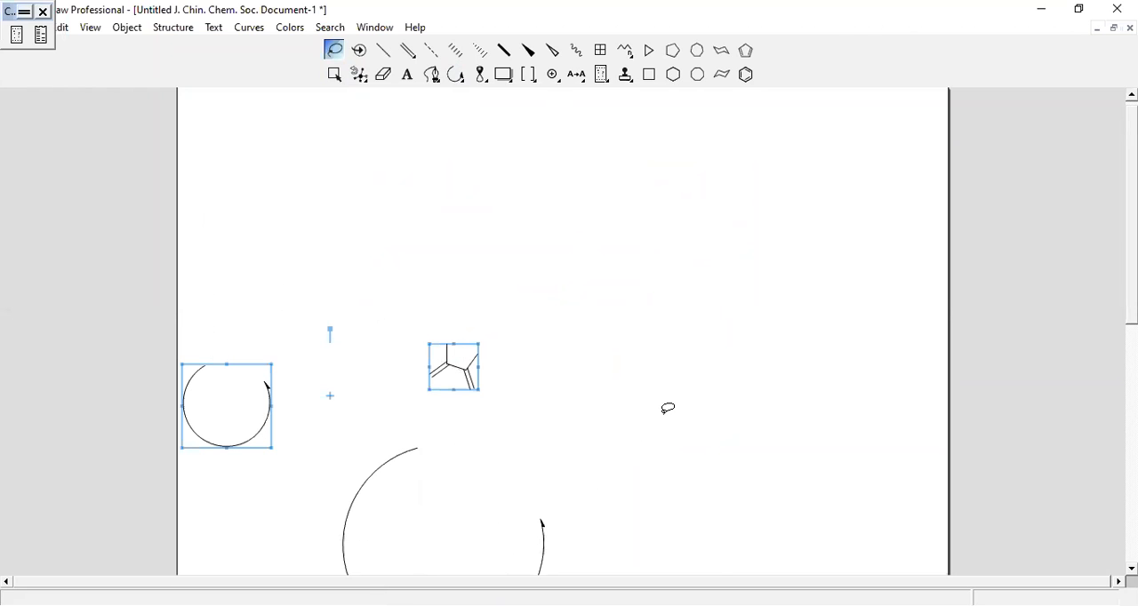
key("Delete")
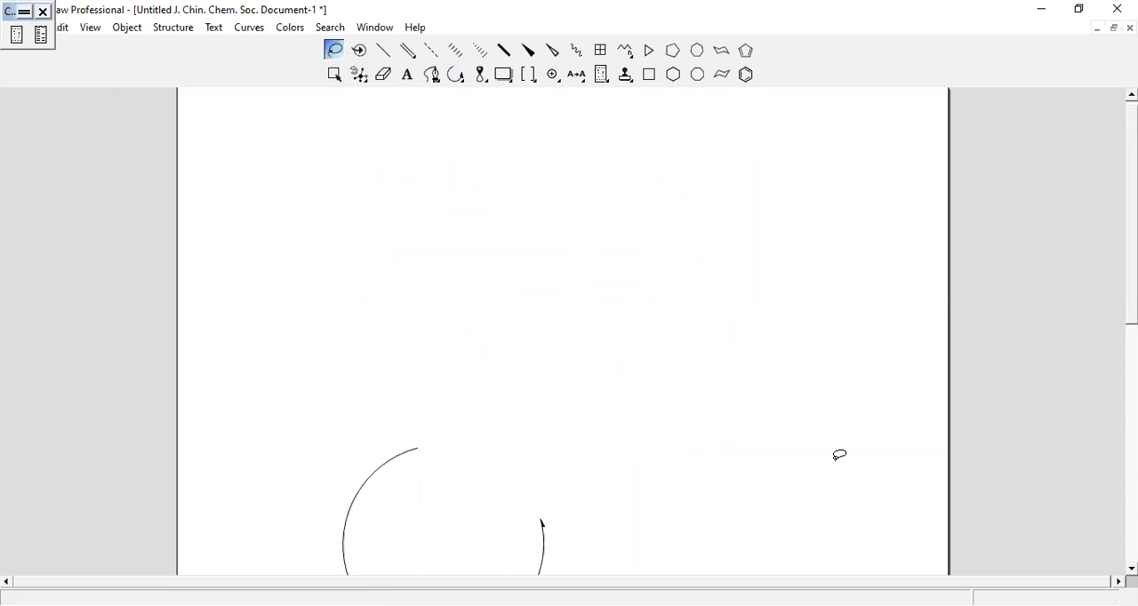
scroll(899, 458, "down", 3)
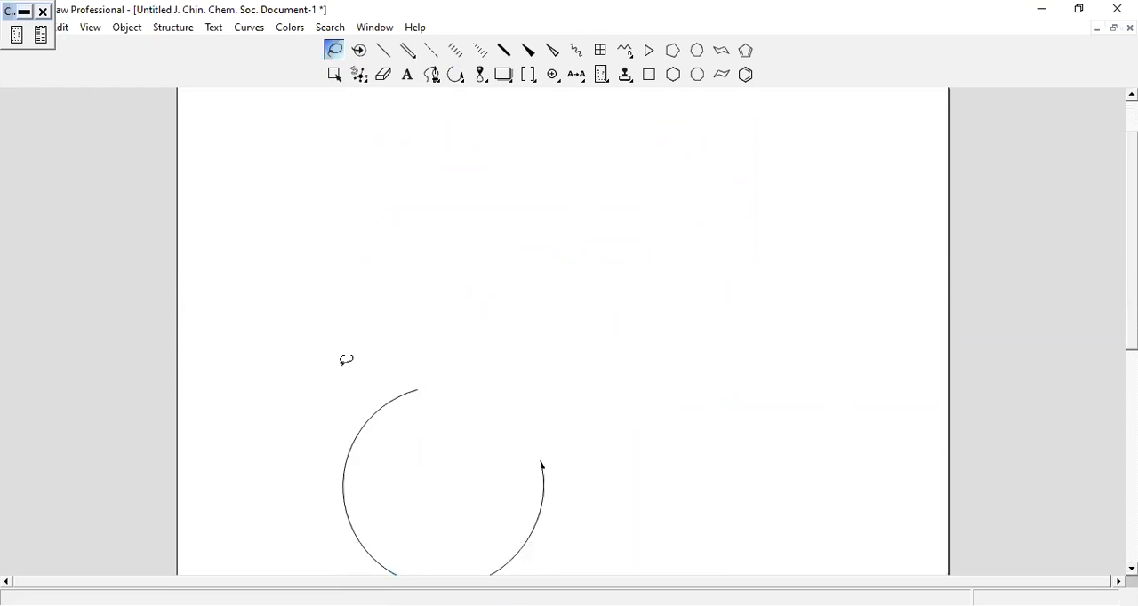
mouse_move(309, 364)
left_mouse_down()
mouse_move(427, 569)
mouse_move(721, 401)
mouse_move(718, 377)
left_mouse_up()
key("Delete")
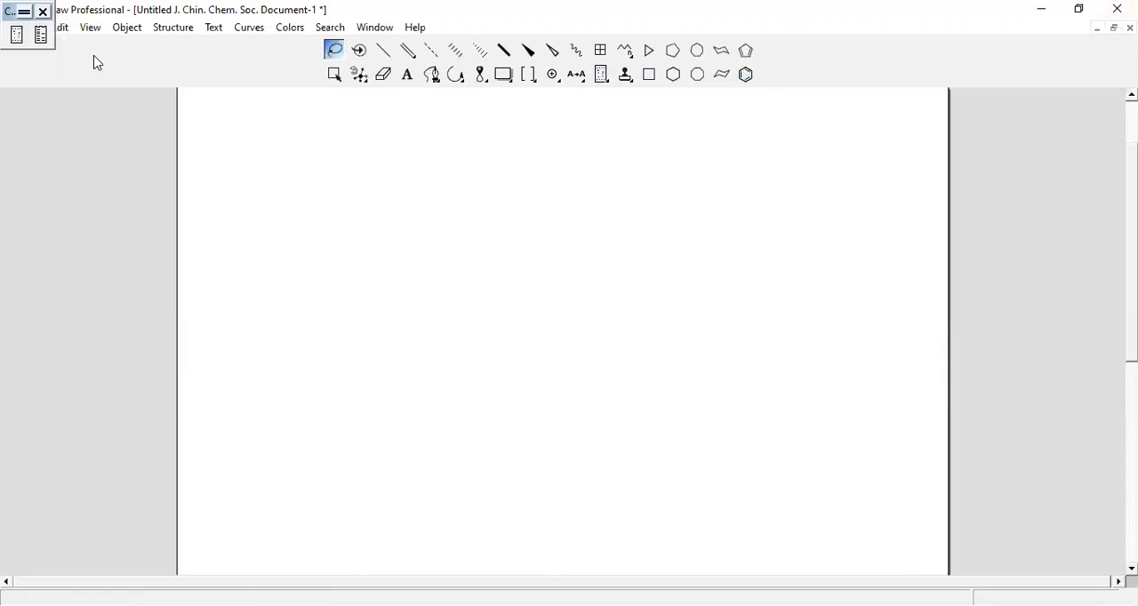
left_click(42, 11)
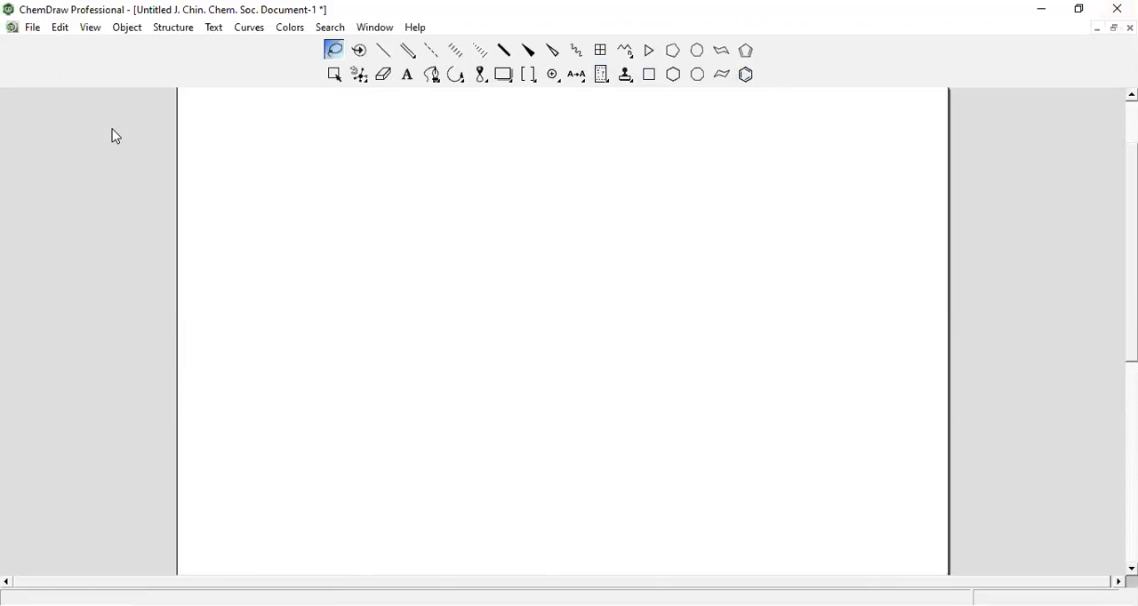